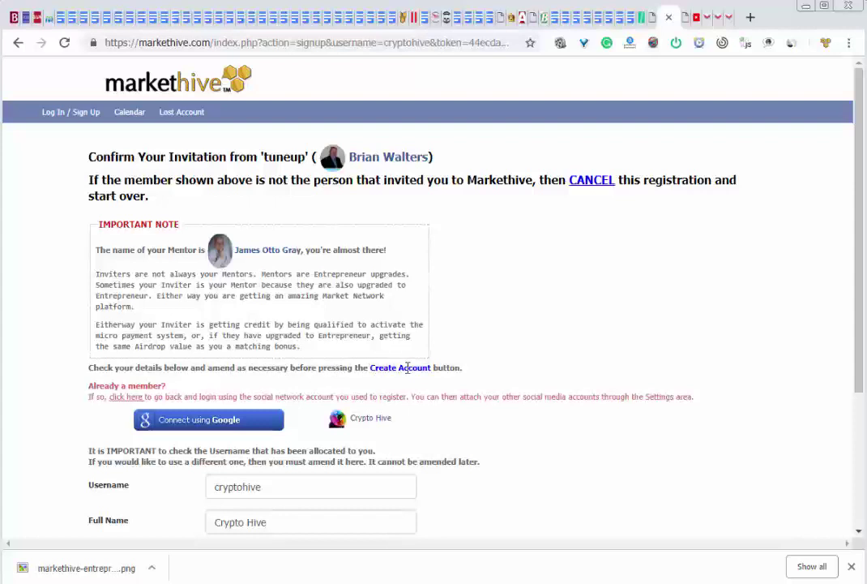
Replace the suggested username with 'pride' and confirm it shows Available!
scroll(522, 358, down, 5)
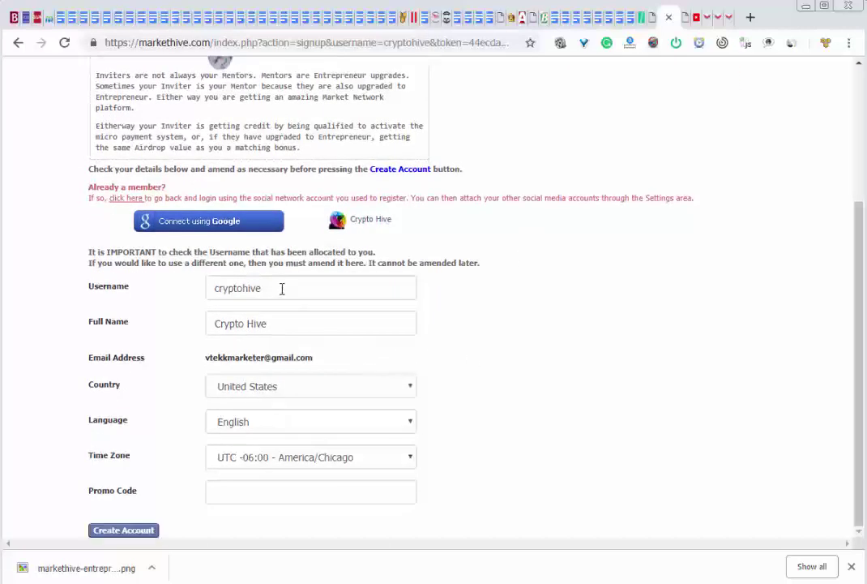
click(278, 291)
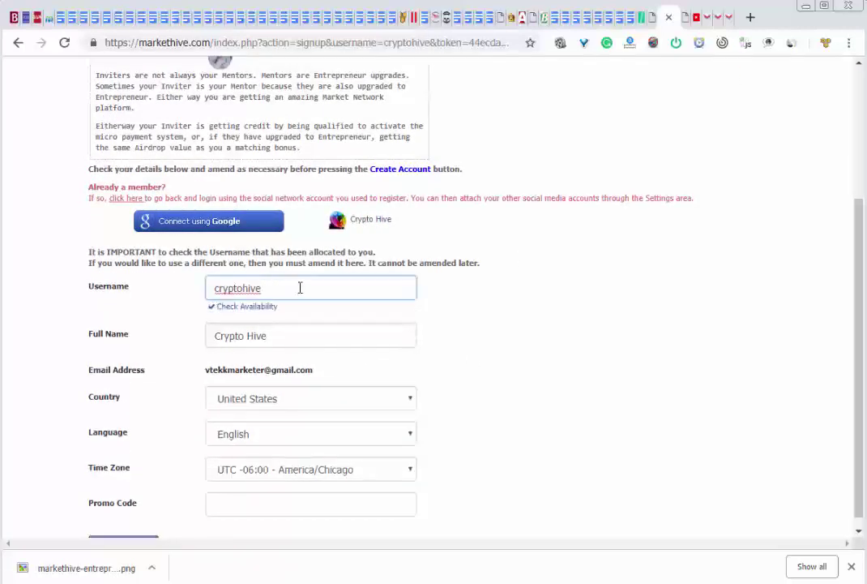
drag(300, 287, 184, 290)
text(hive)
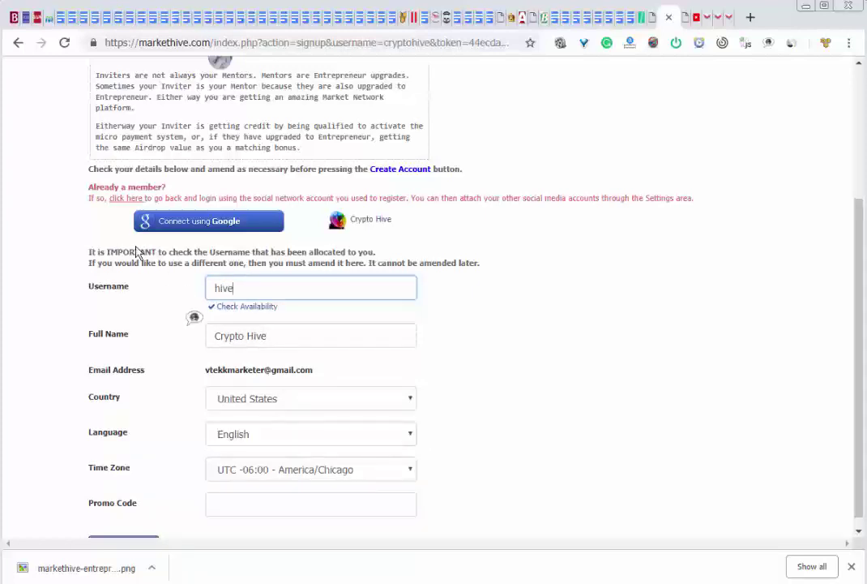
click(237, 305)
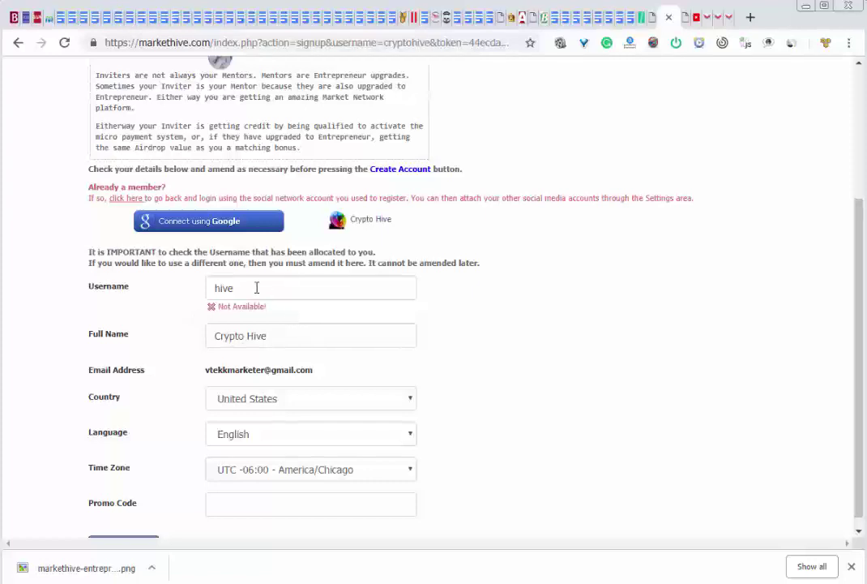
click(256, 287)
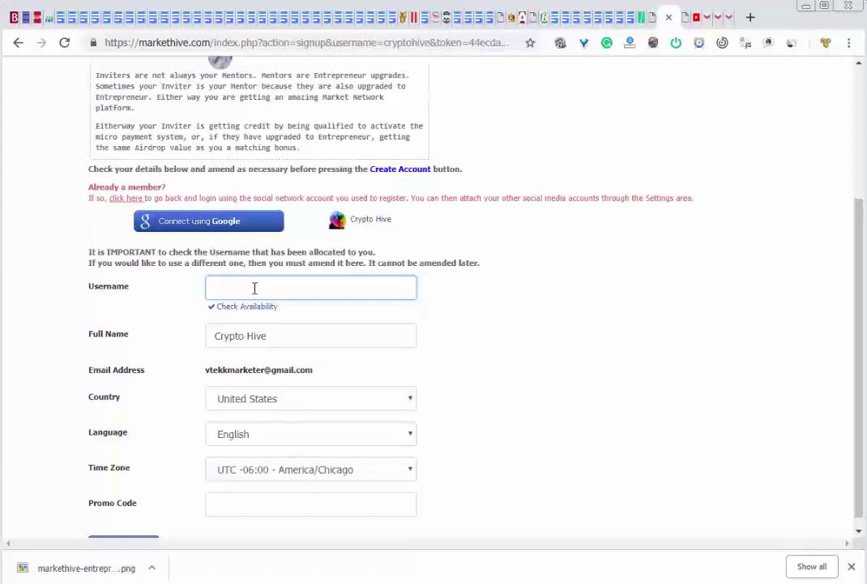
text(pride)
click(247, 309)
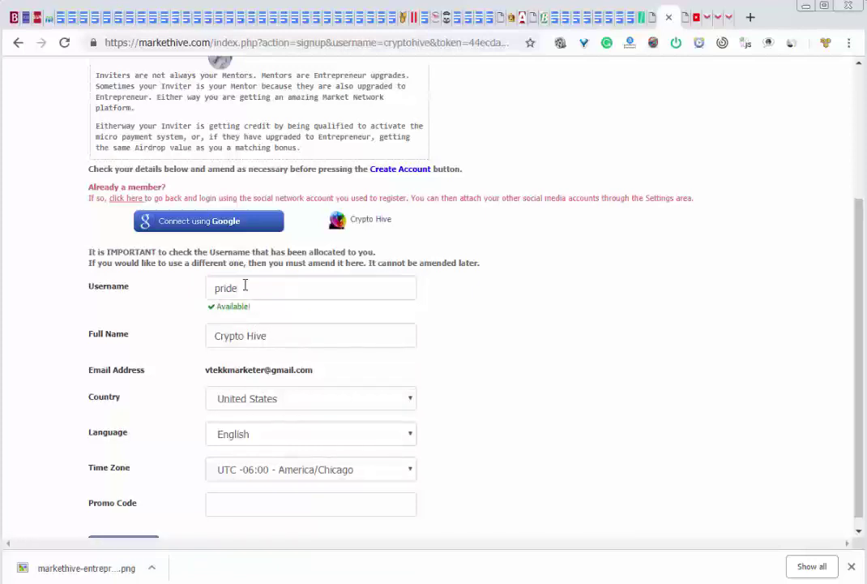
Replace the prefilled Full Name with the member's own full name
drag(275, 337, 194, 327)
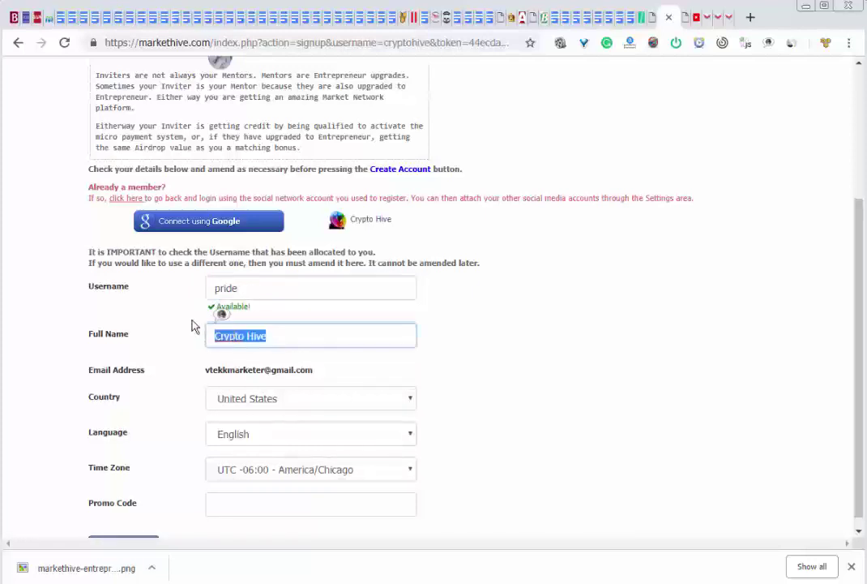
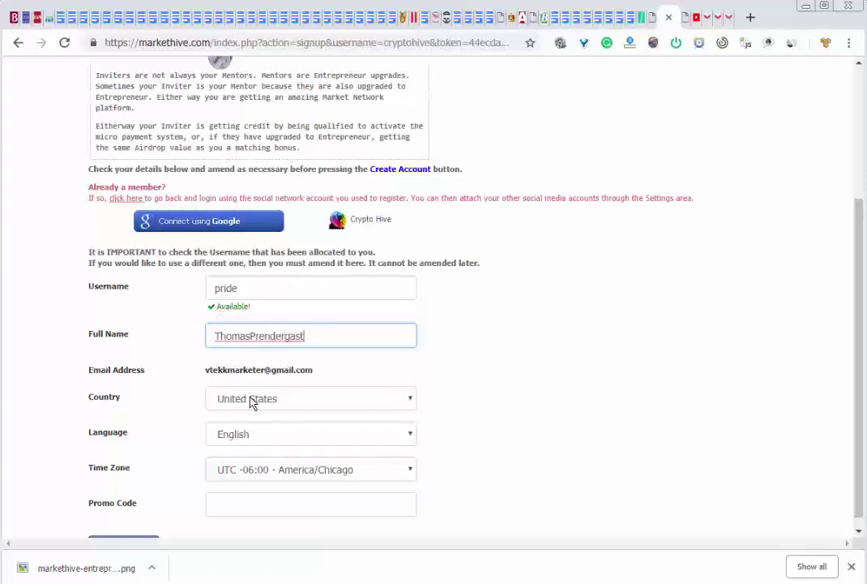
scroll(180, 456, down, 1)
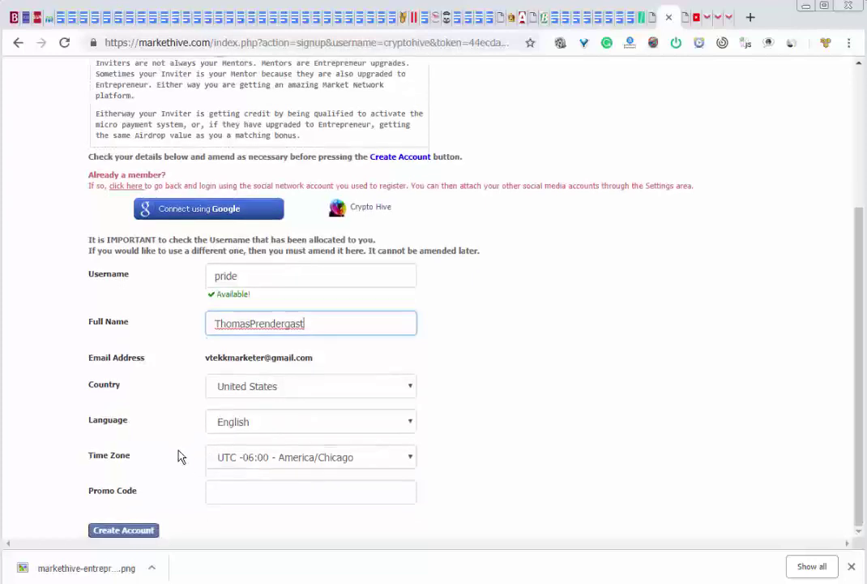
click(252, 492)
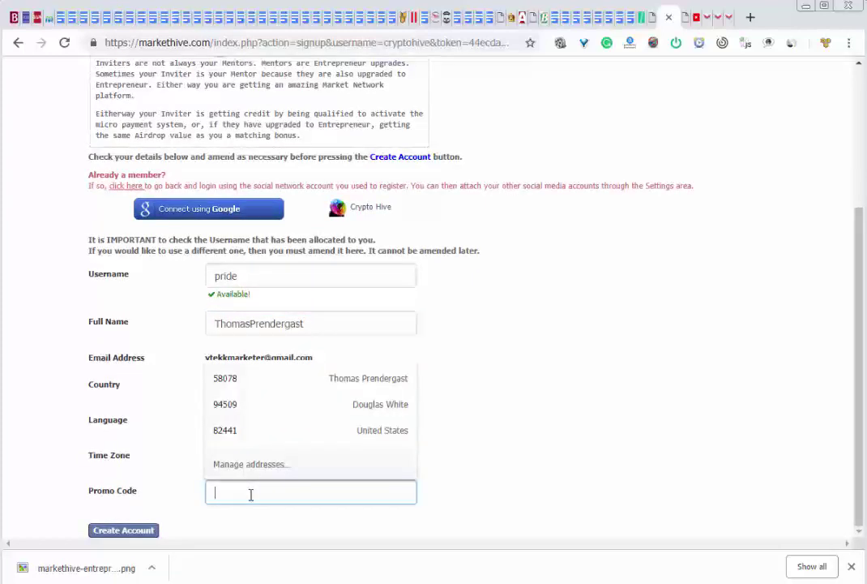
click(526, 506)
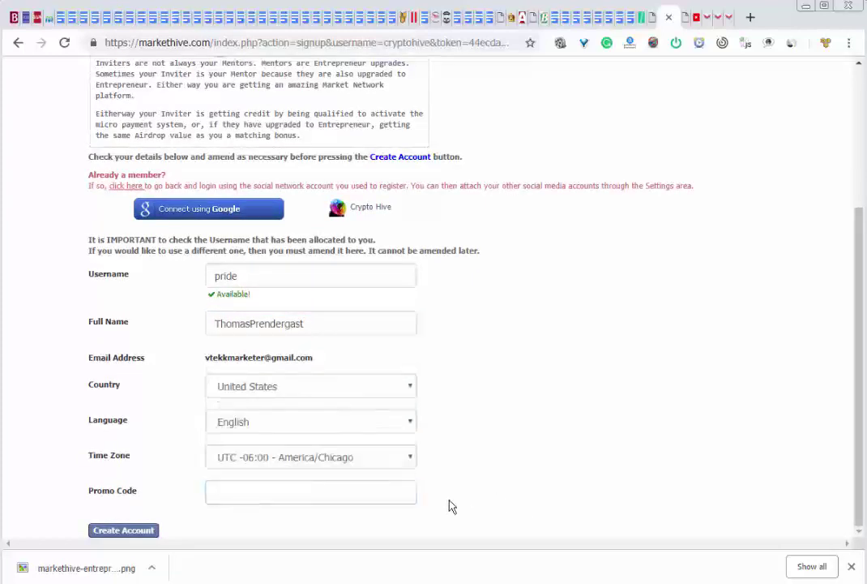
Create the account and have a verification code texted to the saved mobile number
click(128, 532)
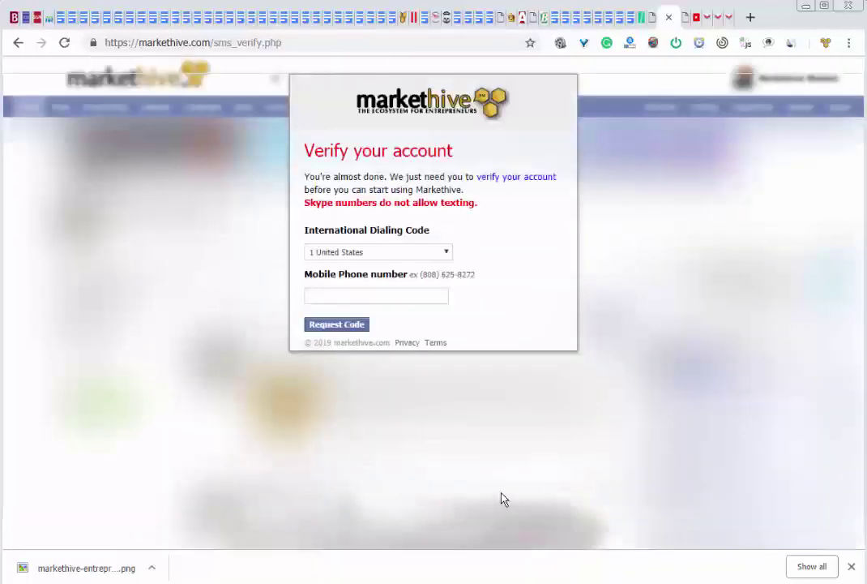
click(396, 297)
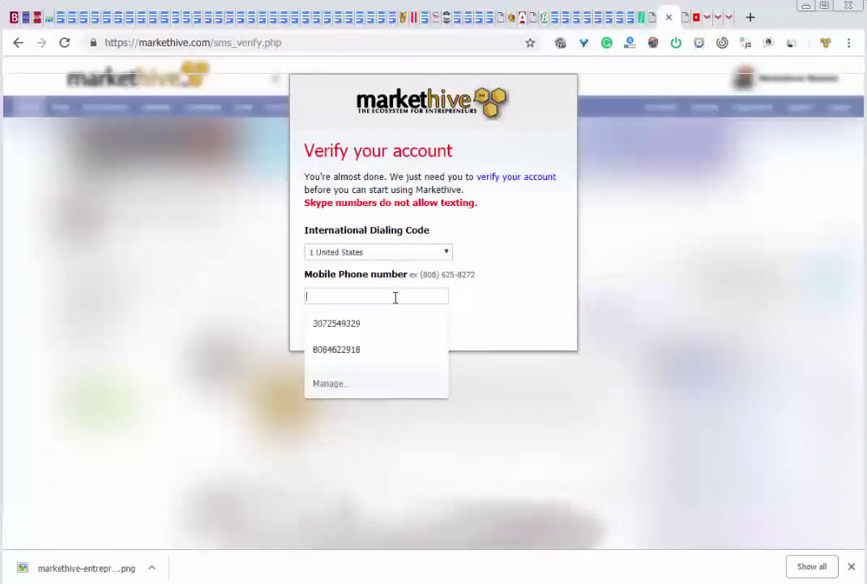
click(349, 327)
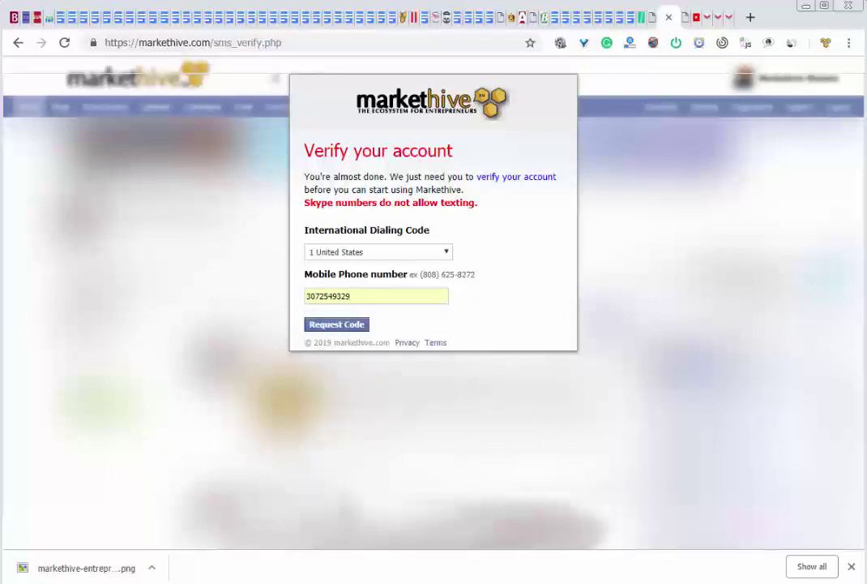
click(336, 325)
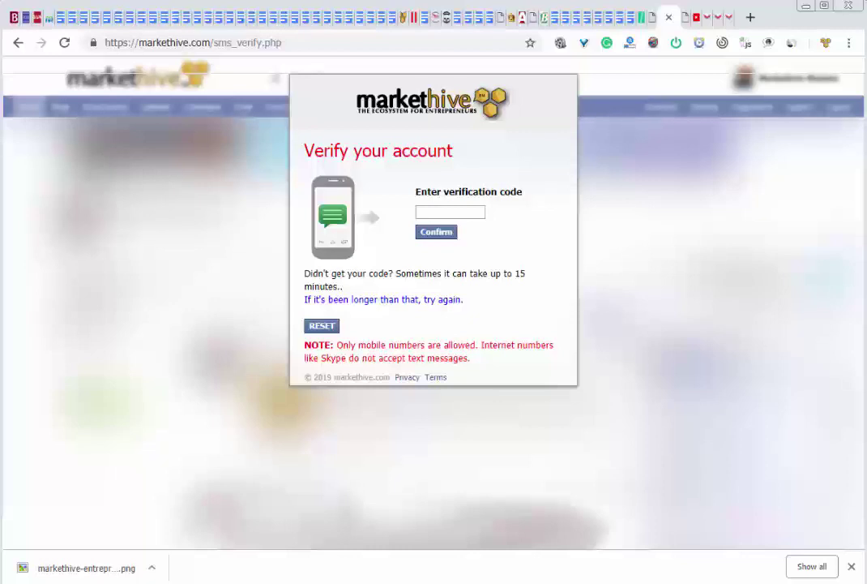
key(alt+Tab)
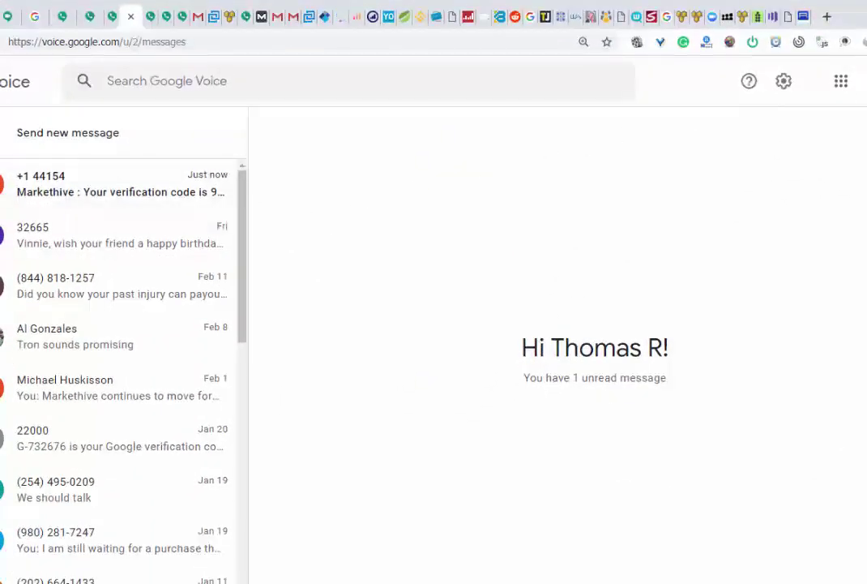
Copy the verification code from the newest +1 44154 text in Google Voice
click(120, 193)
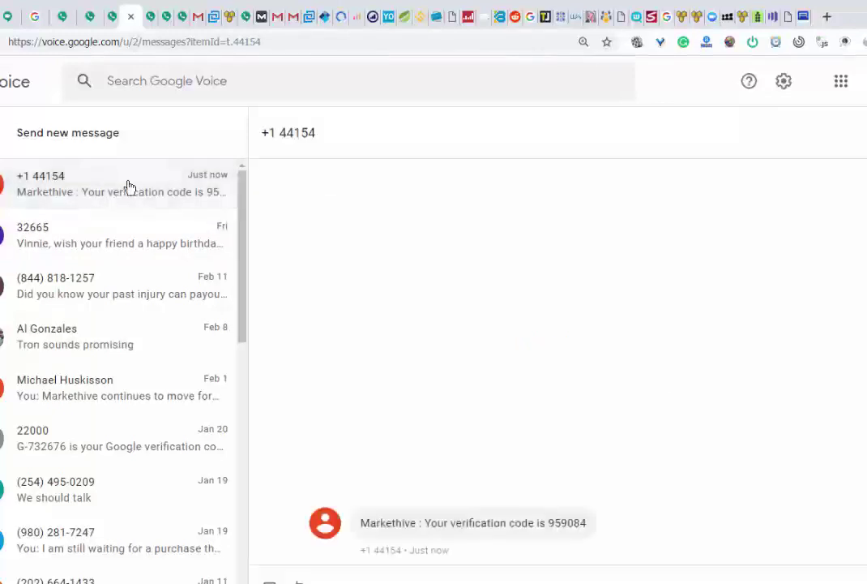
double_click(575, 523)
key(ctrl+c)
right_click(577, 526)
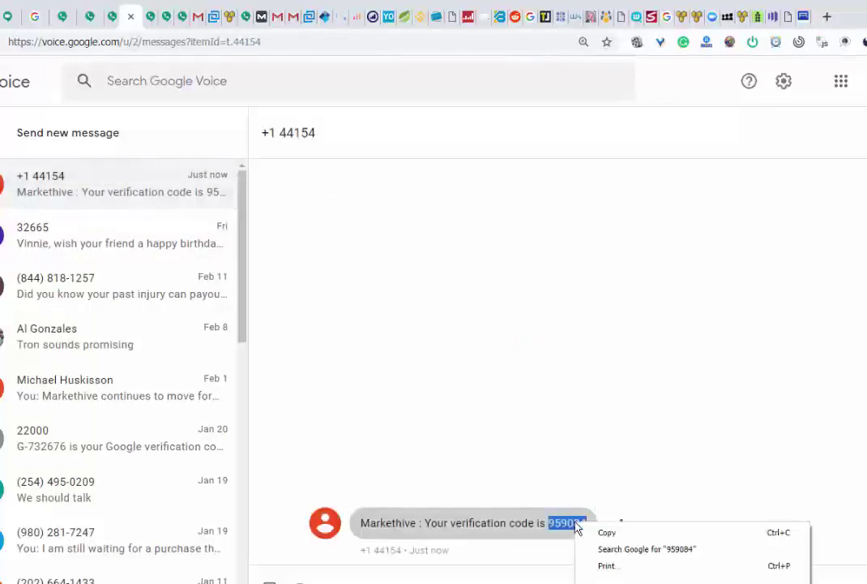
click(607, 533)
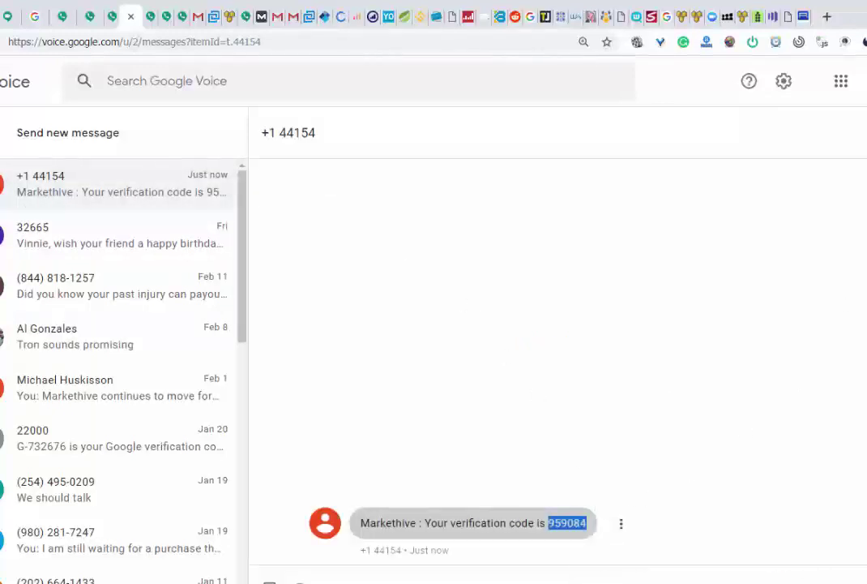
click(784, 23)
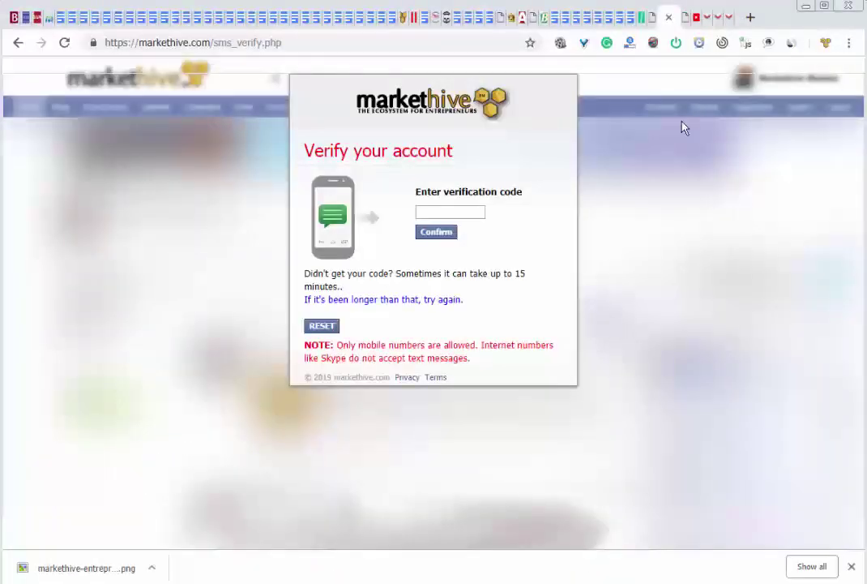
Paste the copied verification code into the code box and confirm it
click(431, 209)
key(ctrl+v)
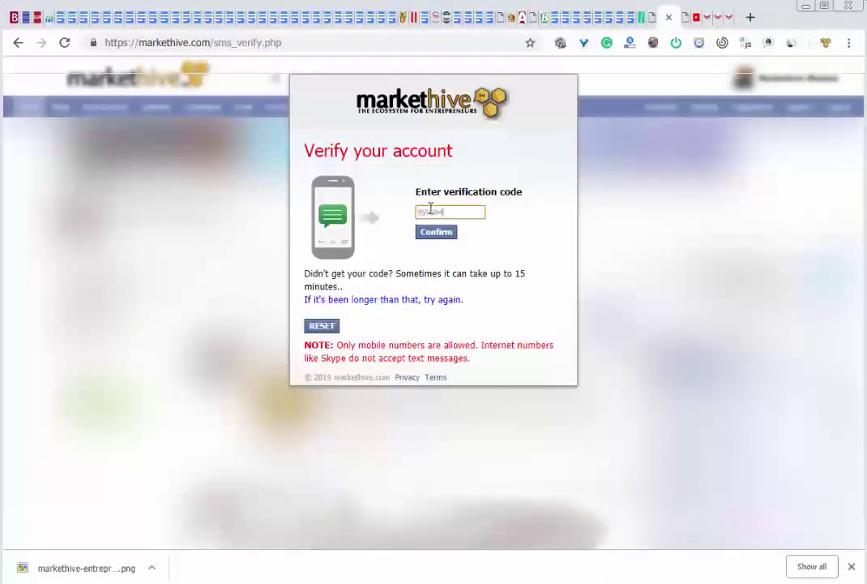
click(435, 234)
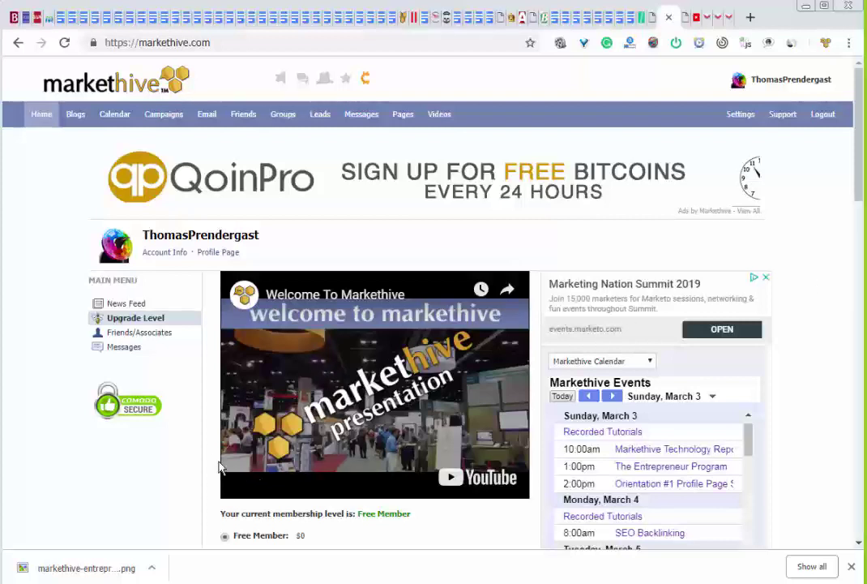
Review the Free Member and Entrepreneur membership options and prices on the Upgrade Level page
scroll(212, 458, down, 3)
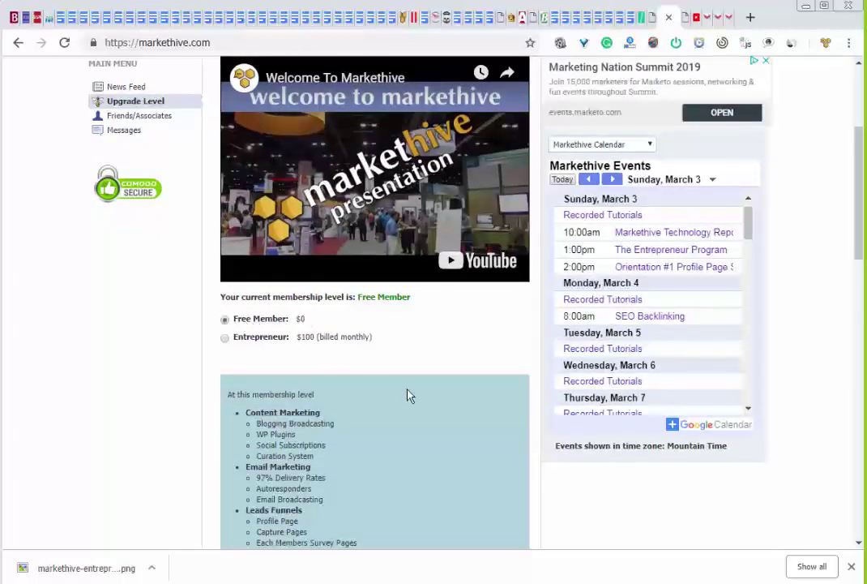
scroll(417, 413, down, 1)
scroll(421, 427, down, 8)
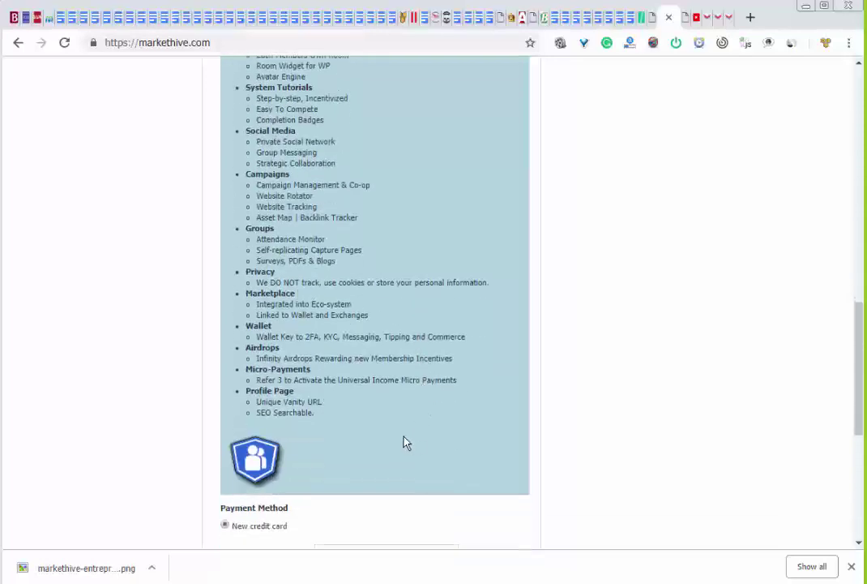
scroll(403, 441, up, 8)
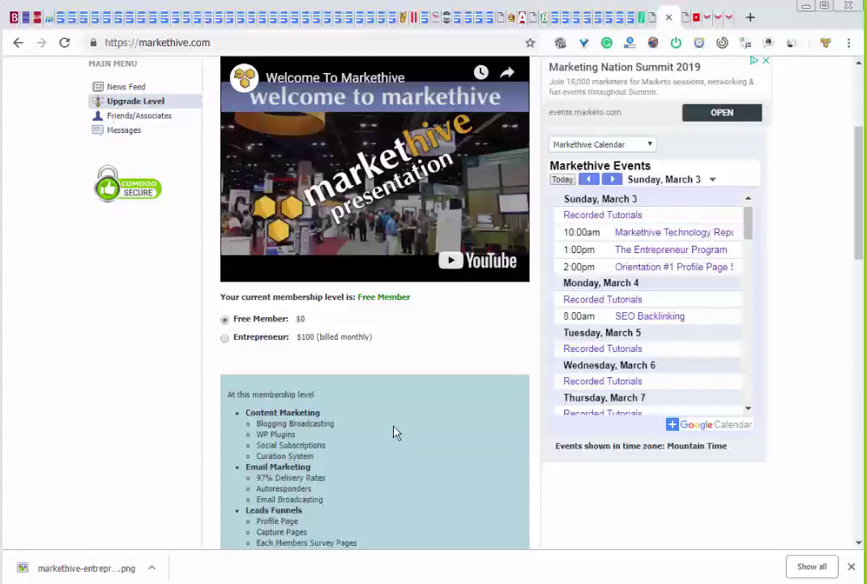
click(224, 339)
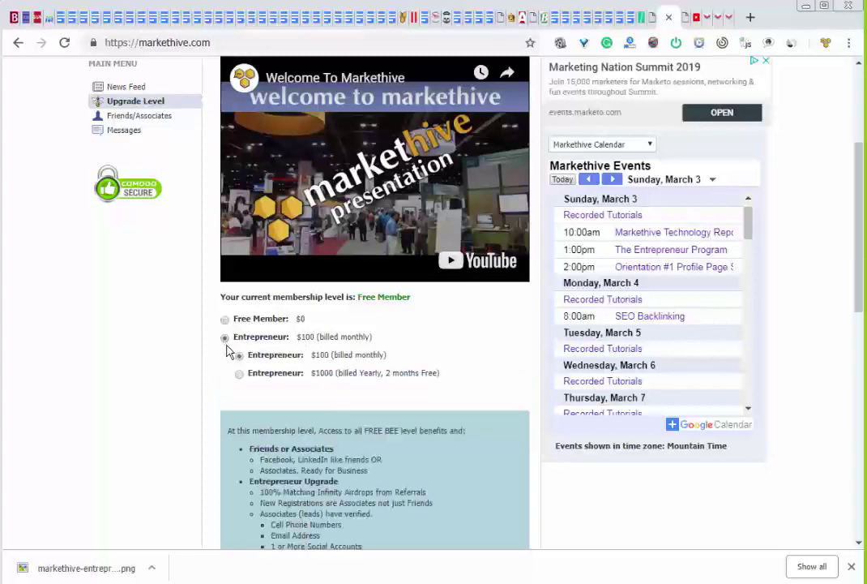
scroll(469, 438, down, 3)
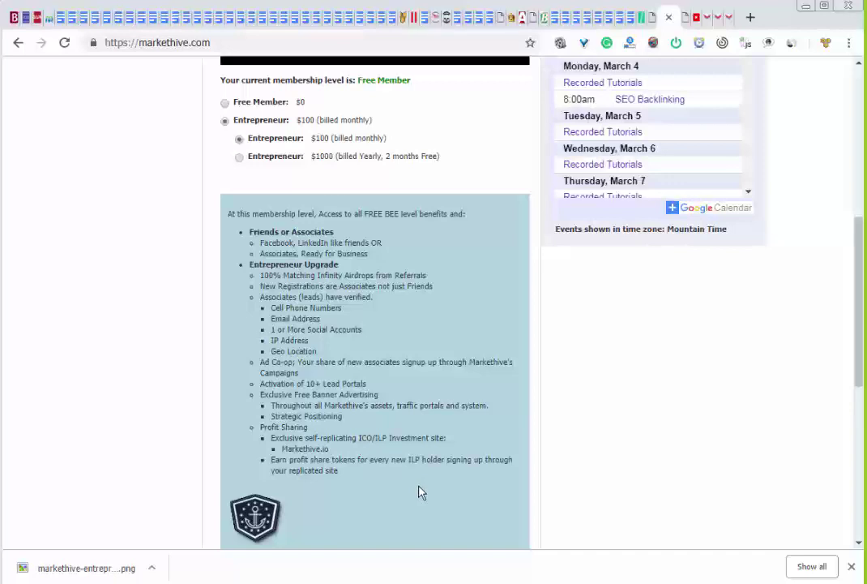
scroll(421, 492, up, 5)
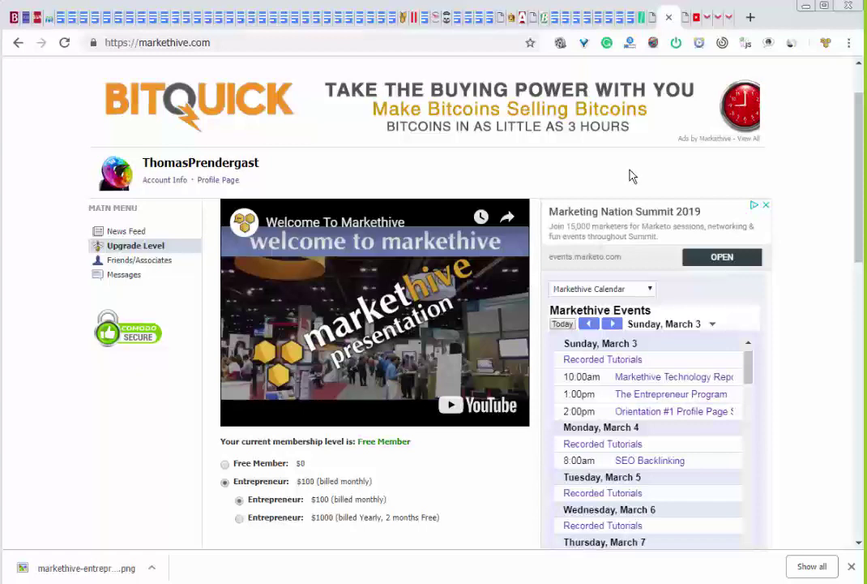
scroll(633, 170, up, 1)
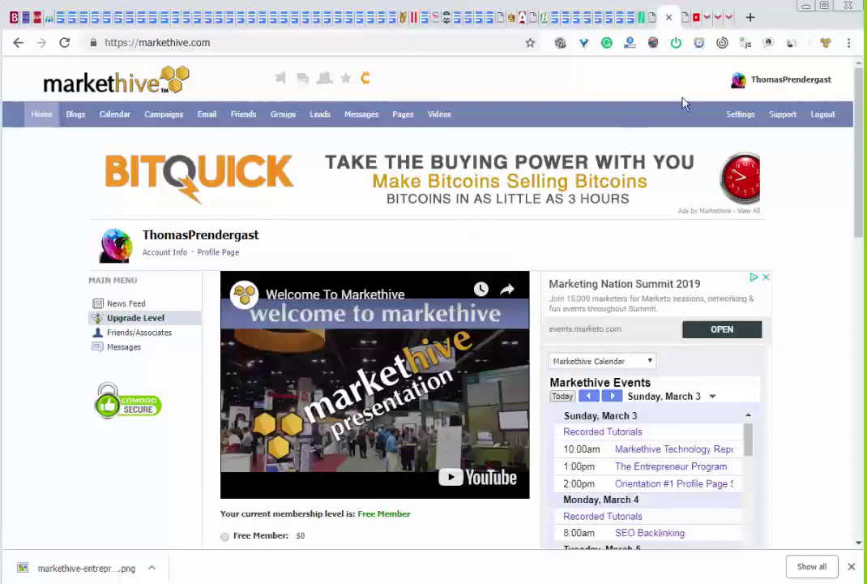
Open Profile Page Settings from the username menu, closing the Comodo certificate tab afterwards
click(779, 84)
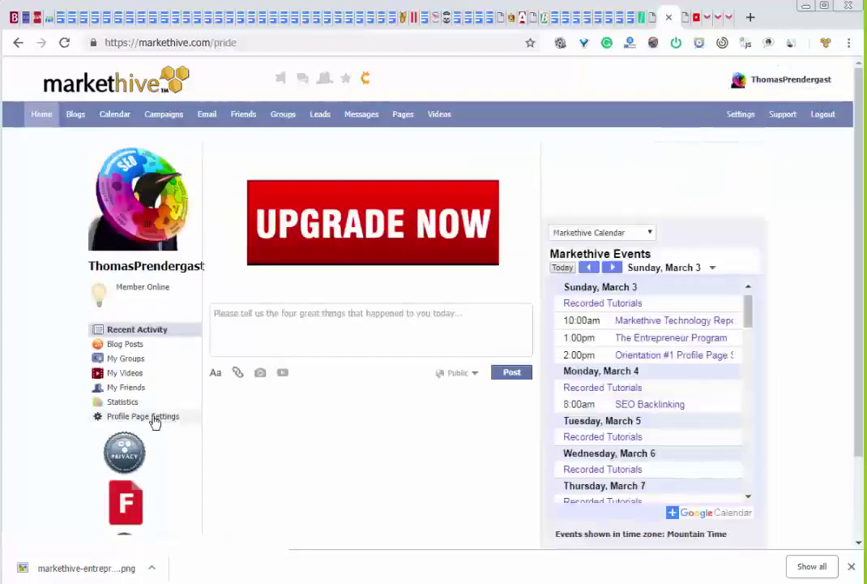
click(153, 421)
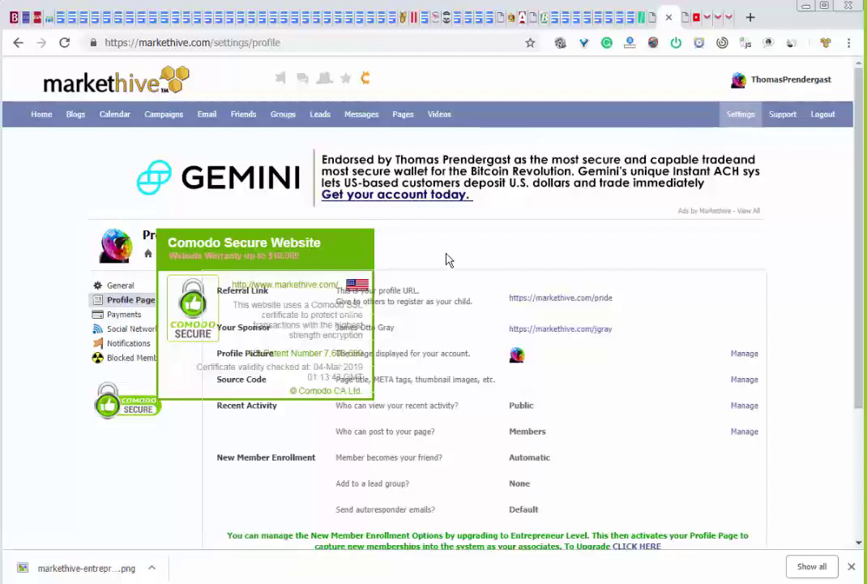
scroll(447, 258, down, 1)
scroll(448, 258, up, 1)
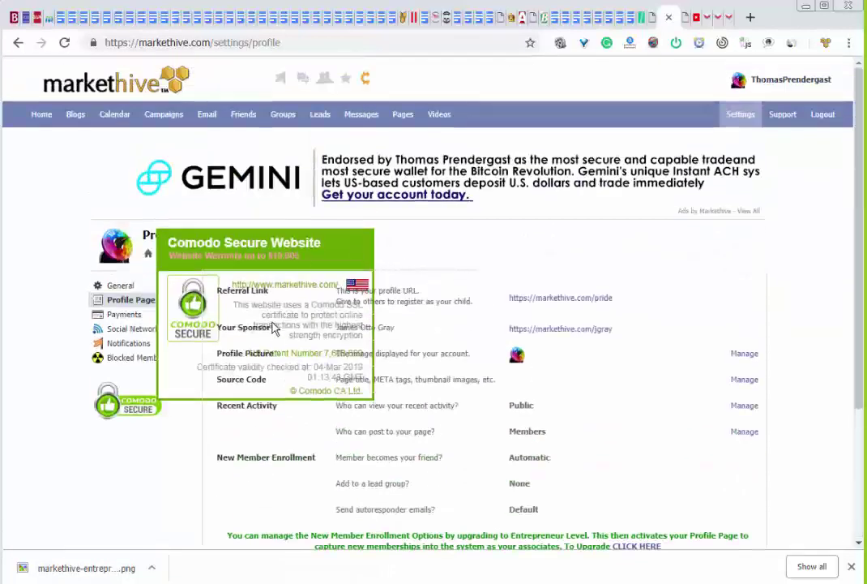
click(106, 401)
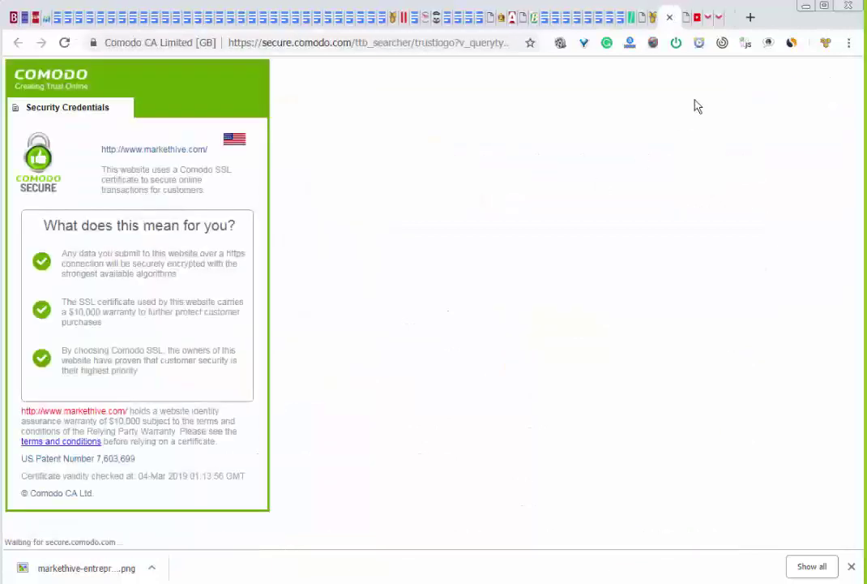
click(670, 17)
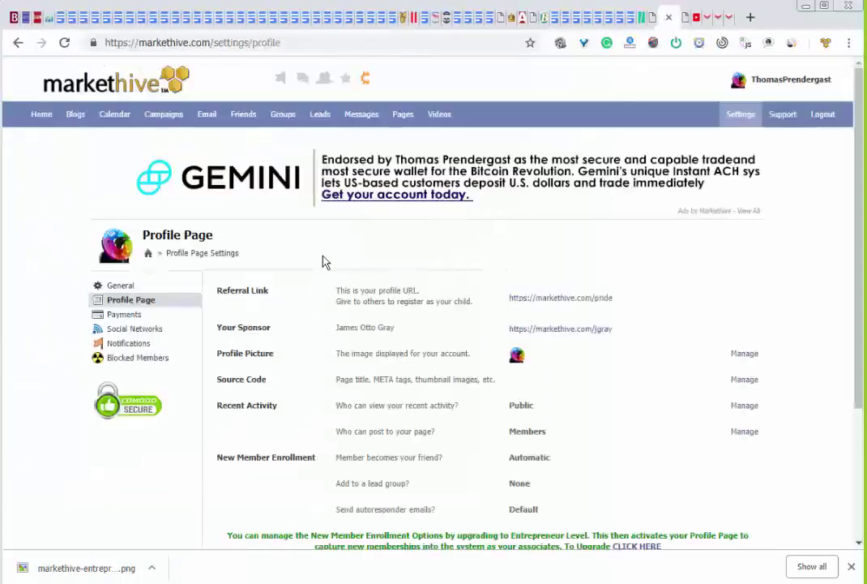
Upload D:\IMAGES\800px_COLOURBOX6977231.jpg from the computer as the new profile picture
click(747, 355)
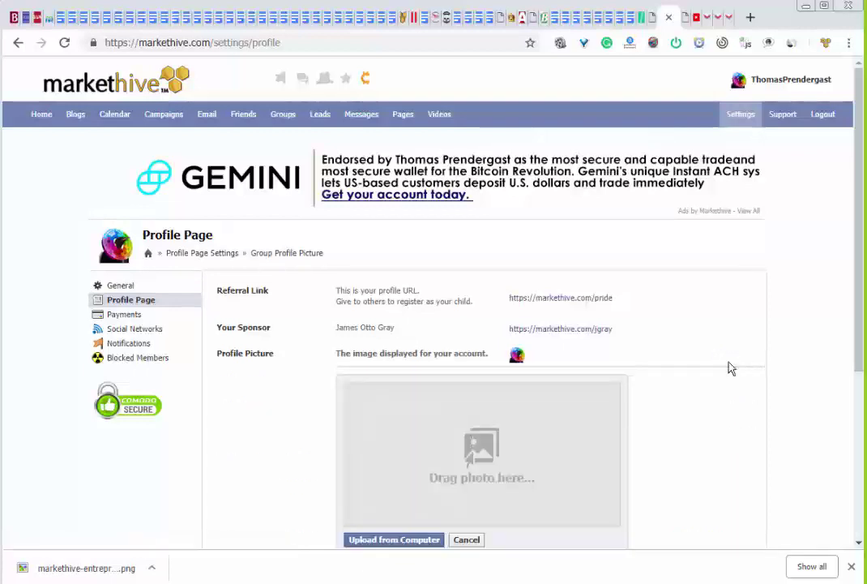
scroll(672, 381, down, 2)
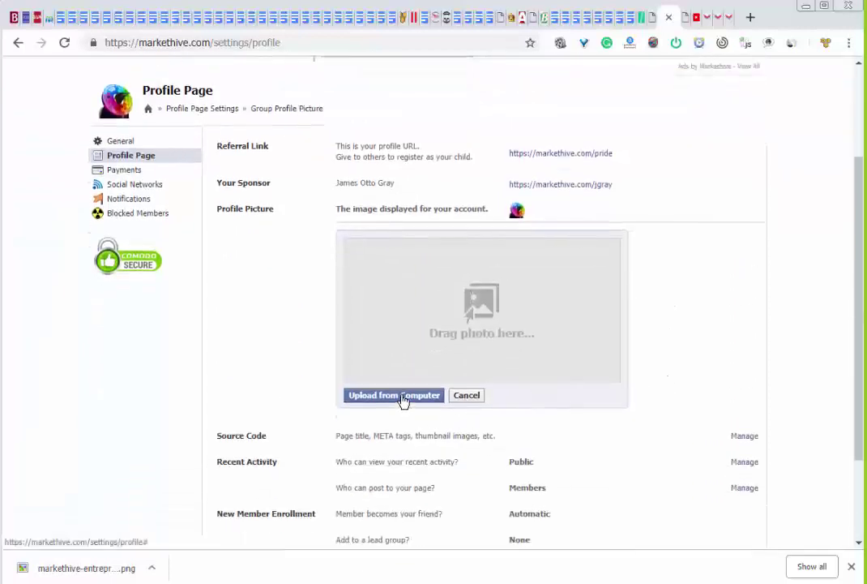
click(394, 395)
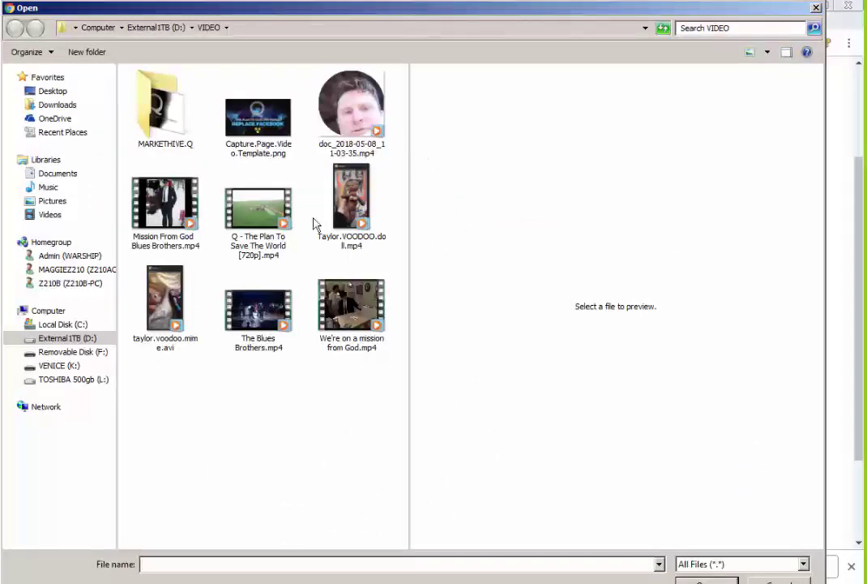
click(155, 29)
double_click(162, 139)
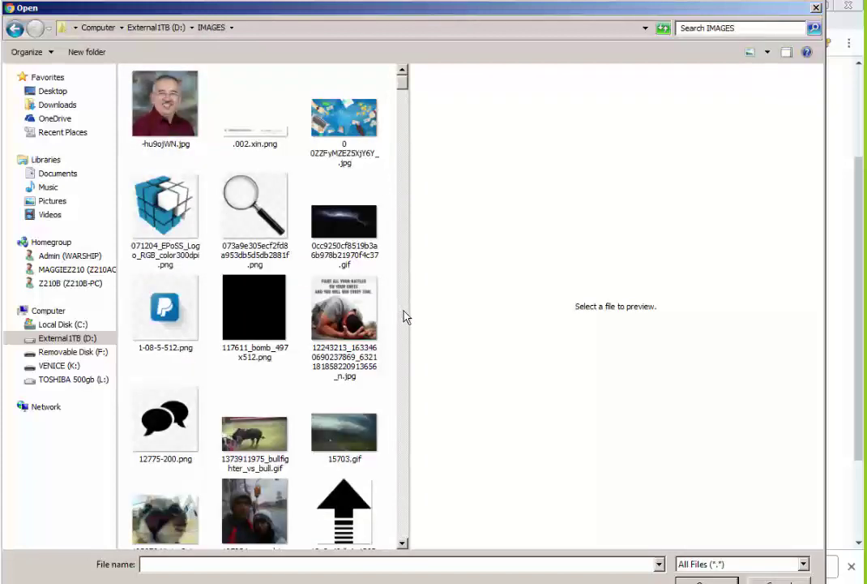
click(404, 314)
click(405, 317)
click(405, 317)
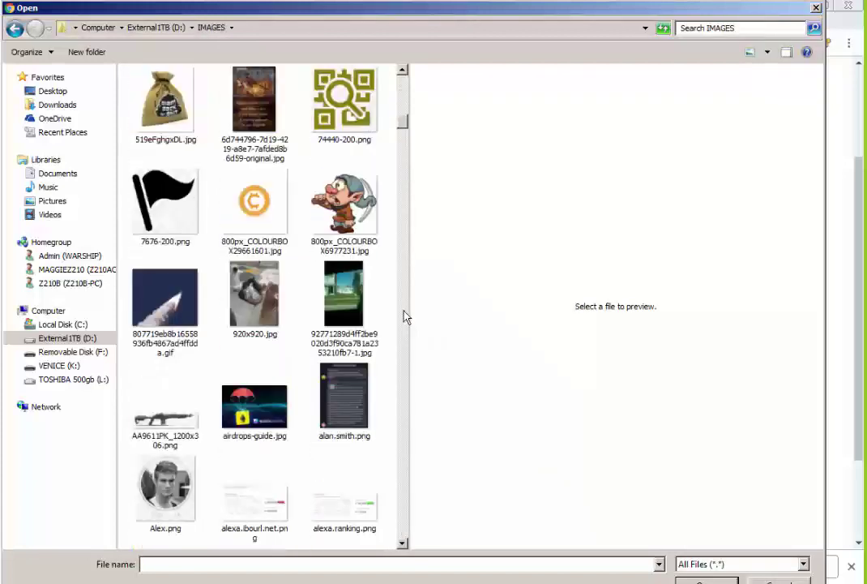
double_click(363, 235)
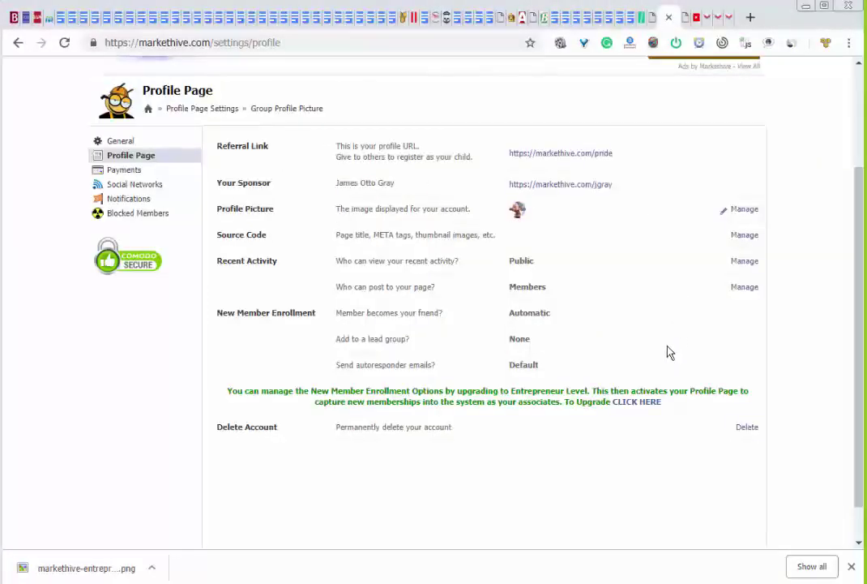
scroll(659, 355, up, 2)
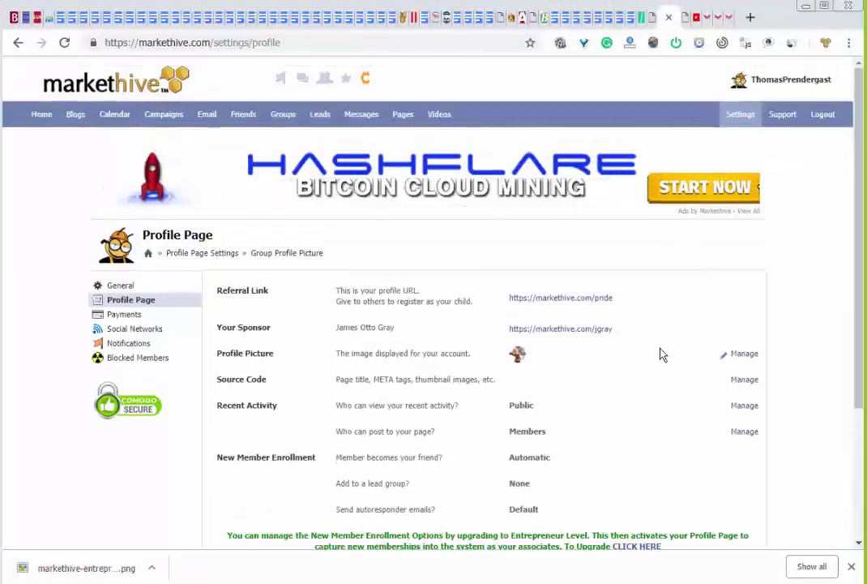
click(762, 79)
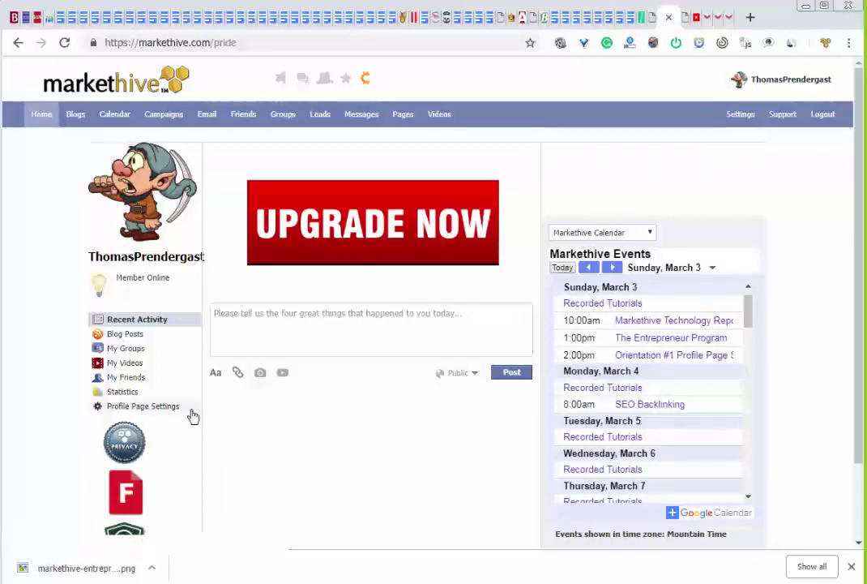
click(166, 406)
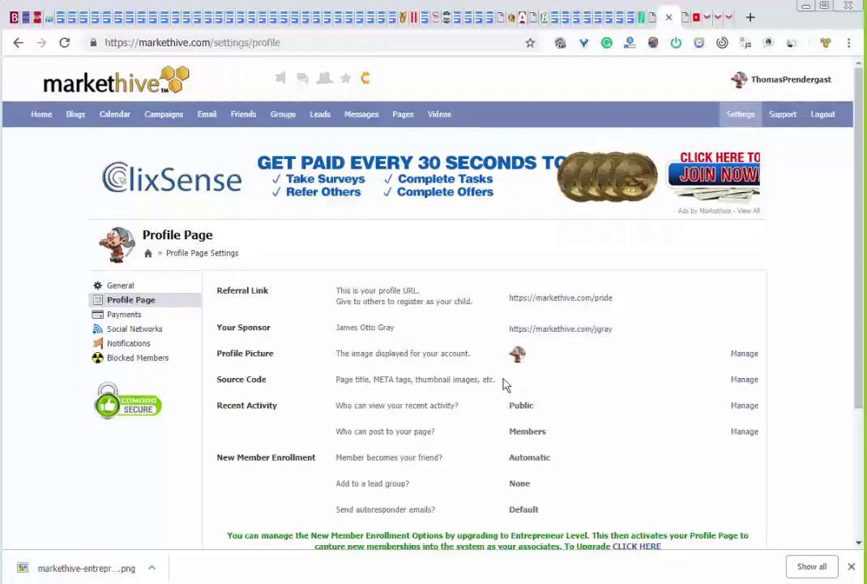
Enter a 'Bitcoin and Travel' title tag, the suggested meta description, and the member's name as author
click(742, 380)
click(435, 420)
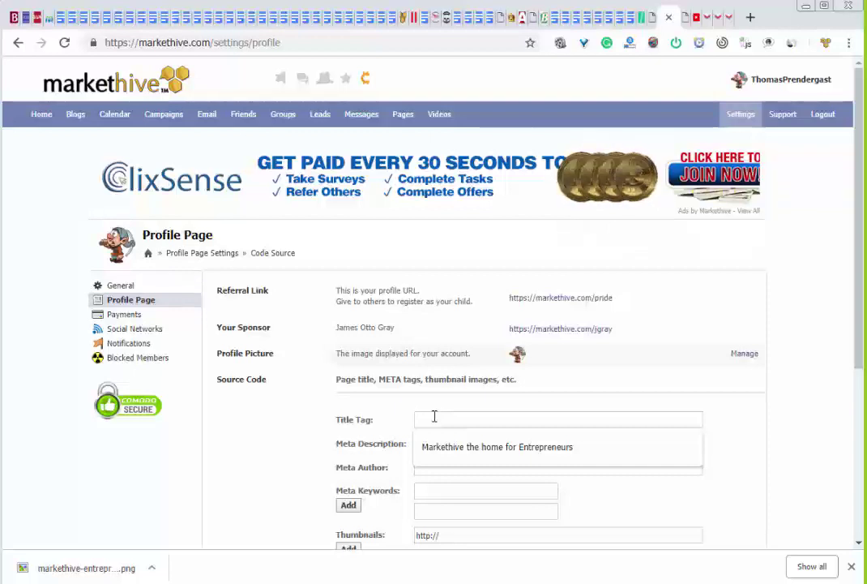
text(B)
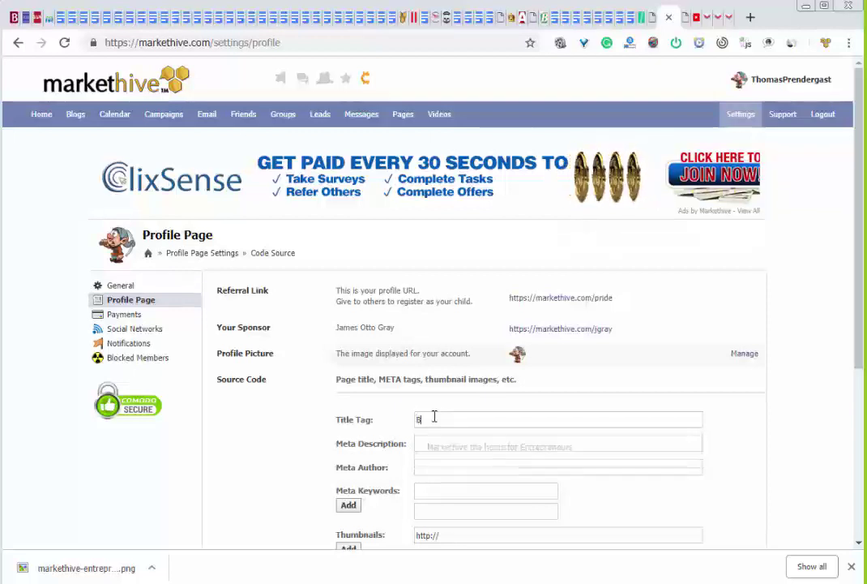
text(itcoin a)
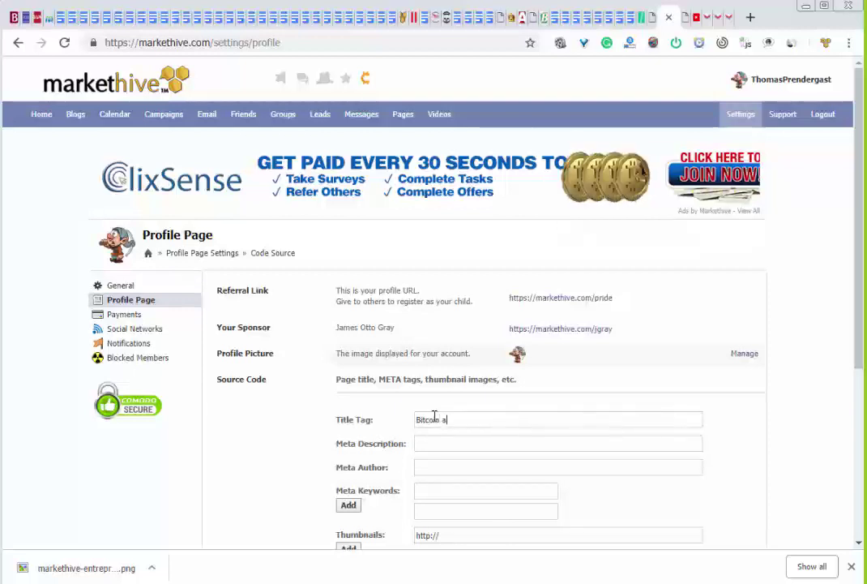
text(nd Travel)
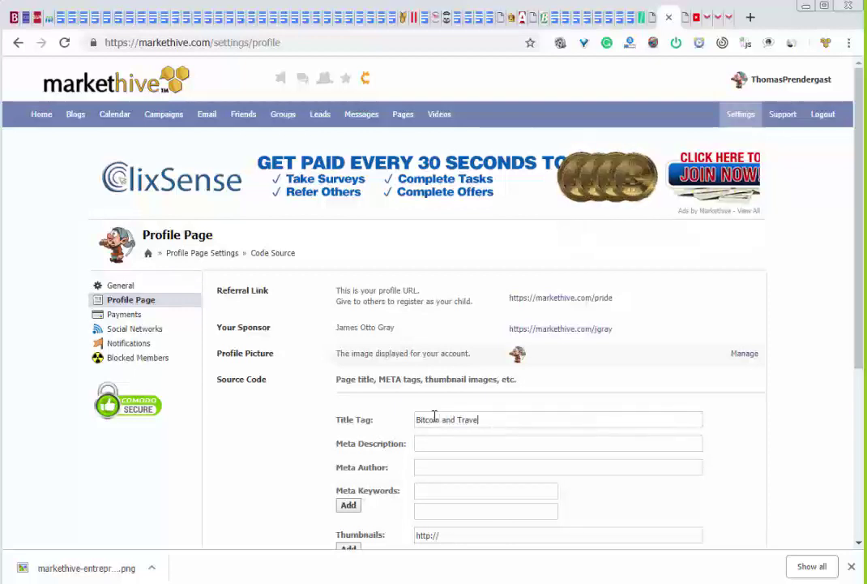
text( a dream made in he)
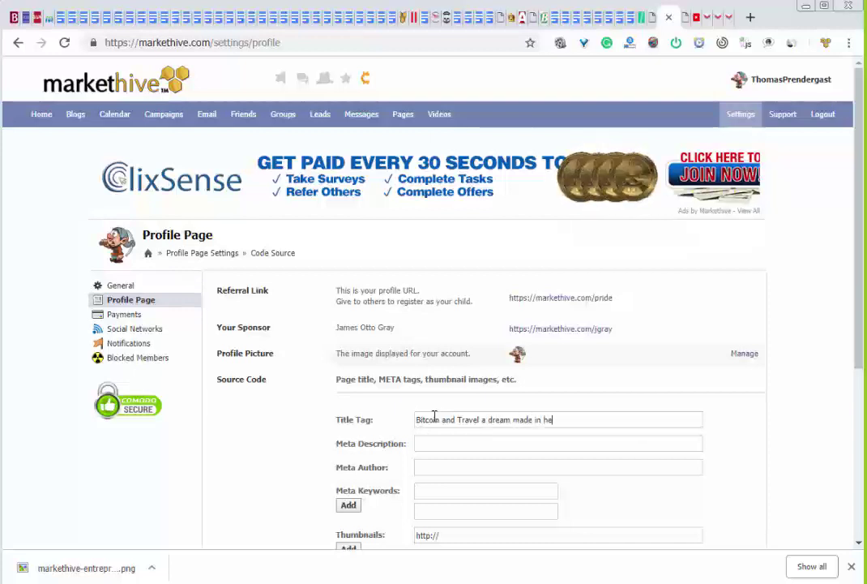
text(aven)
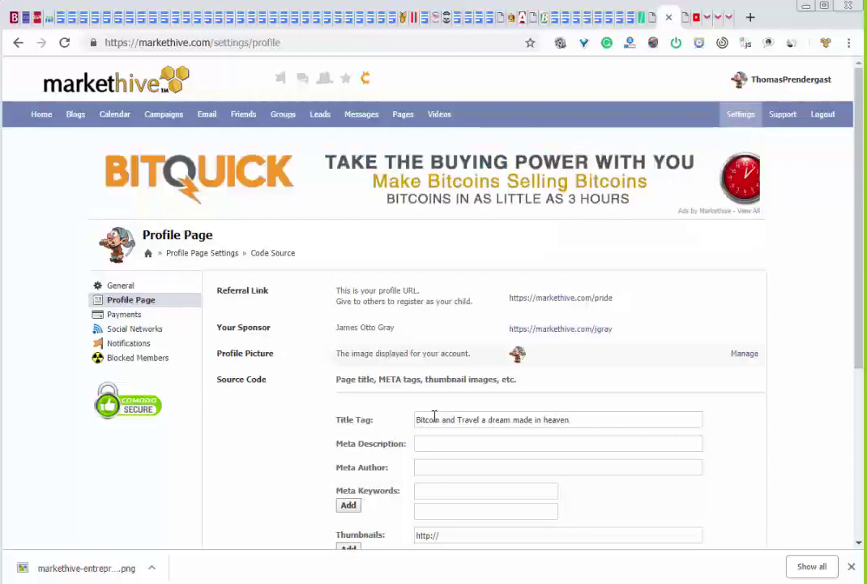
click(474, 443)
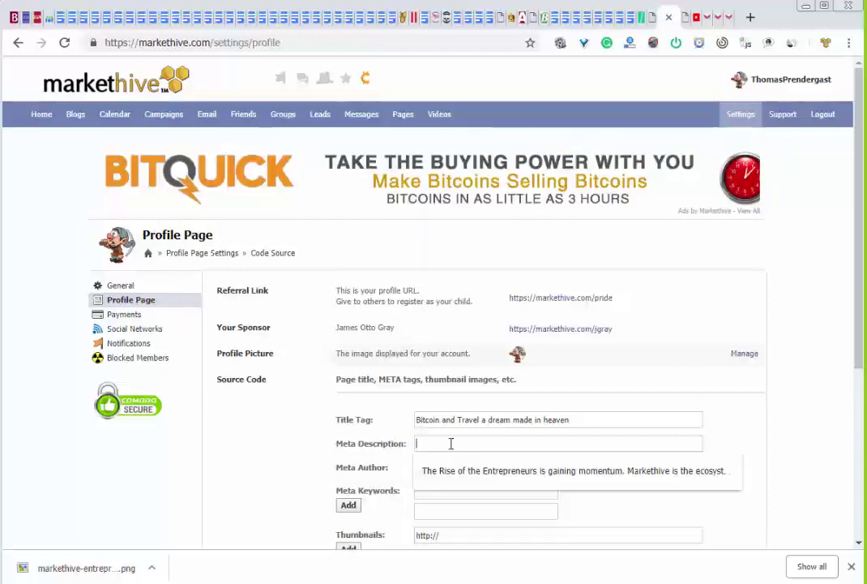
click(582, 477)
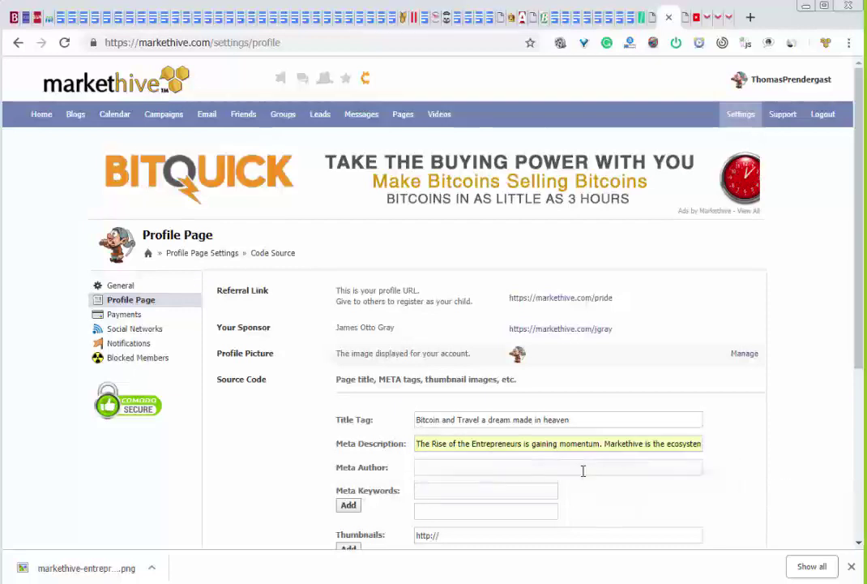
click(461, 468)
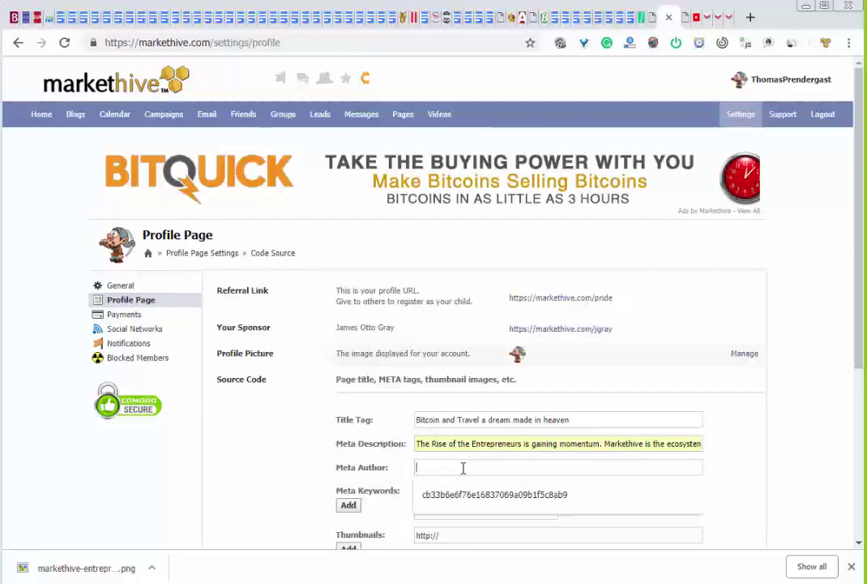
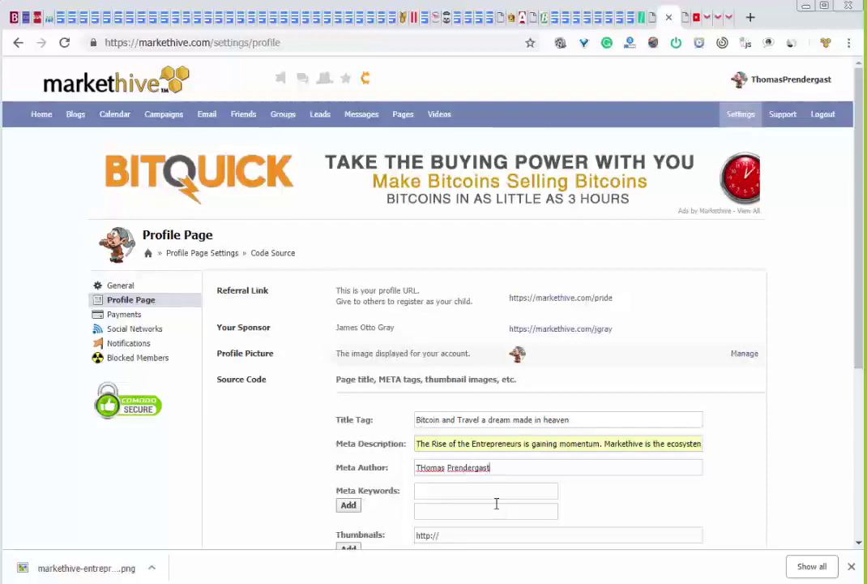
Add meta keywords bitcoin, travel, markethive and automated marketing, plus one empty keyword slot
click(468, 488)
text(bitcoin)
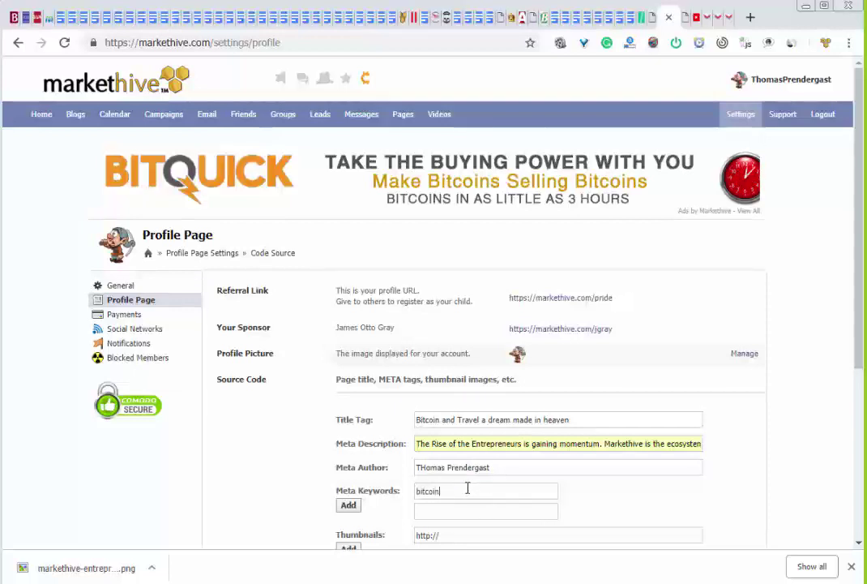
click(458, 508)
text(travel)
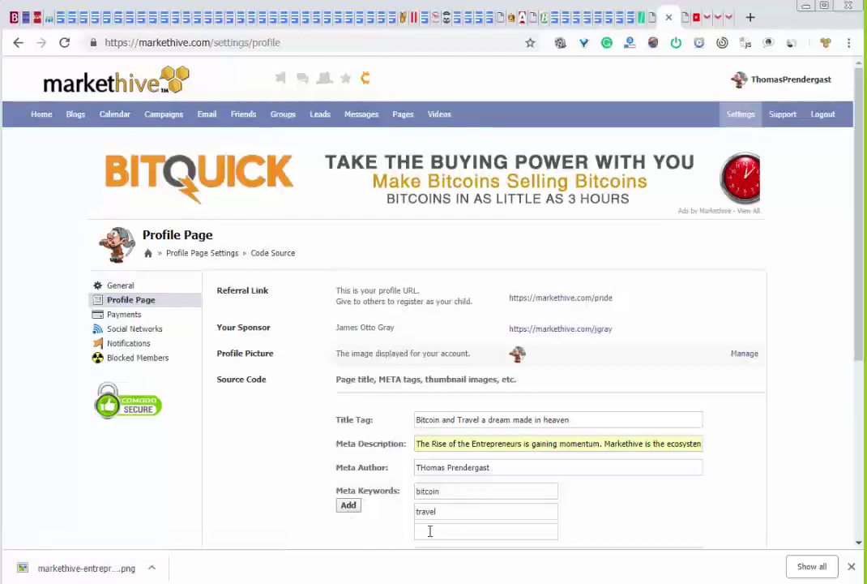
click(427, 531)
text(markethive)
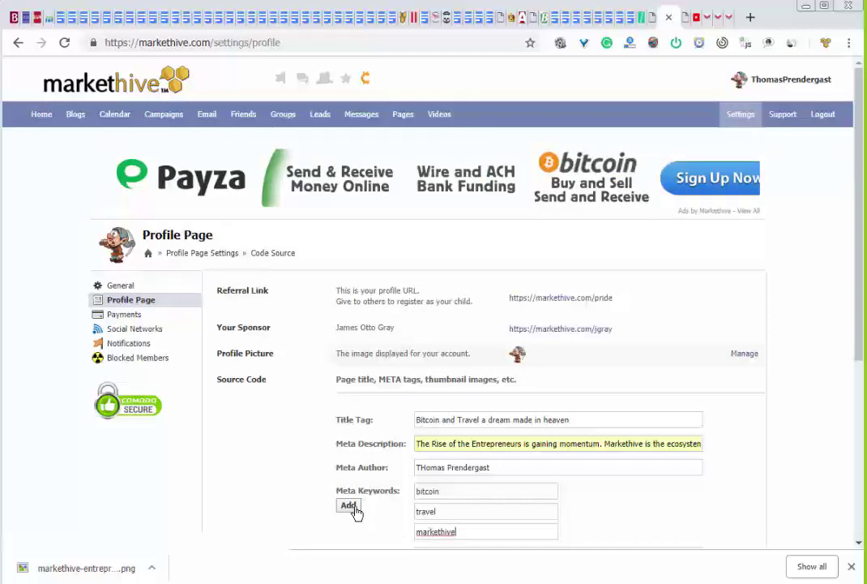
click(348, 506)
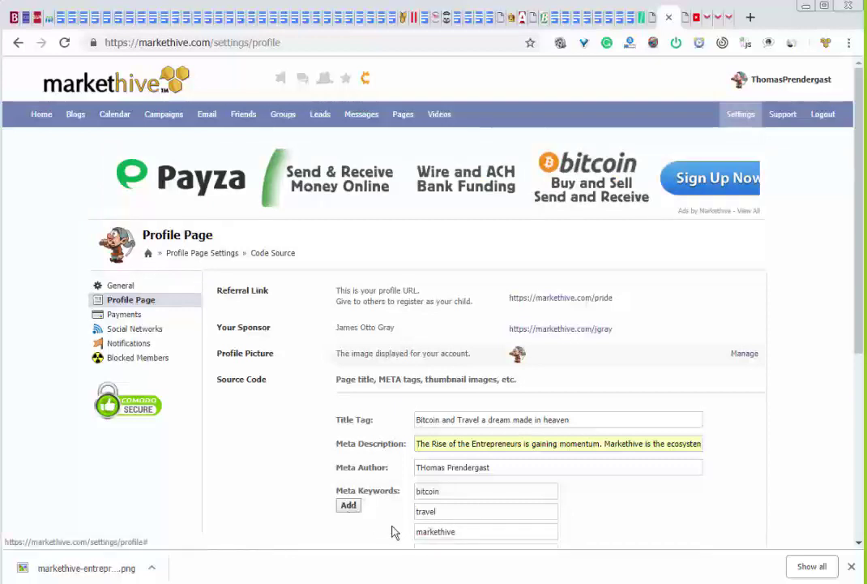
scroll(472, 532, down, 2)
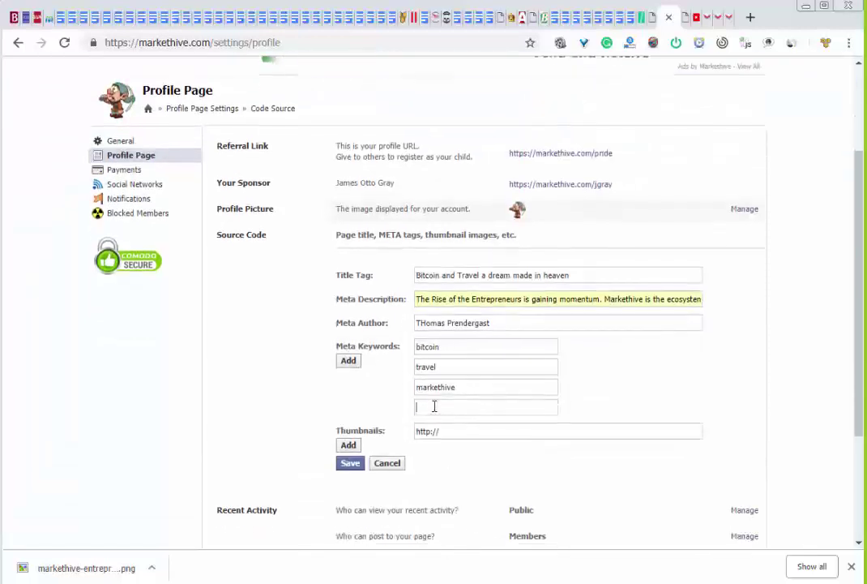
text(automated marketin)
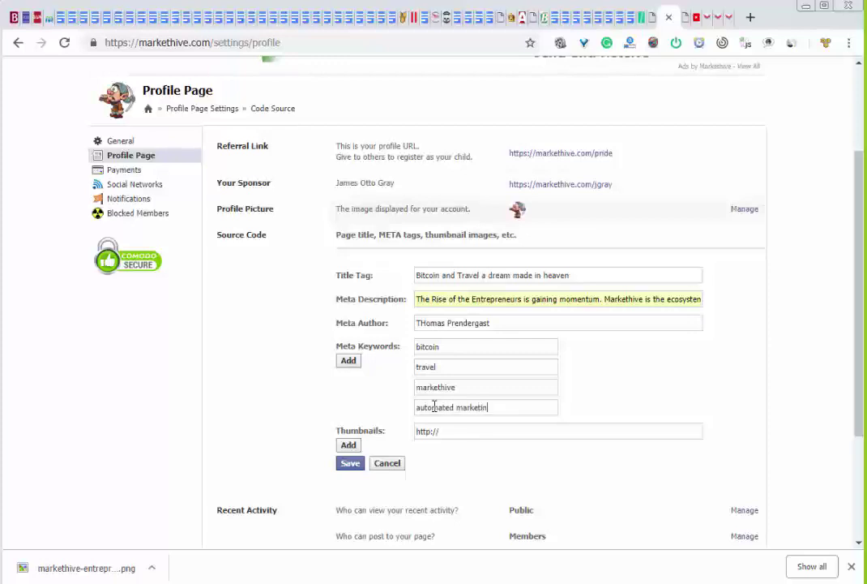
text(g)
click(349, 360)
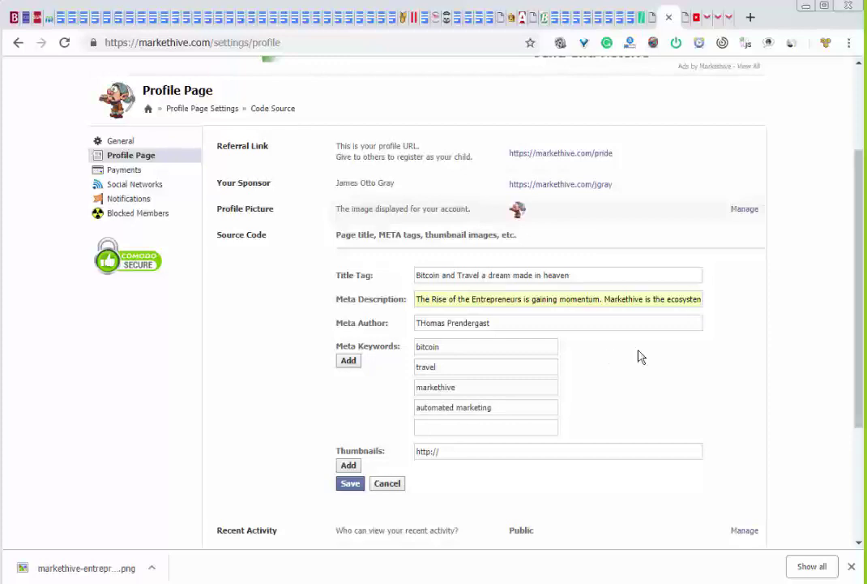
click(496, 450)
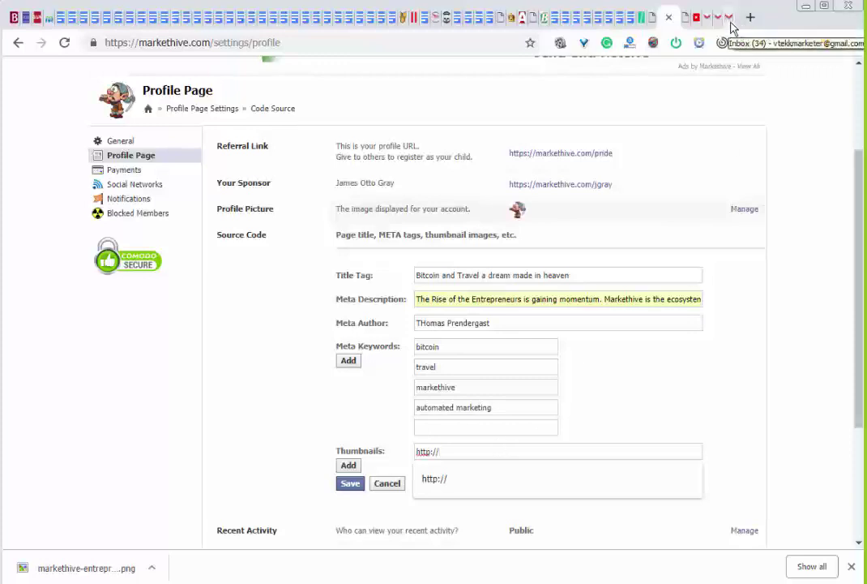
Find FORCE.MULTIPLIER.01.png in the restored Media Library and copy its image address
click(686, 28)
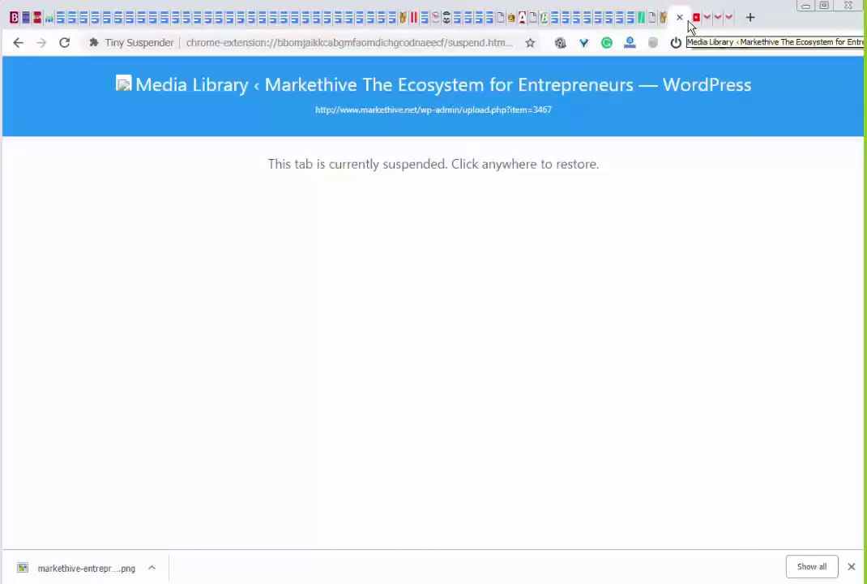
click(664, 241)
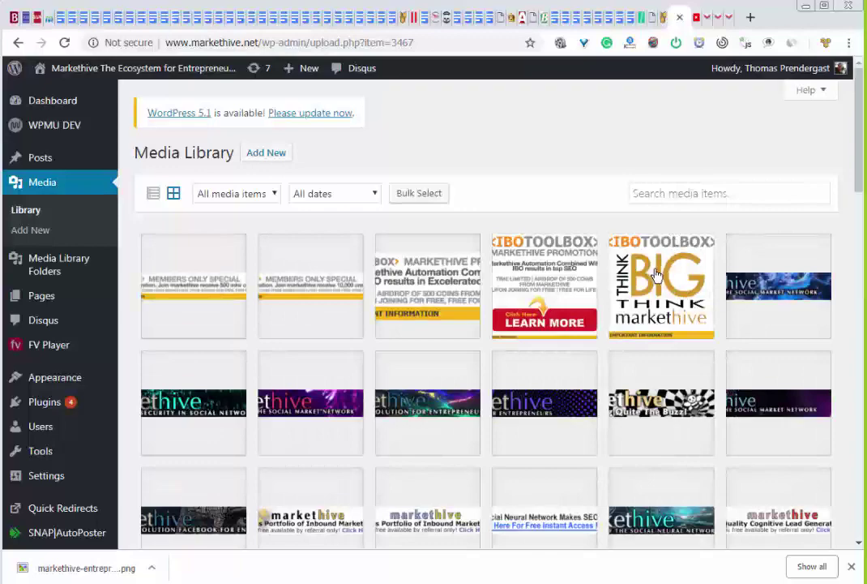
scroll(657, 275, down, 10)
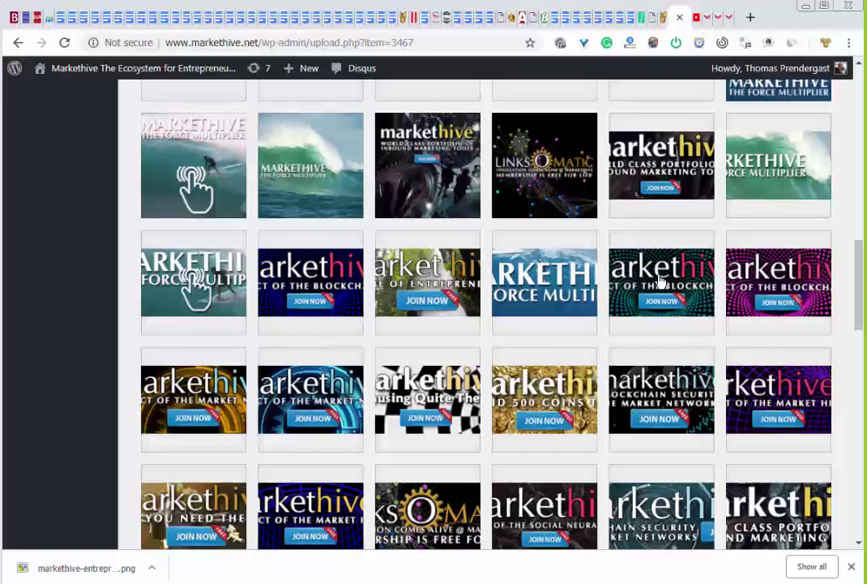
scroll(661, 281, down, 3)
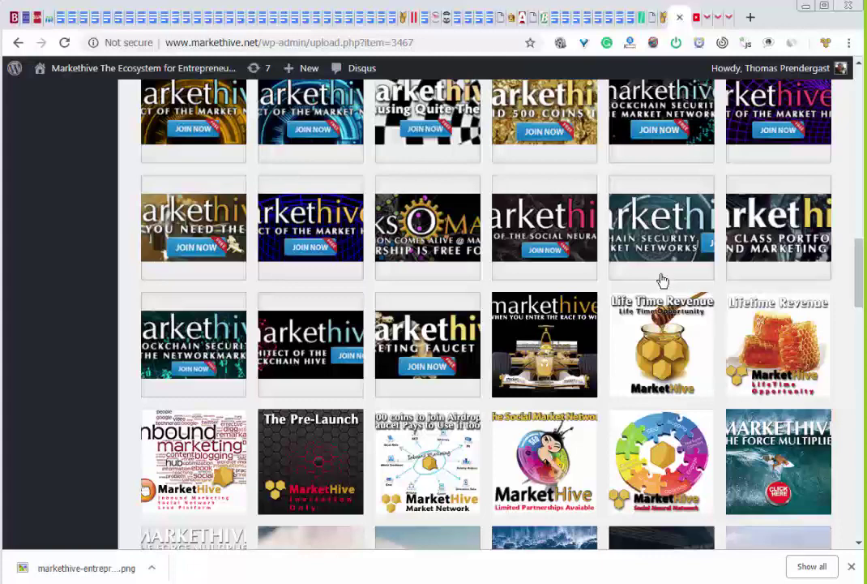
scroll(663, 281, down, 2)
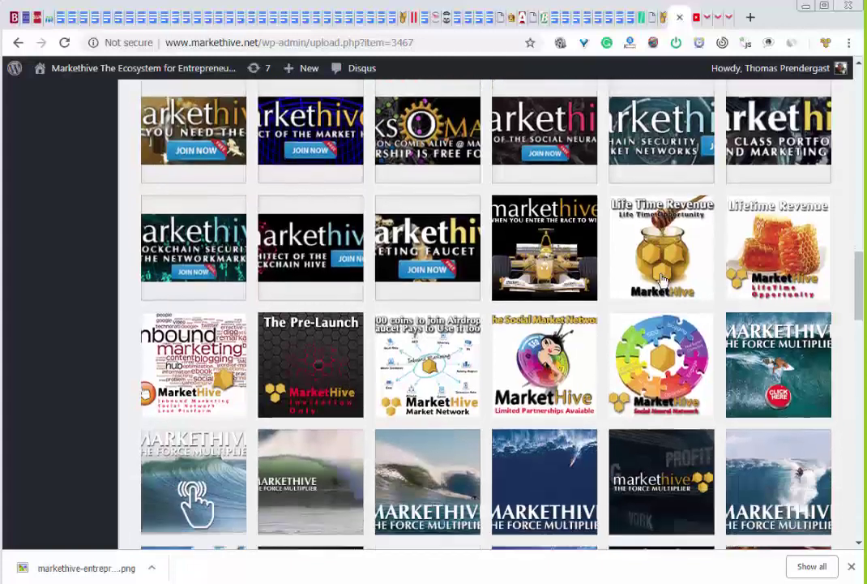
click(769, 311)
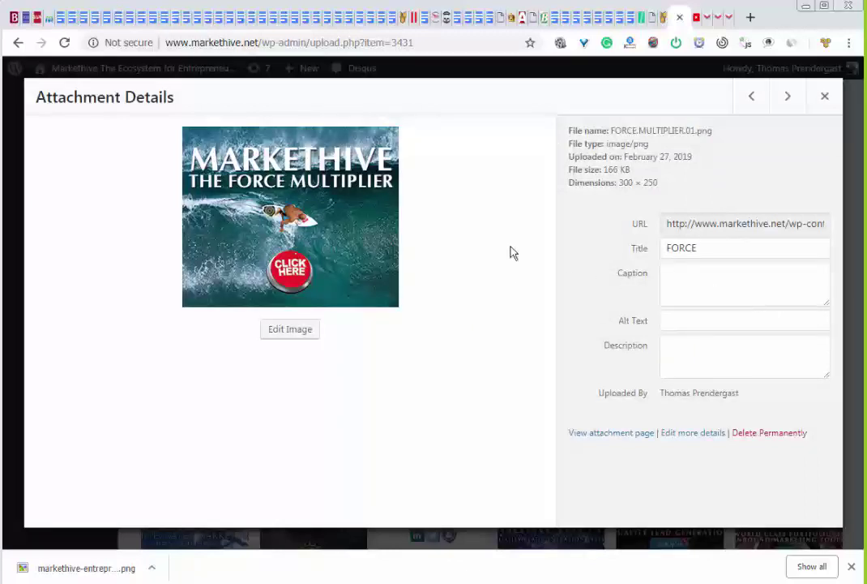
right_click(331, 233)
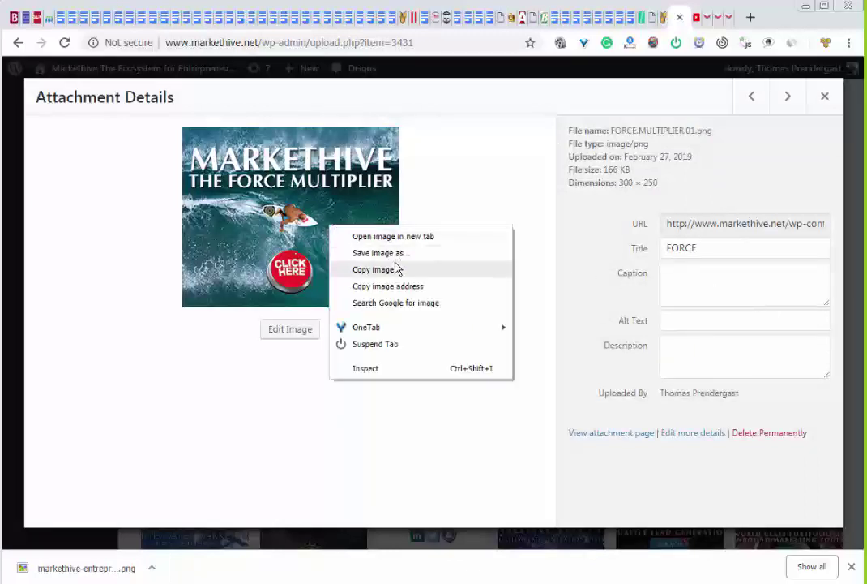
click(392, 288)
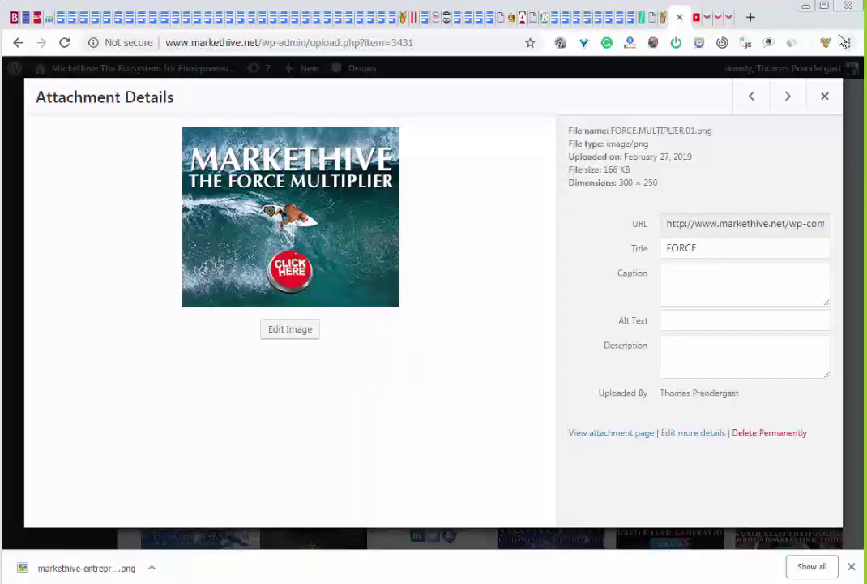
Paste the FORCE.MULTIPLIER.01.png address into Thumbnails, add it, and save until 'Settings Updated!' appears
click(662, 18)
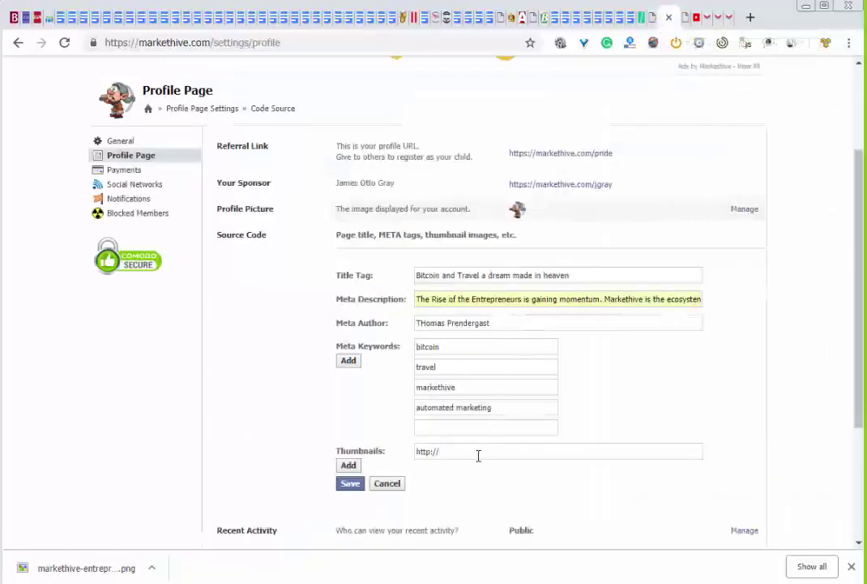
drag(479, 455, 410, 457)
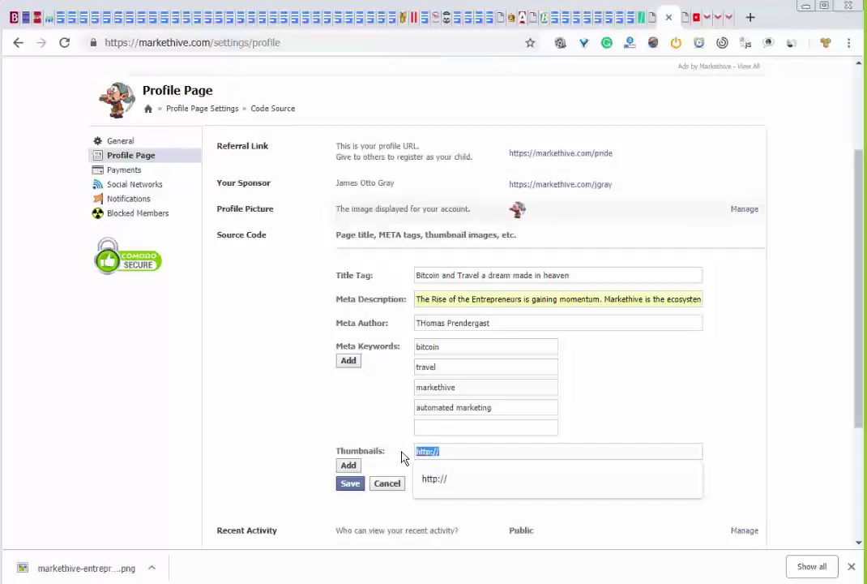
key(ctrl+v)
click(349, 464)
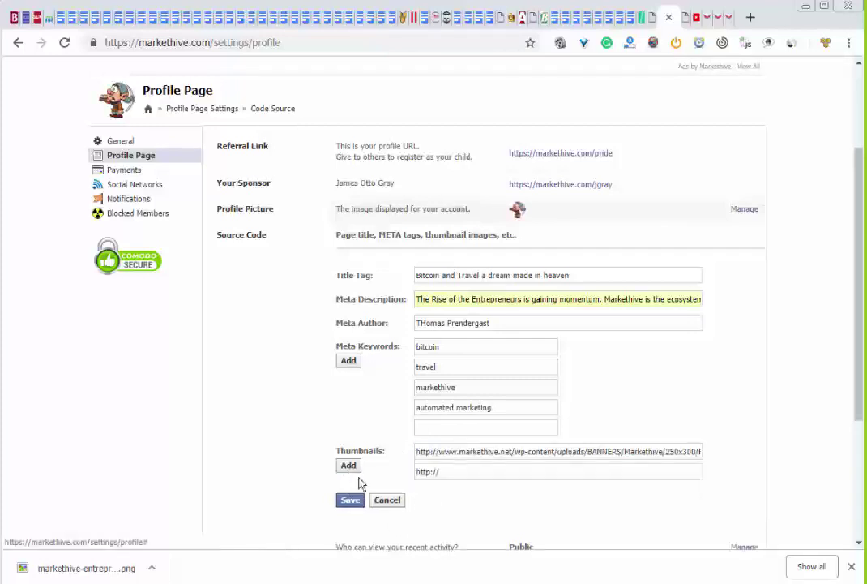
click(347, 501)
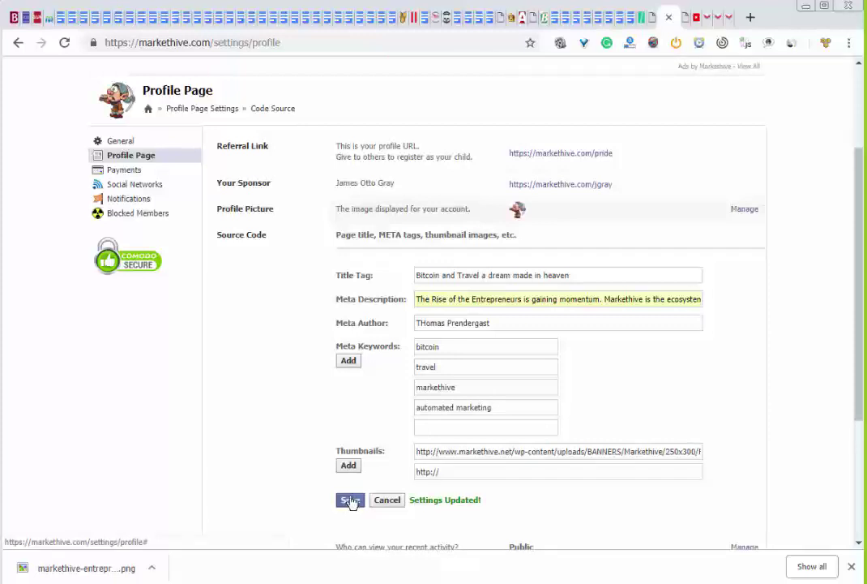
scroll(341, 454, down, 5)
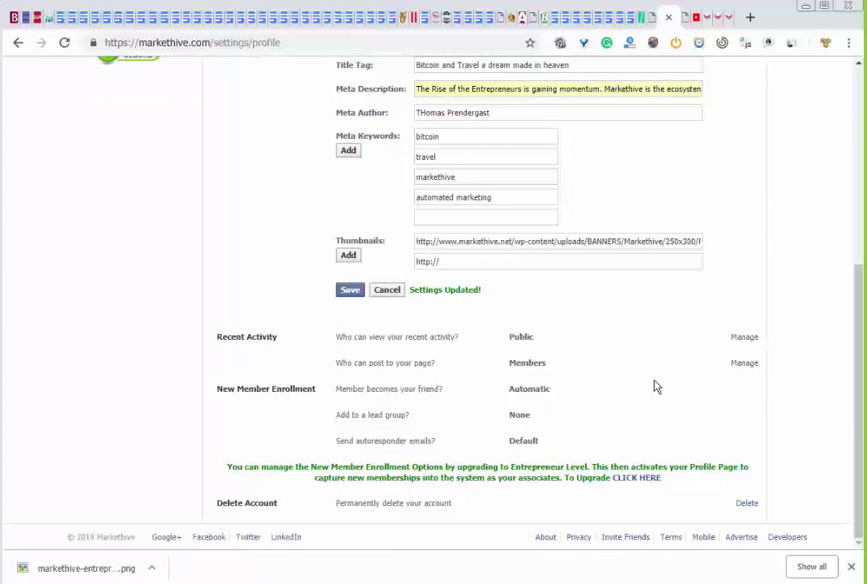
Change 'Who can post to your page?' from Public to Only Me
click(749, 364)
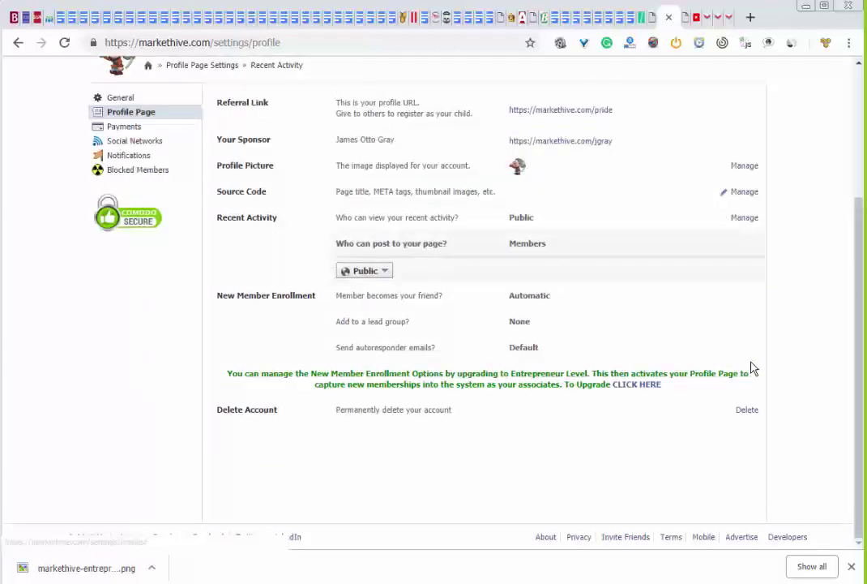
click(388, 274)
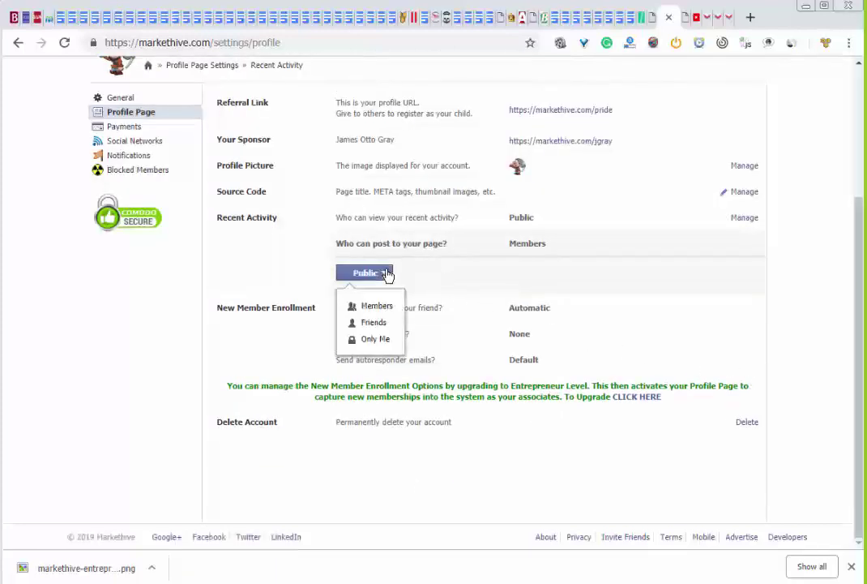
click(369, 340)
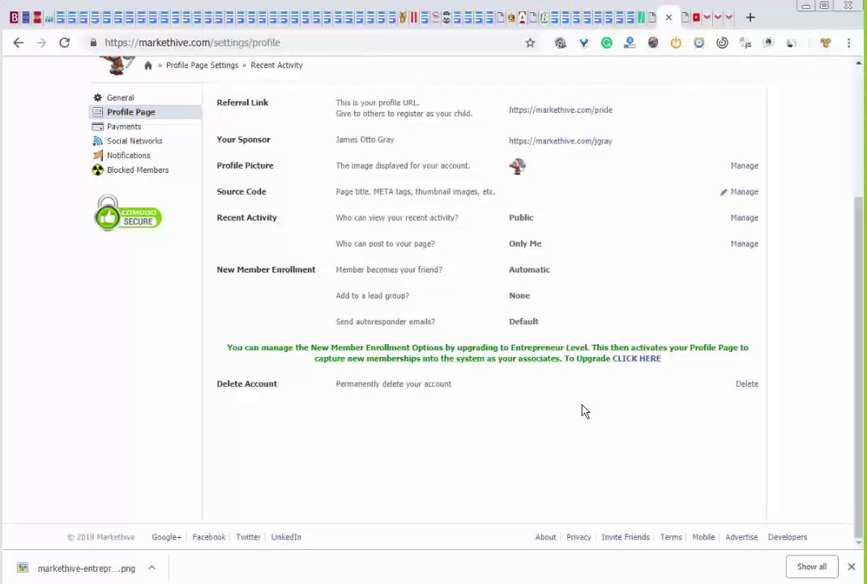
scroll(581, 411, up, 3)
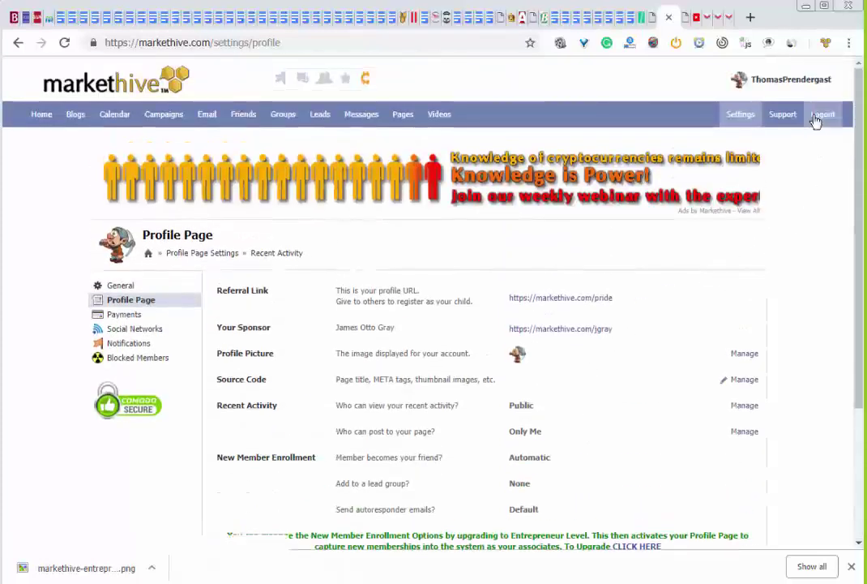
Go to your profile, browse its blog, groups, videos and friends sections, then open My Friends
click(779, 85)
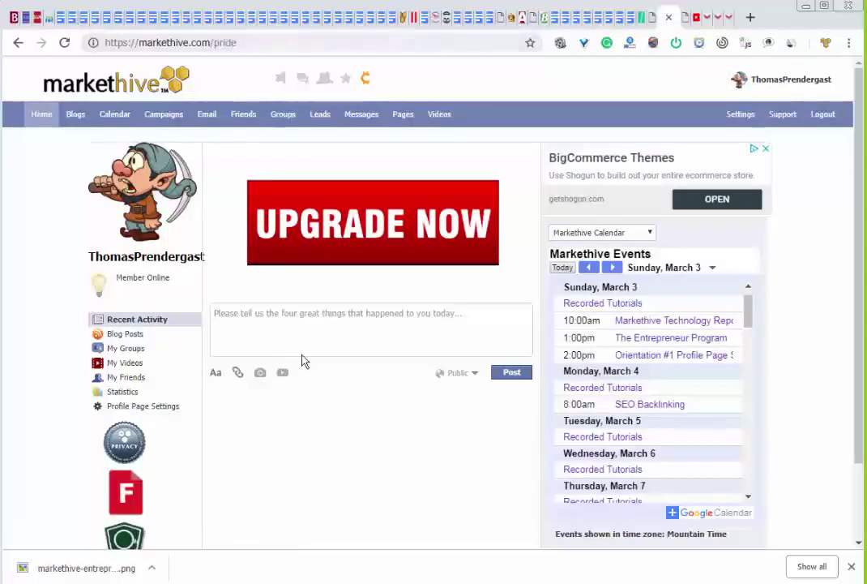
scroll(306, 341, down, 2)
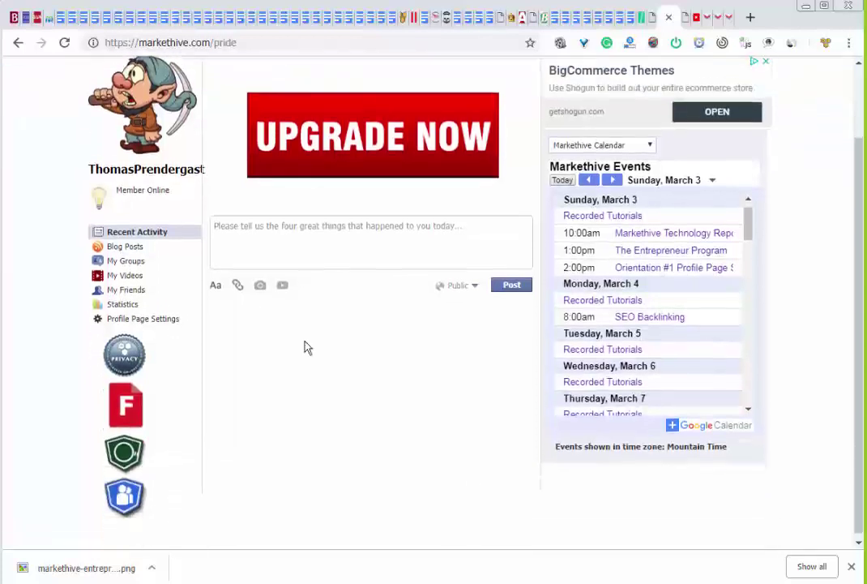
scroll(306, 347, up, 2)
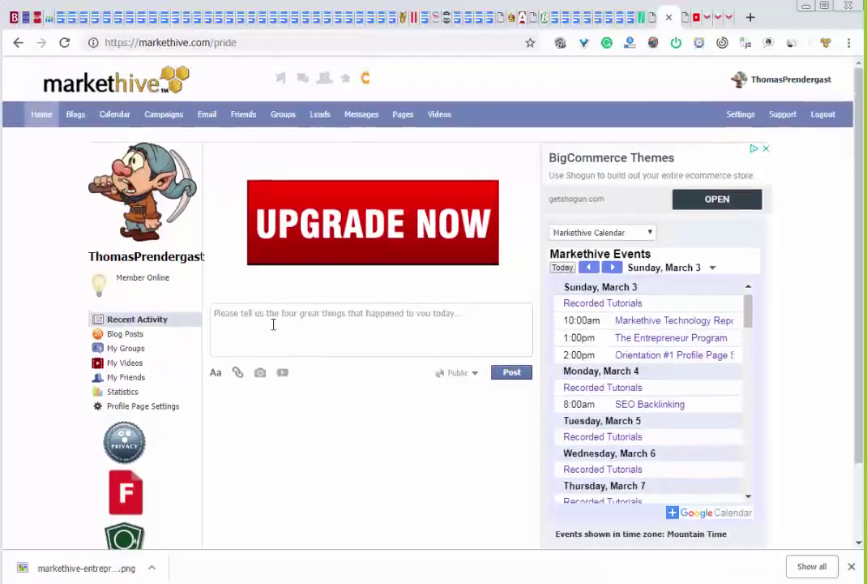
click(134, 334)
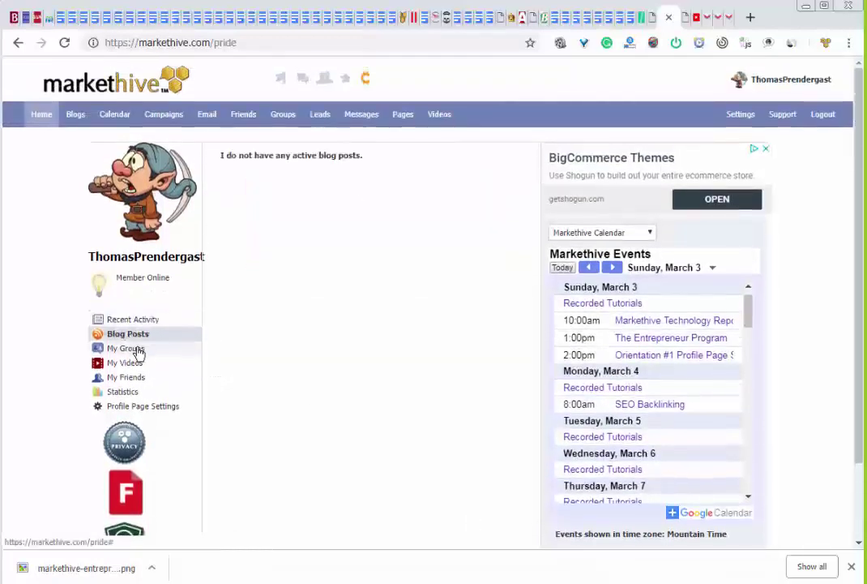
click(139, 353)
click(136, 363)
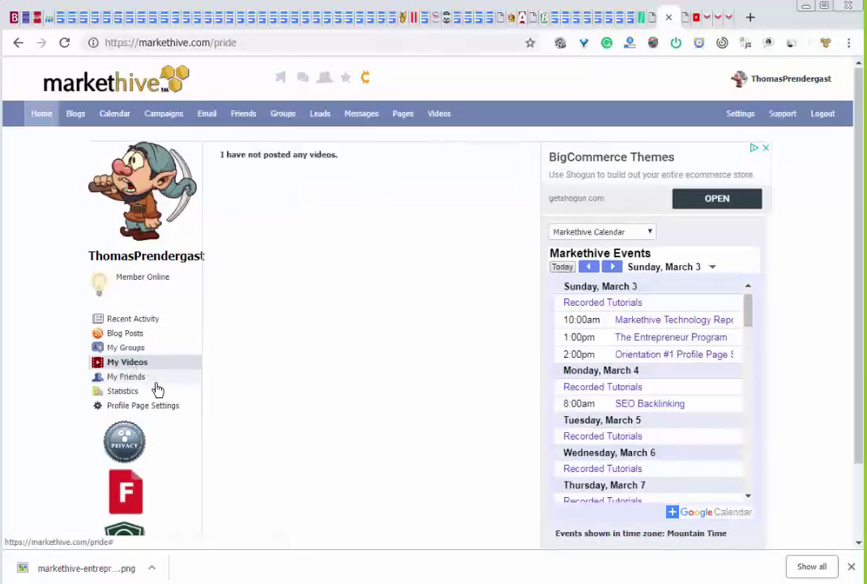
click(128, 379)
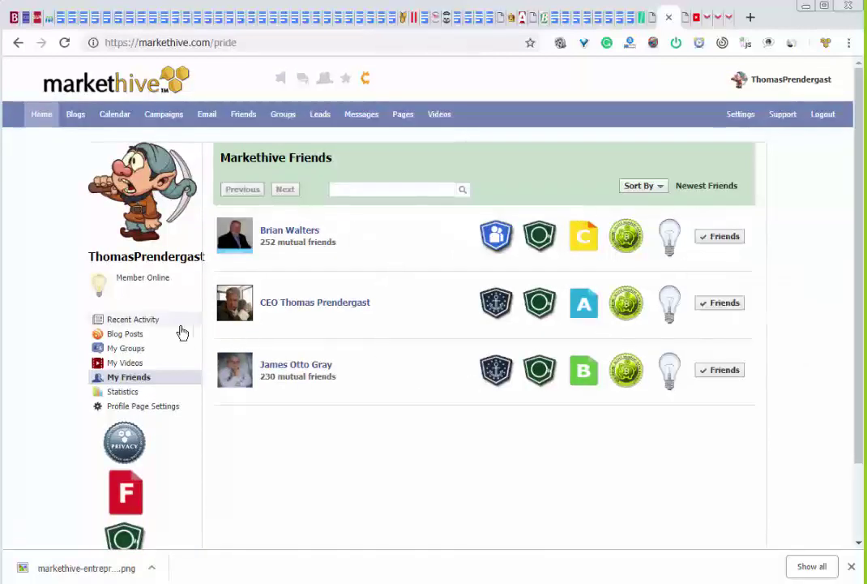
click(135, 321)
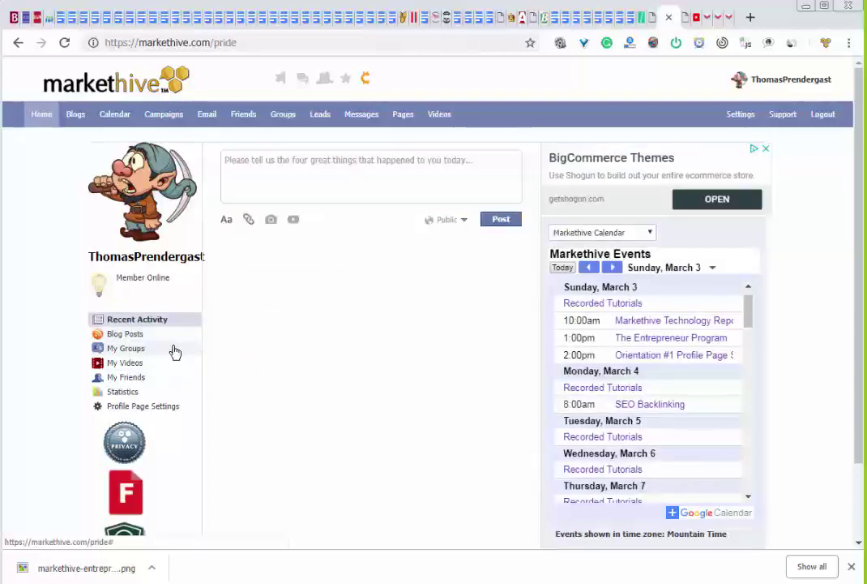
click(138, 378)
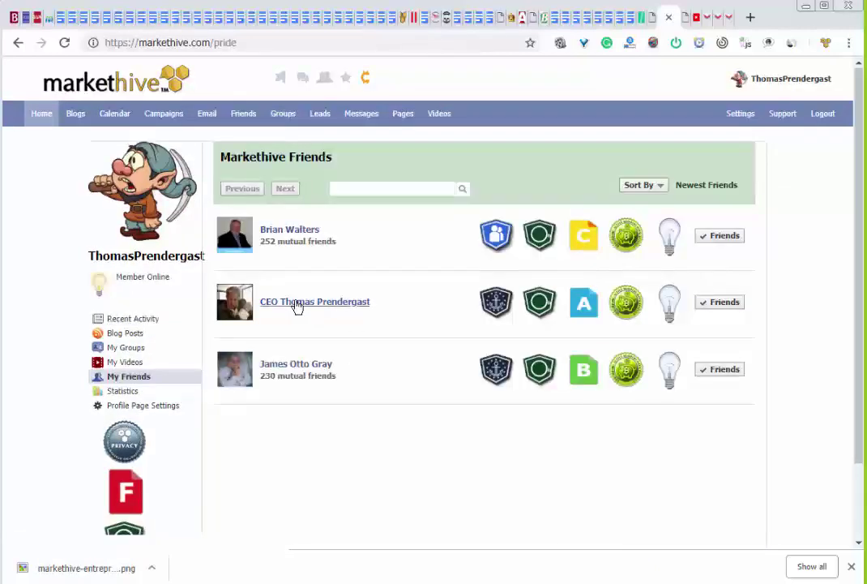
Open the friend's profile and save the Venn diagram image NEW.MARKET.NETWORKS_1539927627.png
click(297, 306)
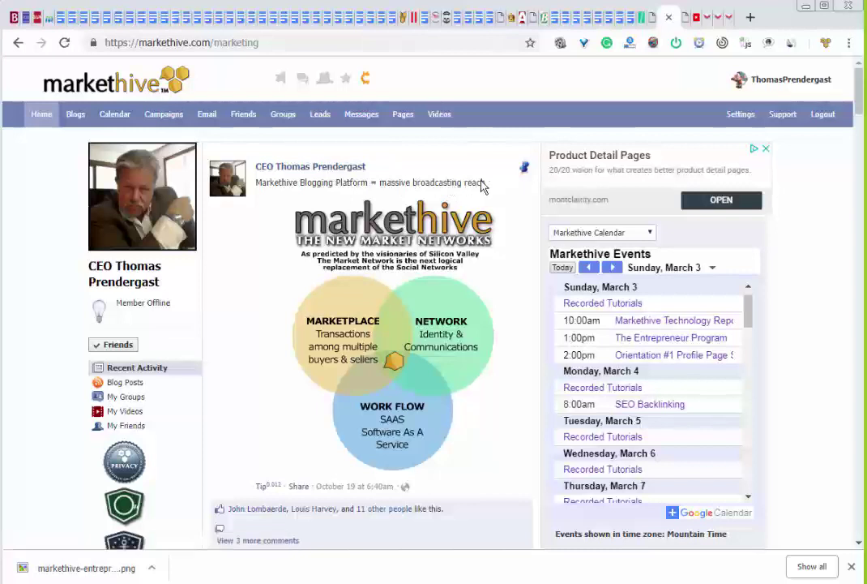
right_click(376, 295)
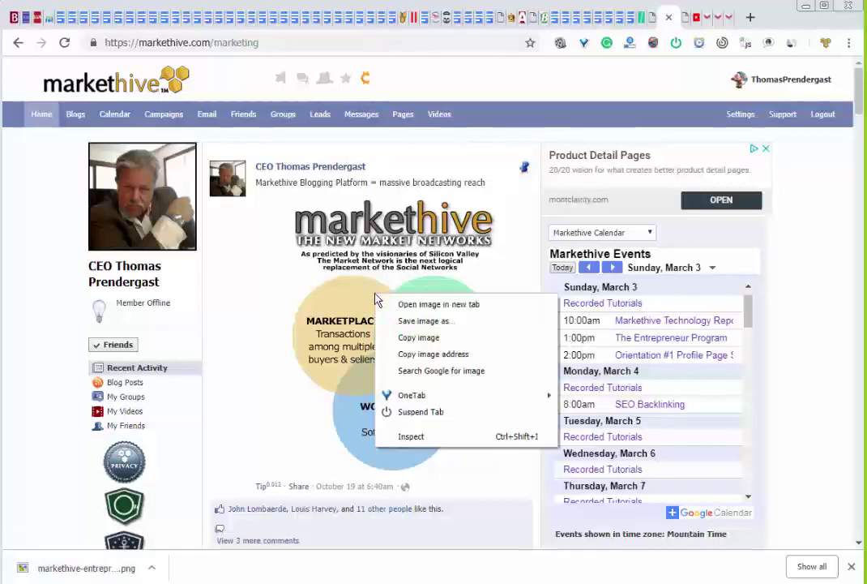
click(449, 322)
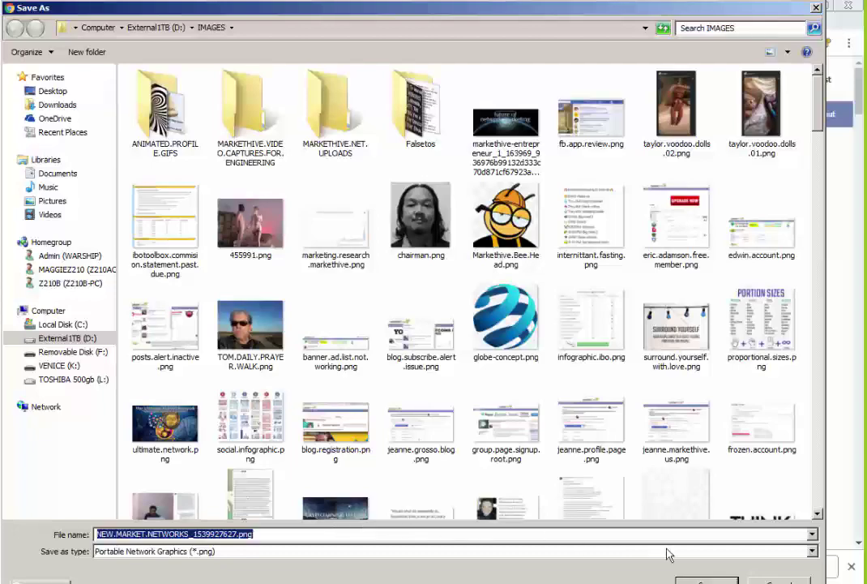
key(Return)
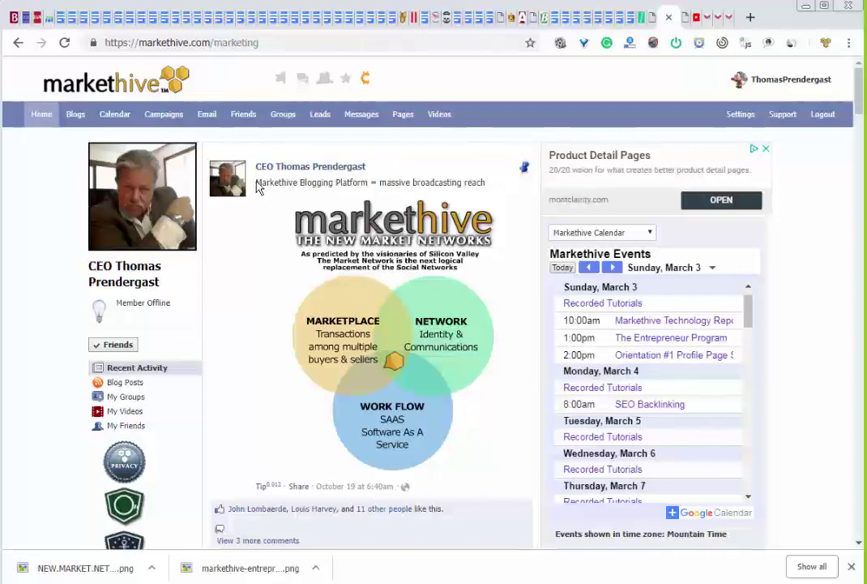
Copy that post's caption and return to your own profile timeline
drag(256, 183, 486, 186)
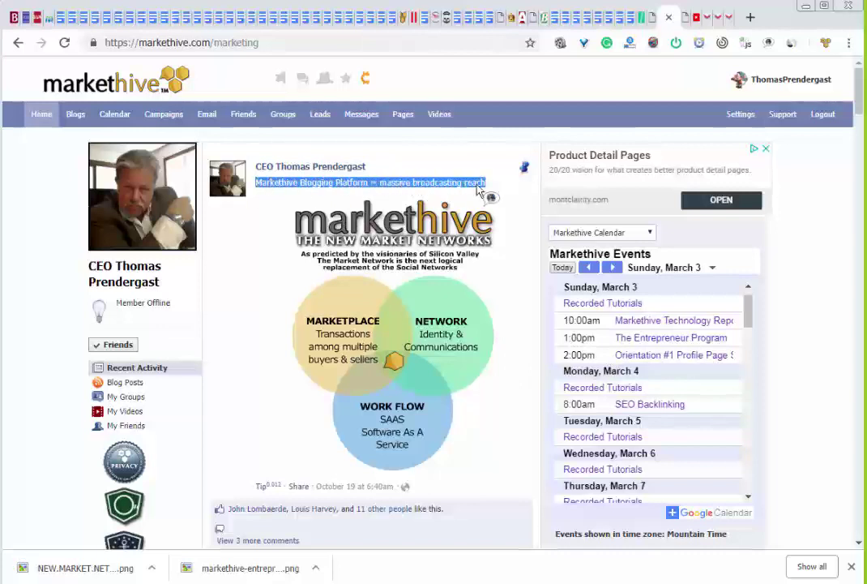
right_click(490, 190)
click(496, 196)
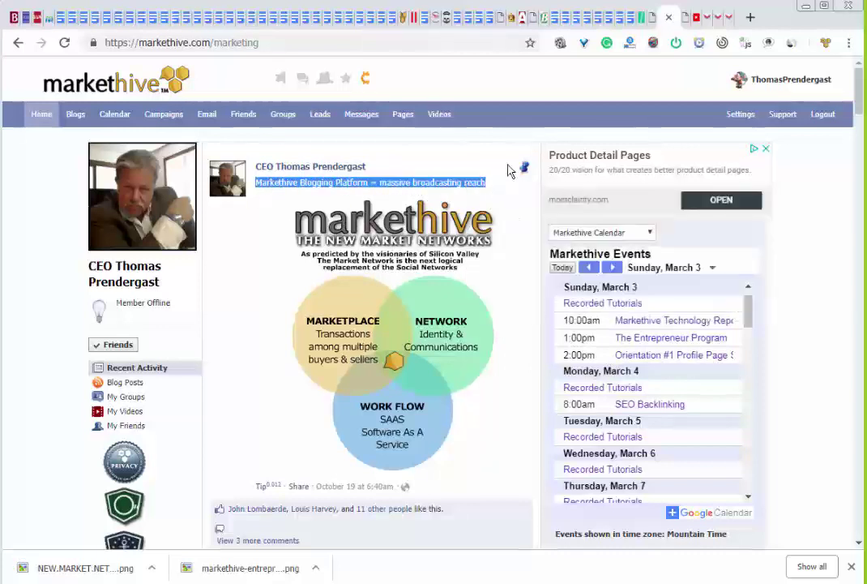
click(776, 83)
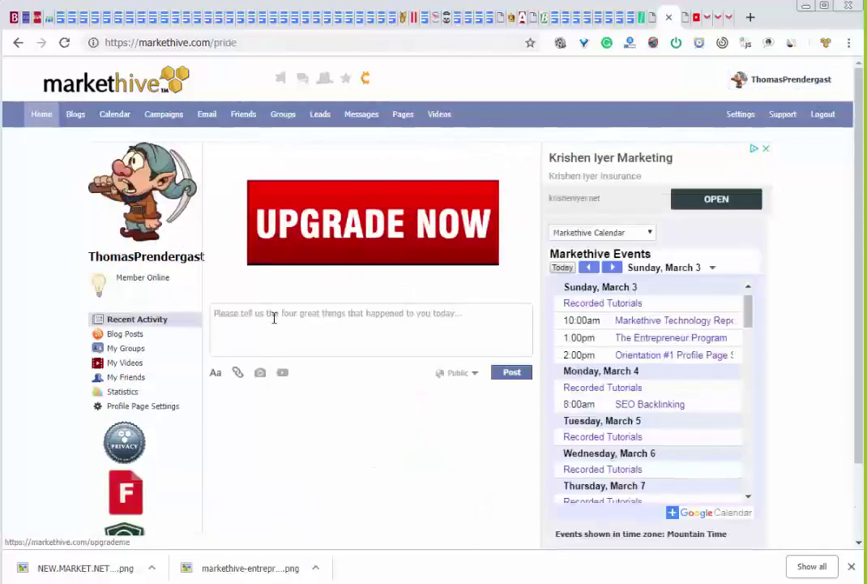
Publish a timeline post with the pasted caption and the saved Venn diagram PNG attached
click(276, 314)
key(ctrl+v)
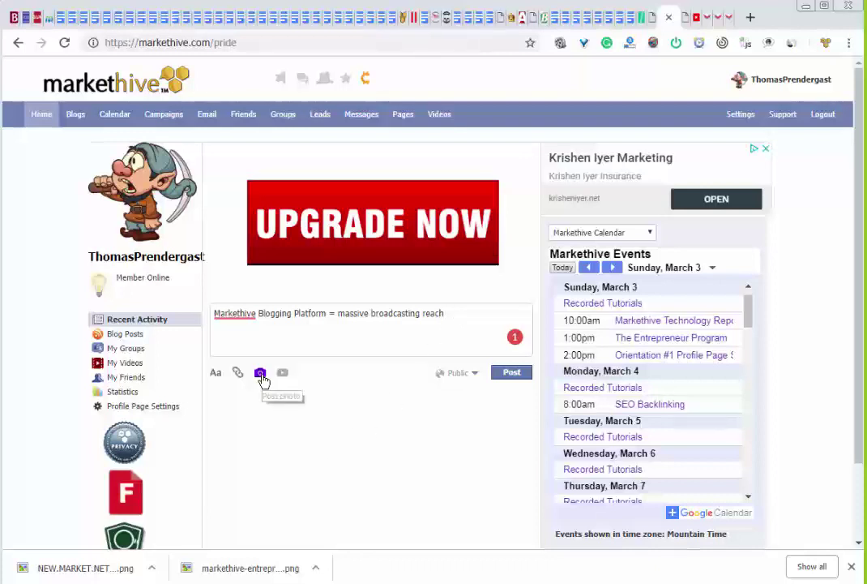
click(260, 374)
scroll(263, 507, down, 1)
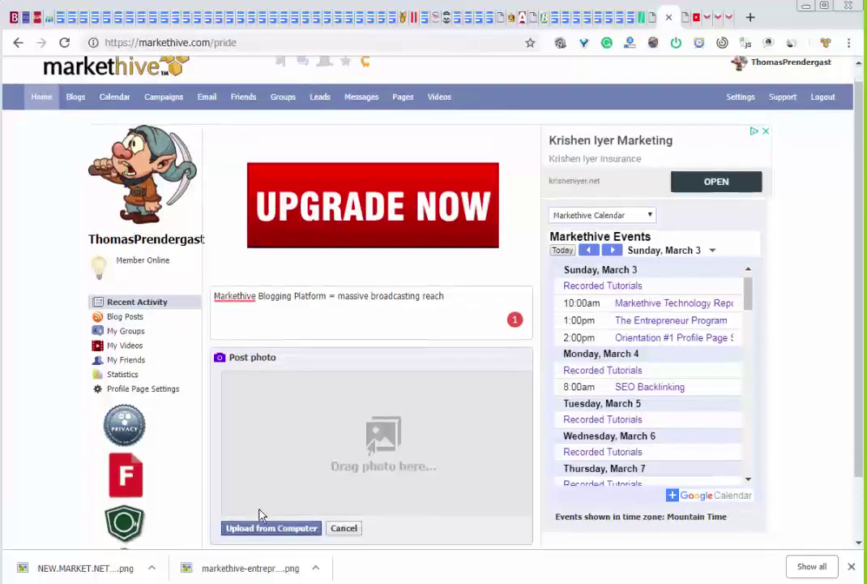
click(268, 454)
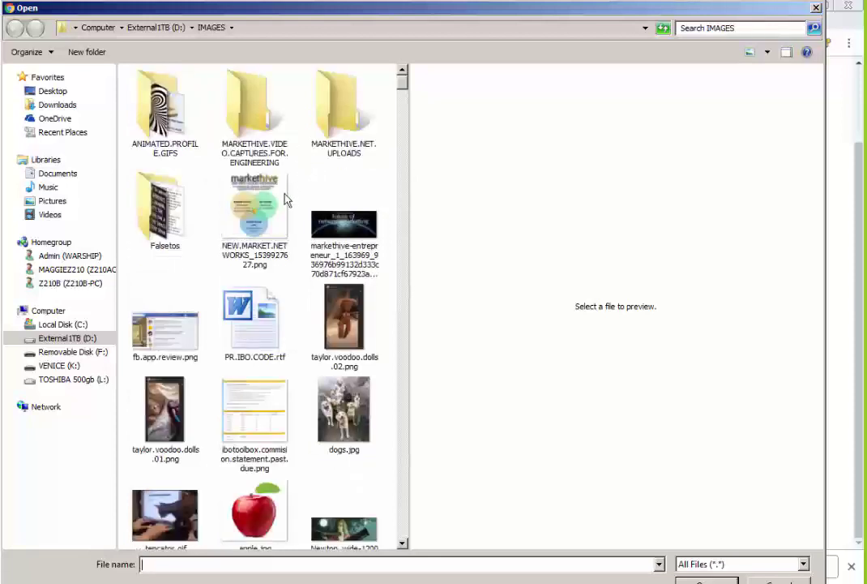
double_click(274, 201)
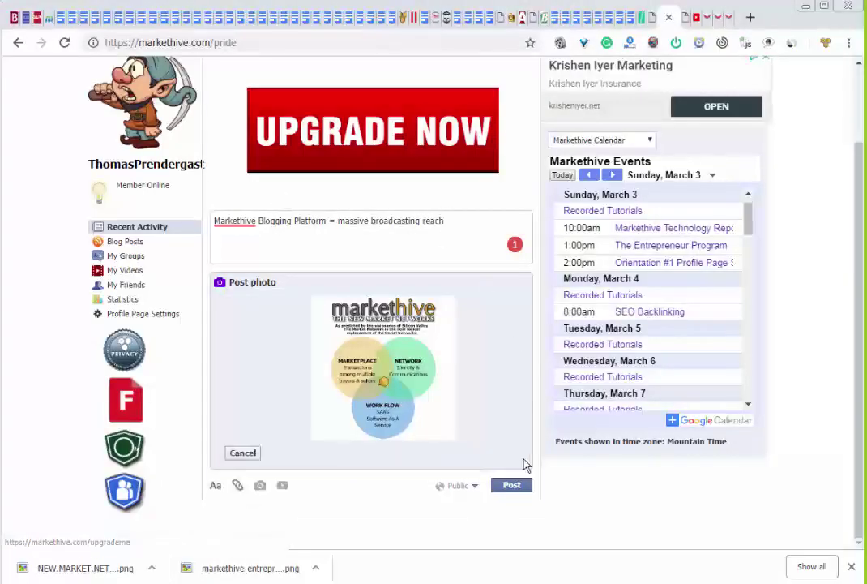
click(512, 485)
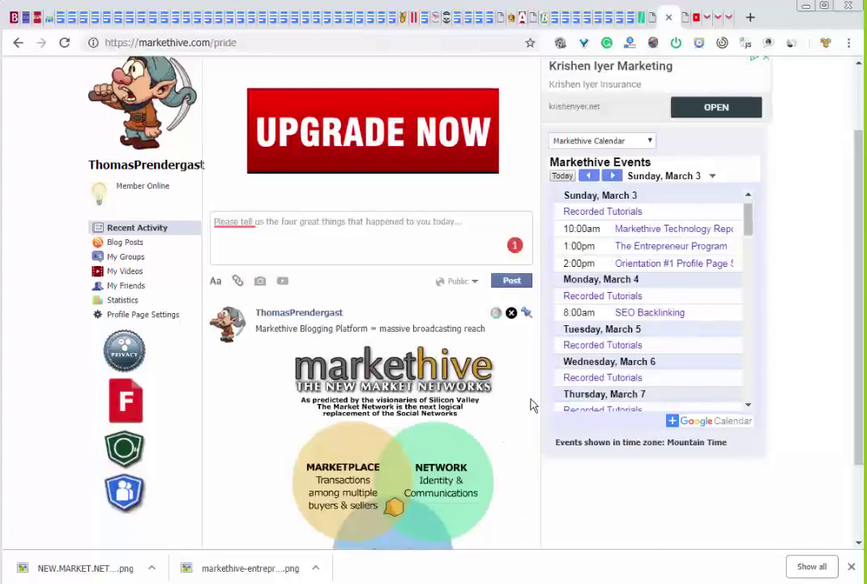
scroll(533, 403, up, 1)
scroll(533, 403, down, 1)
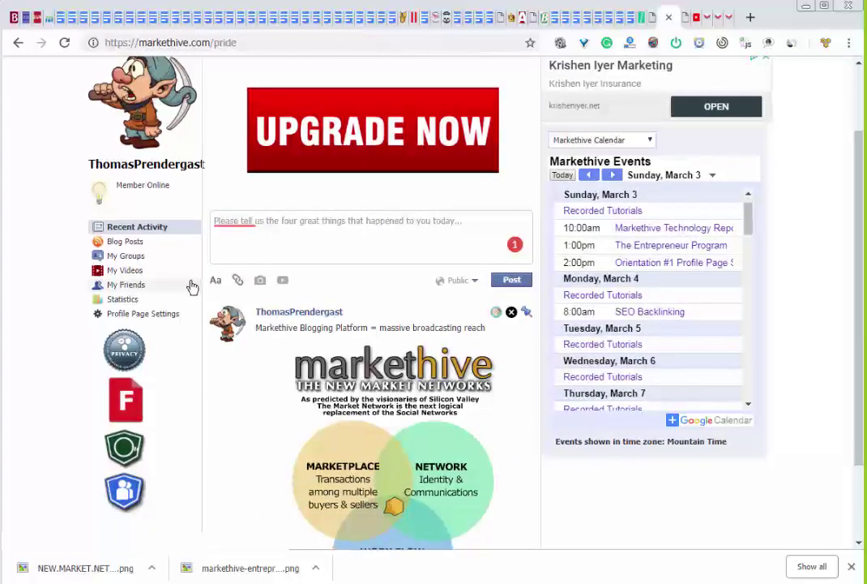
click(140, 287)
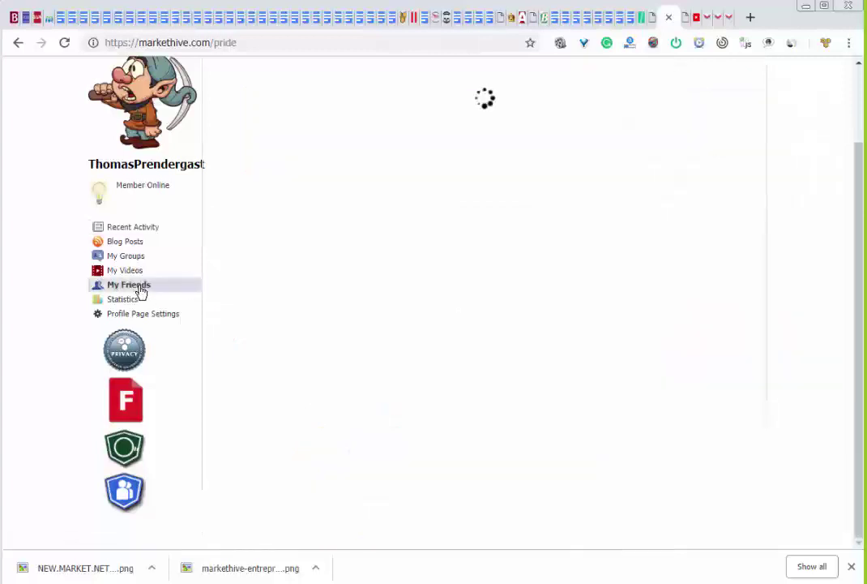
On the friend's profile, copy the Alexa plugin post's text and link
click(350, 303)
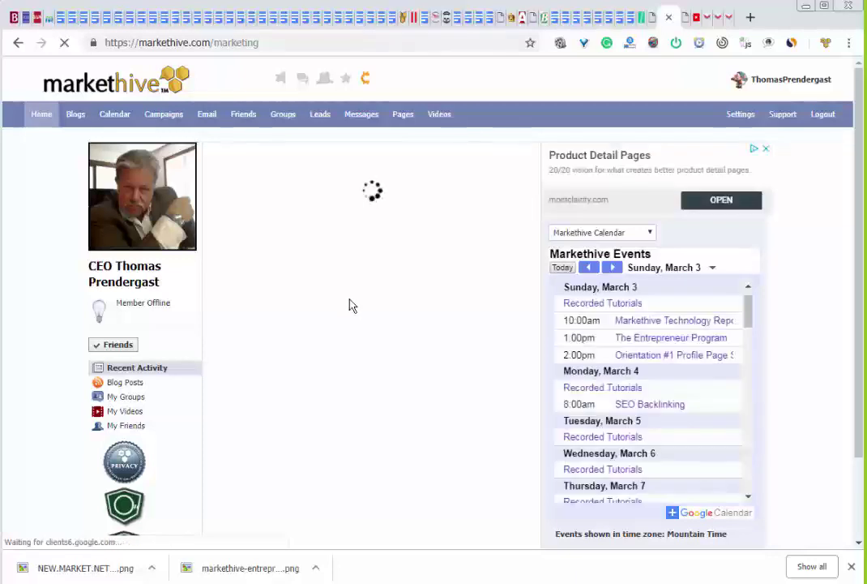
scroll(353, 316, down, 5)
scroll(359, 330, down, 5)
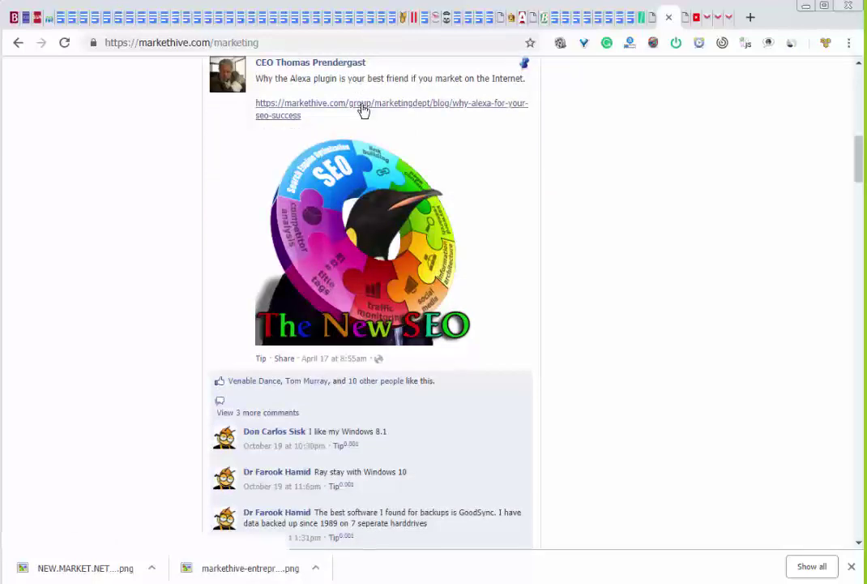
drag(314, 122, 262, 83)
right_click(263, 83)
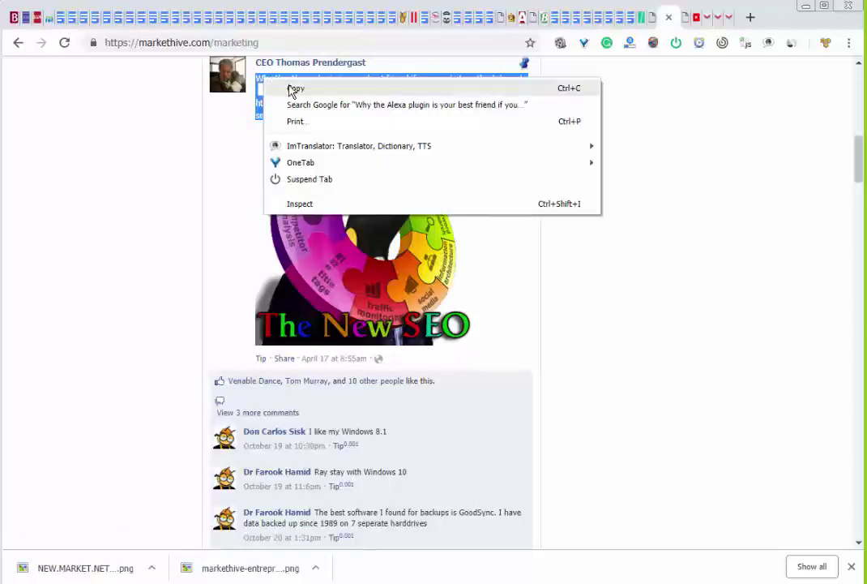
click(291, 88)
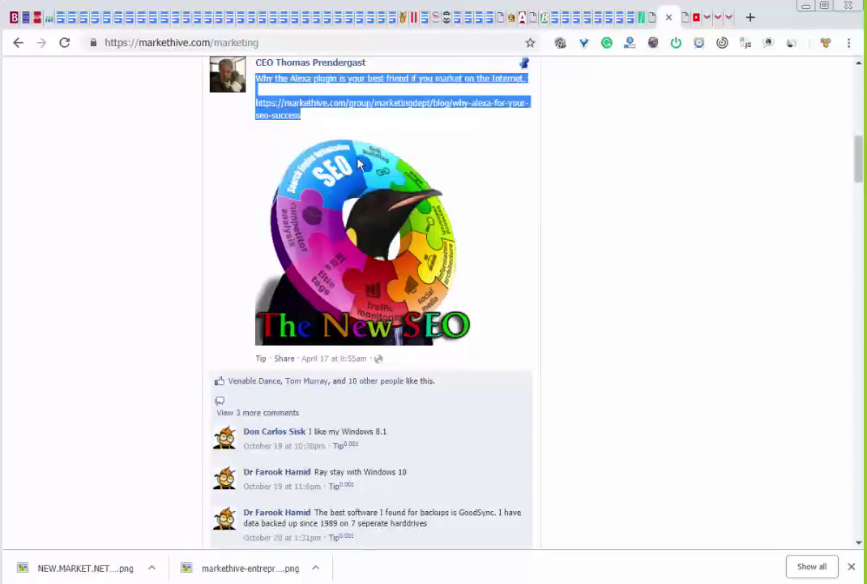
right_click(364, 214)
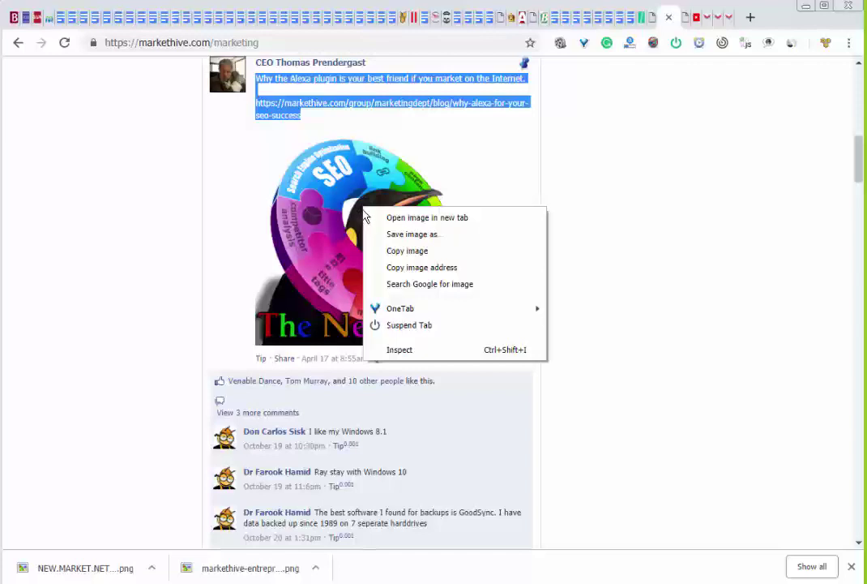
click(446, 236)
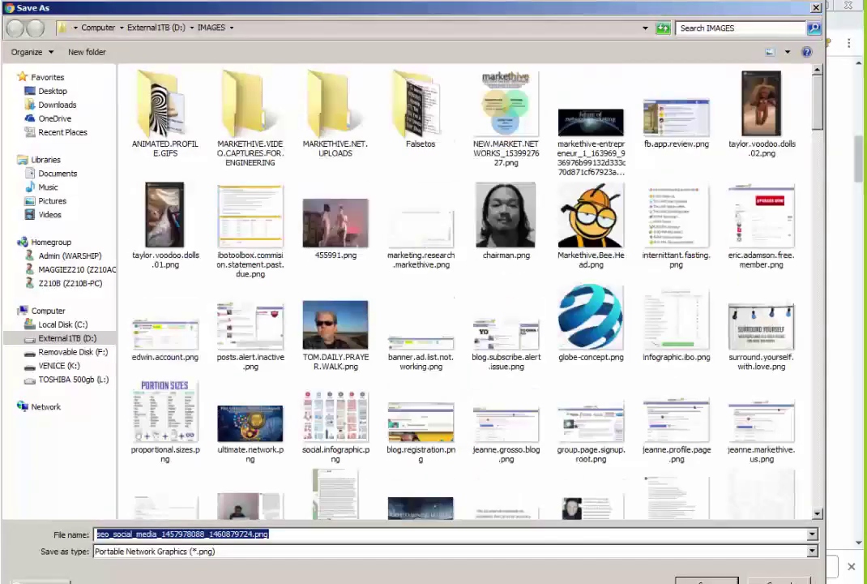
key(Return)
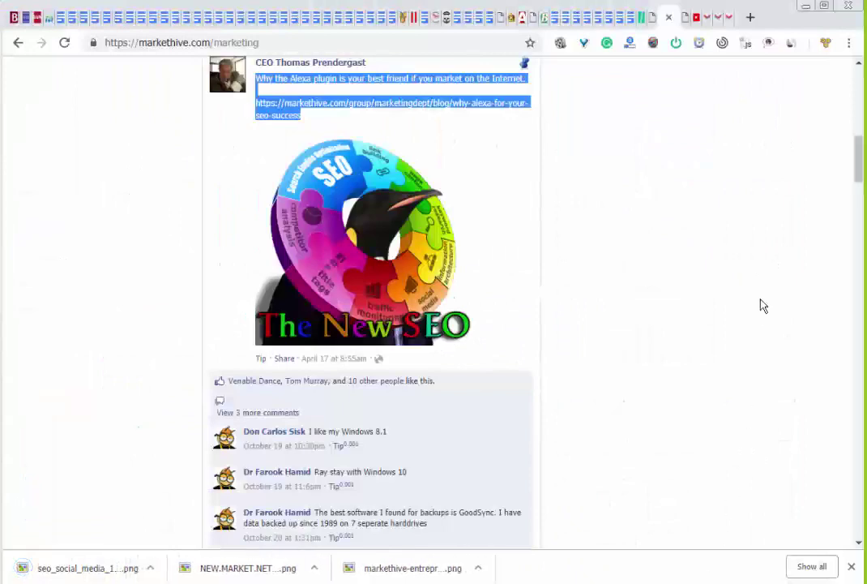
scroll(665, 135, up, 10)
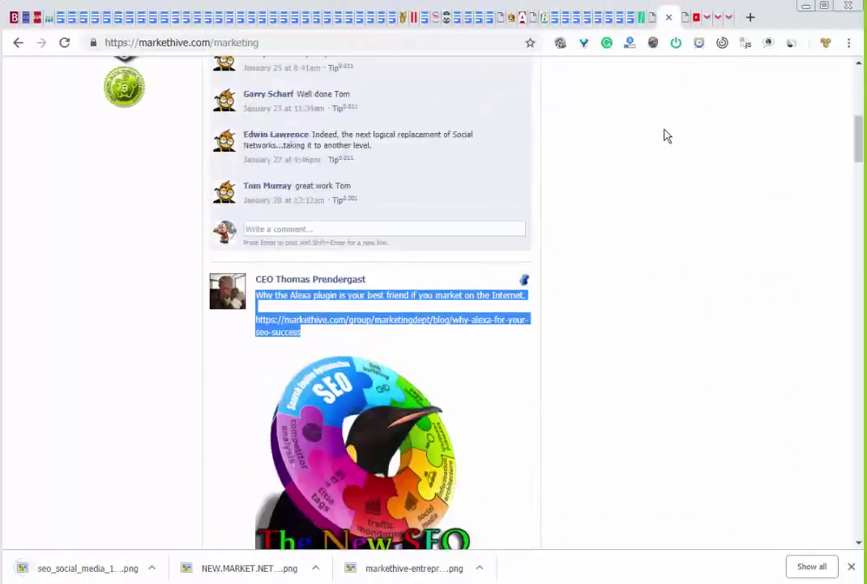
scroll(665, 133, up, 2)
Post the pasted Alexa plugin text and link with The New SEO image on your timeline
click(741, 84)
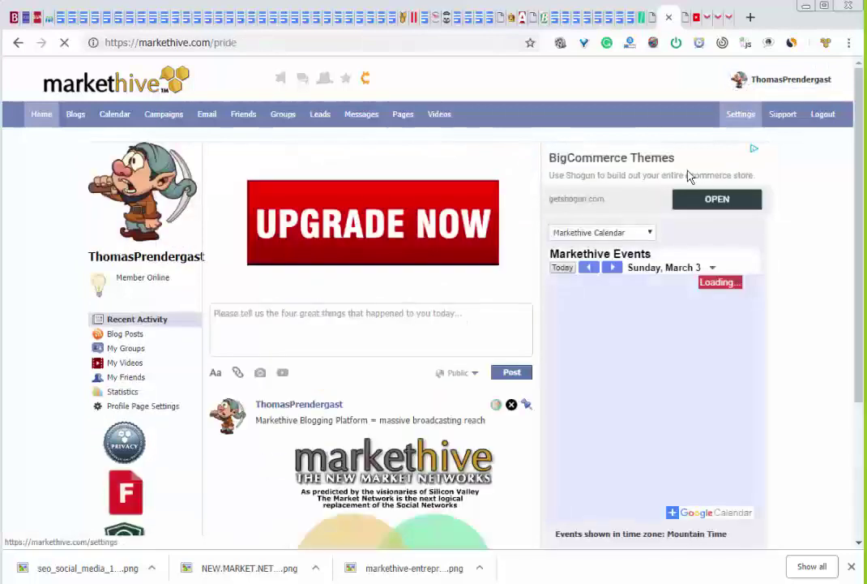
click(330, 320)
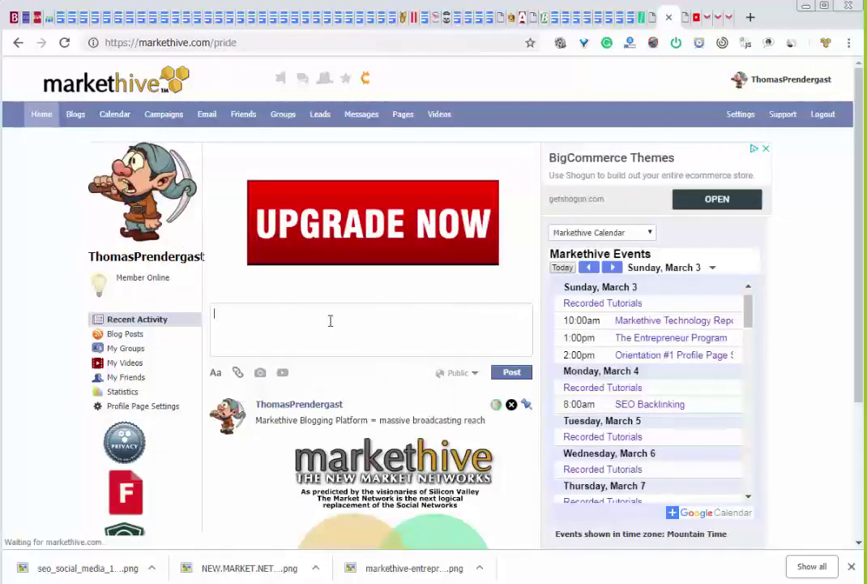
key(ctrl+v)
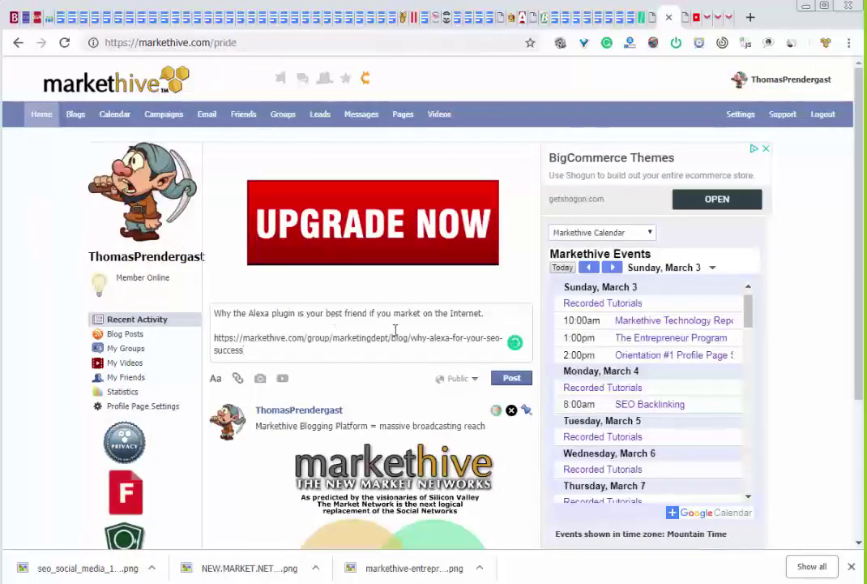
click(260, 380)
scroll(363, 400, down, 2)
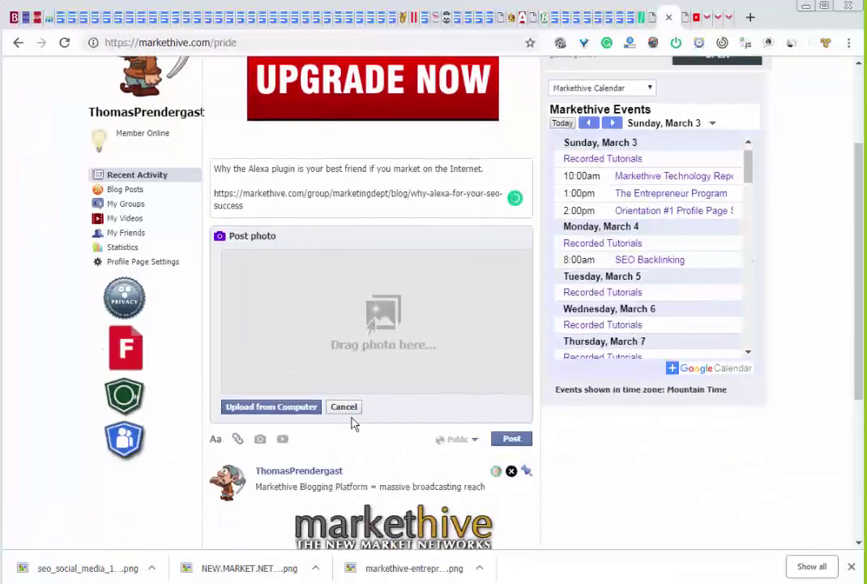
click(299, 410)
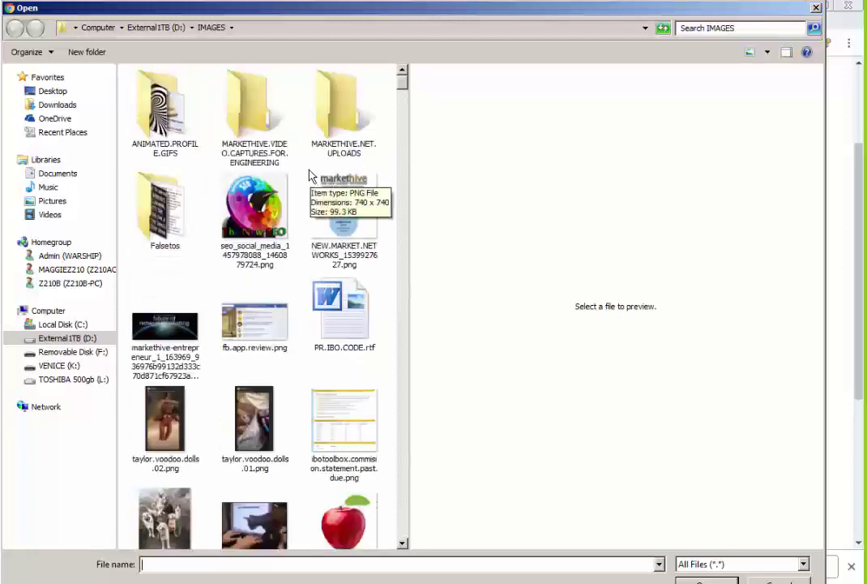
double_click(258, 205)
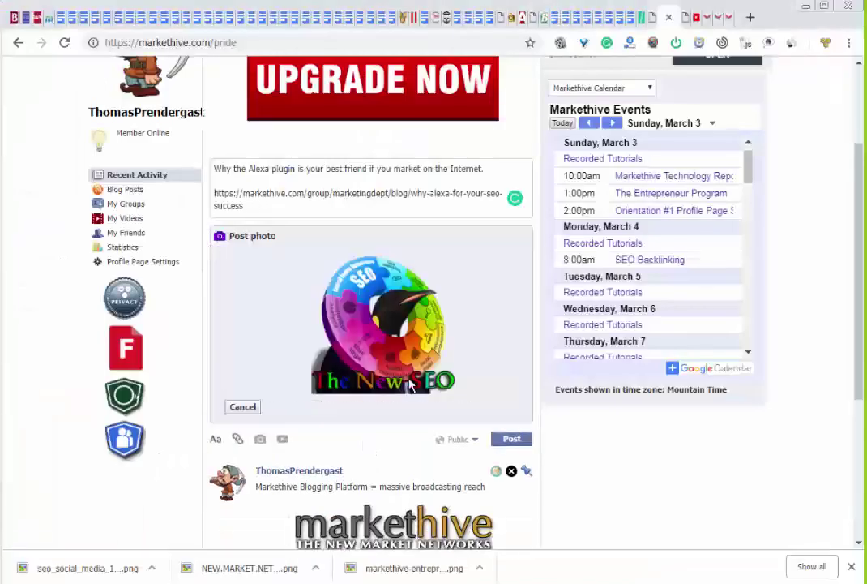
click(518, 443)
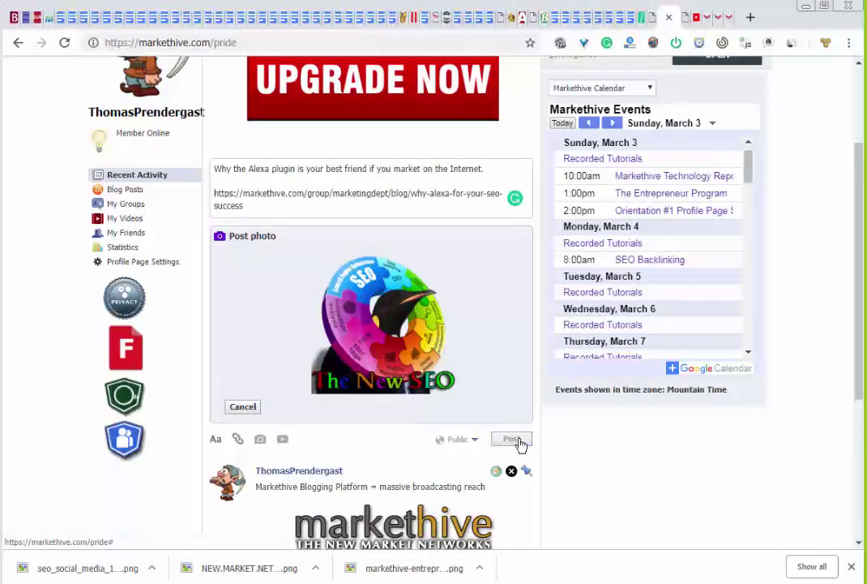
scroll(519, 444, up, 2)
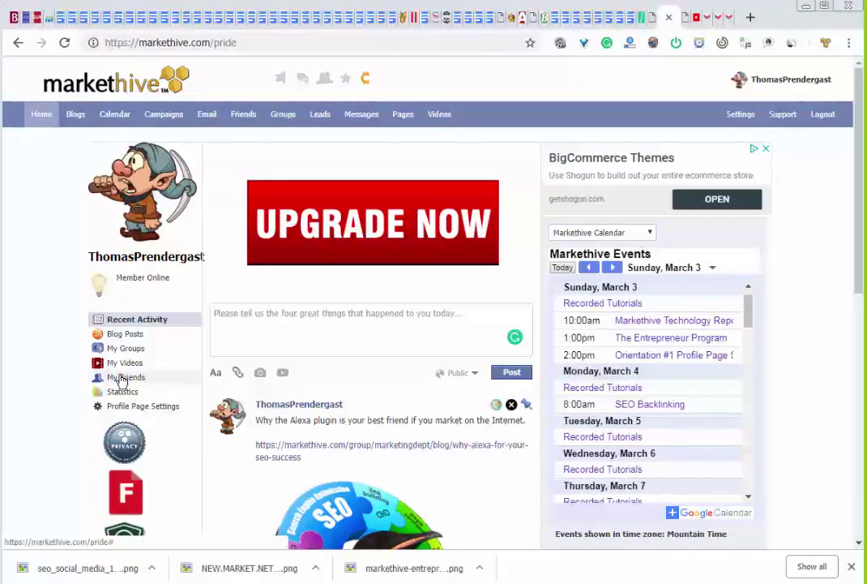
From My Friends, open the third friend's profile and play The Forge Of Excellence video post
click(120, 378)
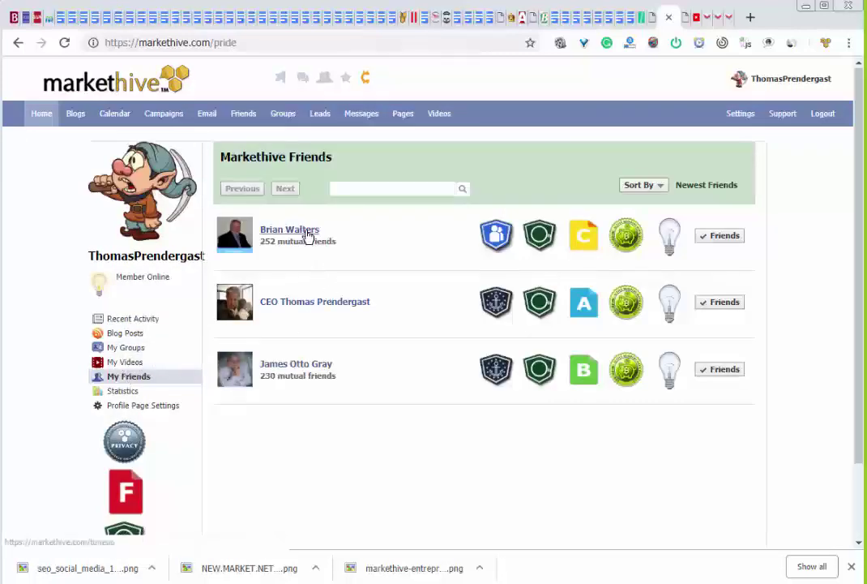
click(303, 365)
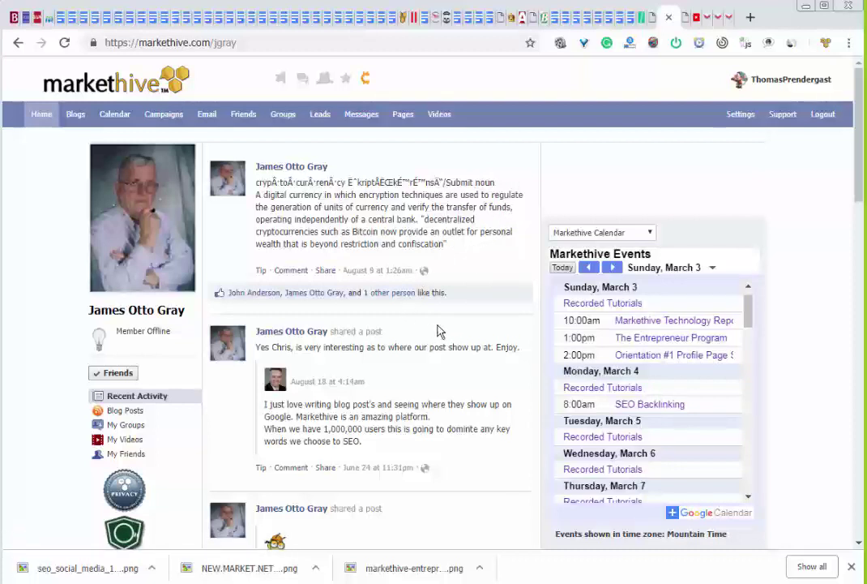
scroll(437, 331, down, 2)
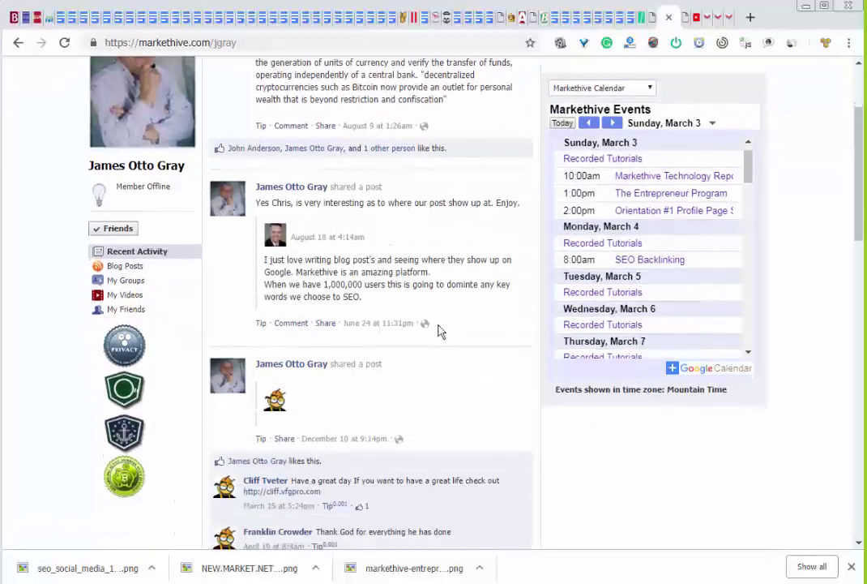
scroll(438, 330, down, 5)
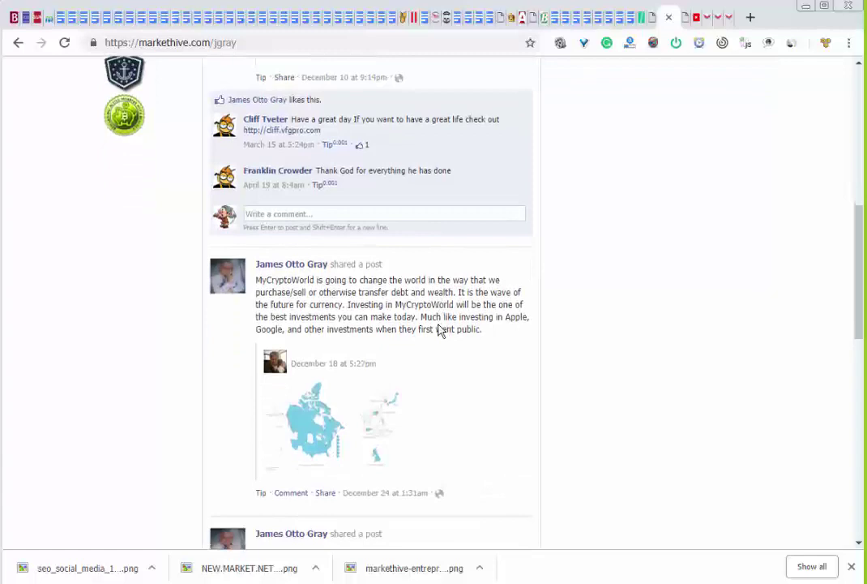
scroll(437, 331, down, 6)
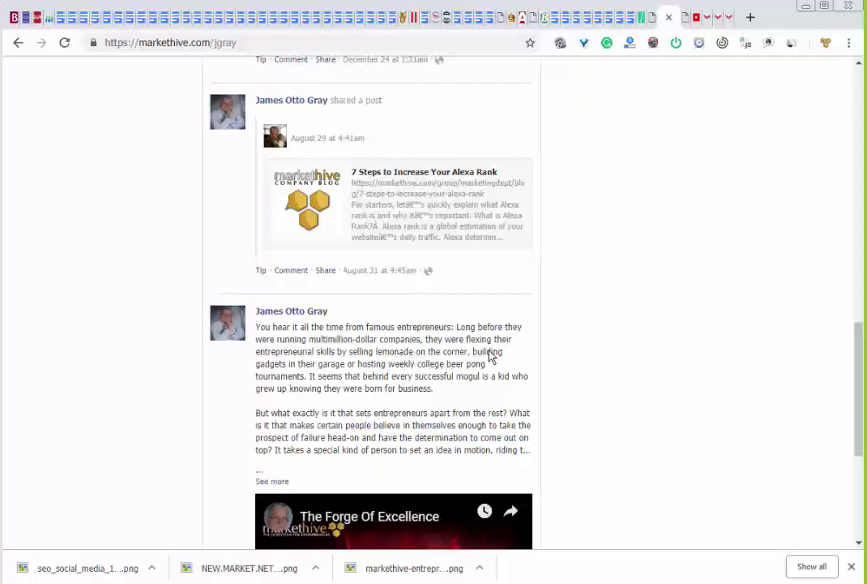
scroll(366, 394, down, 2)
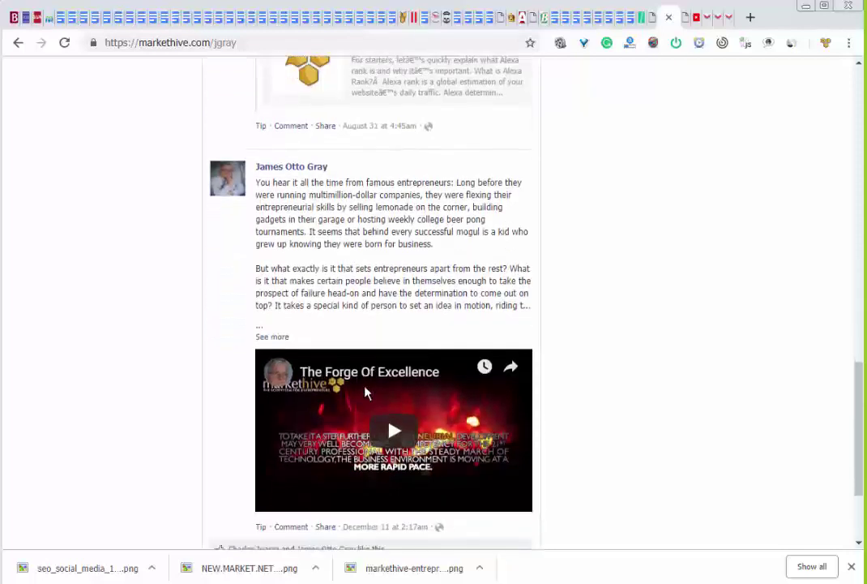
click(394, 432)
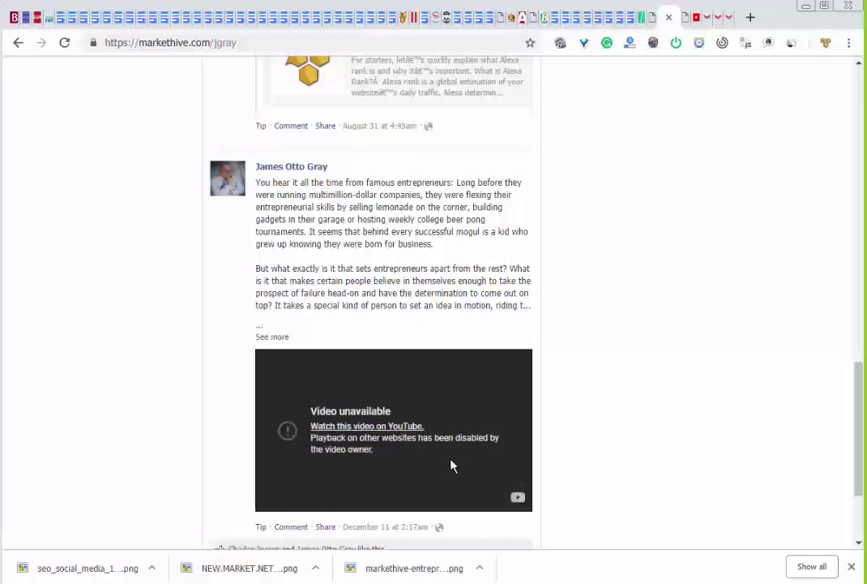
Open the video on YouTube, cut its URL from the address bar, and close that tab
click(399, 432)
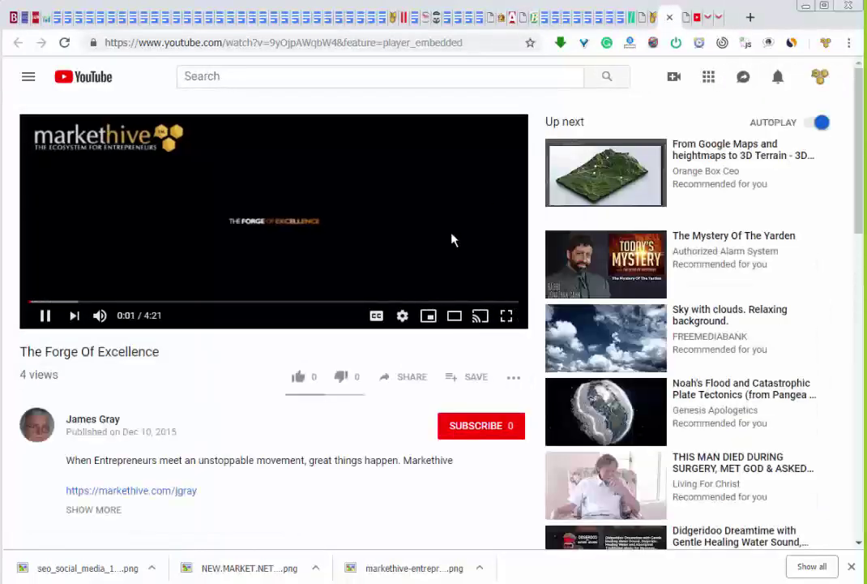
click(448, 43)
right_click(447, 44)
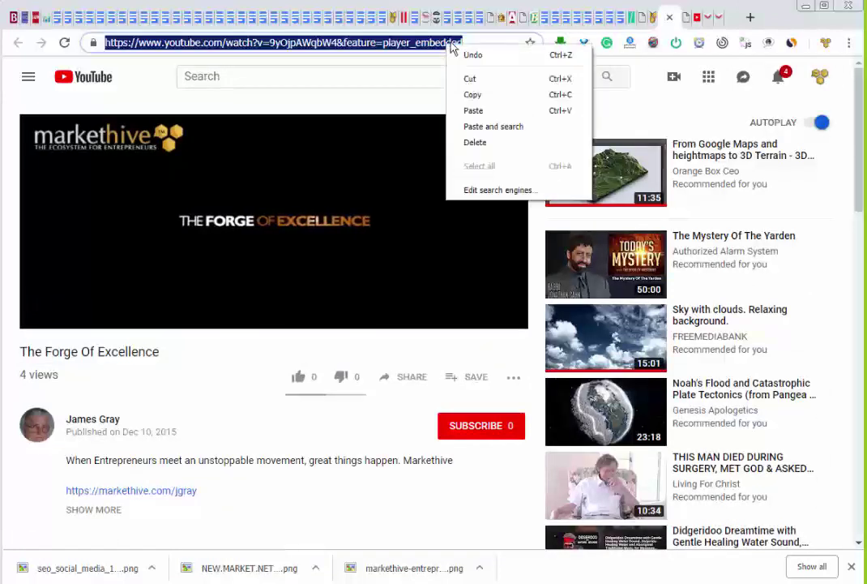
click(470, 78)
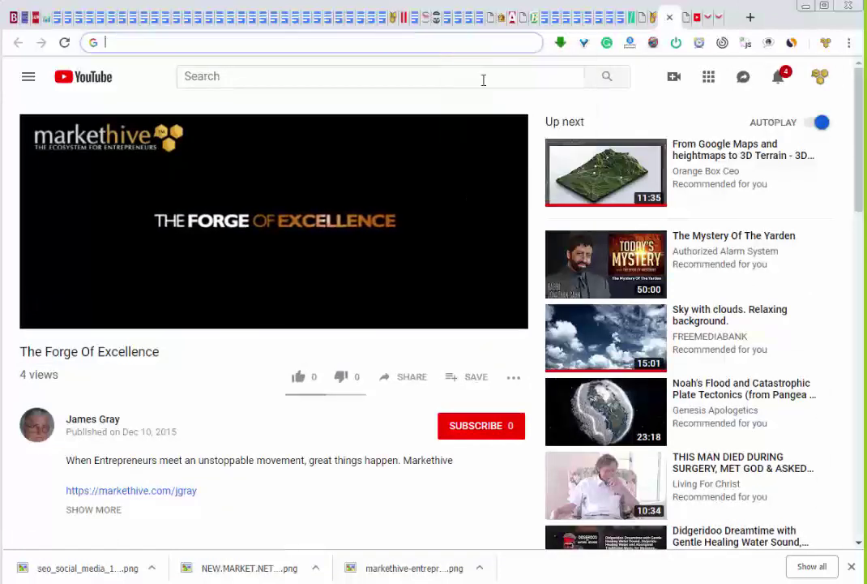
click(669, 17)
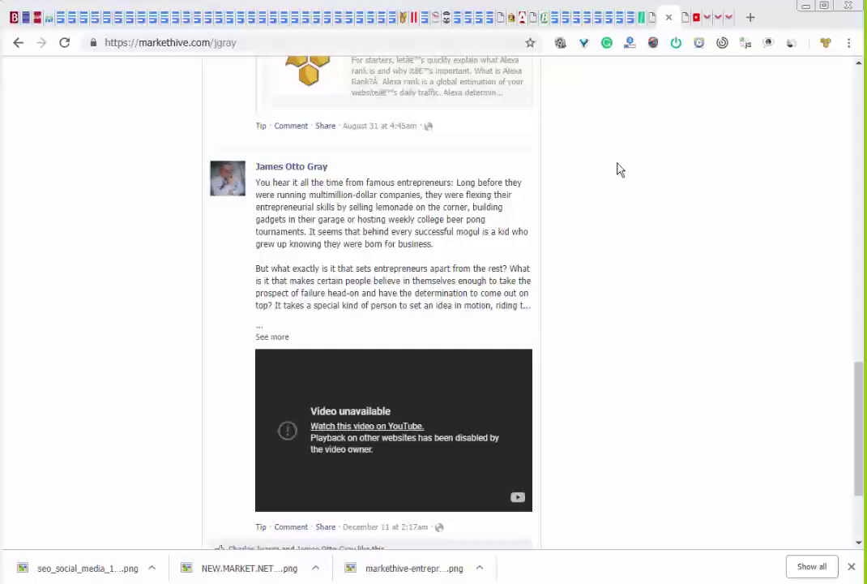
scroll(625, 188, down, 3)
scroll(626, 193, up, 3)
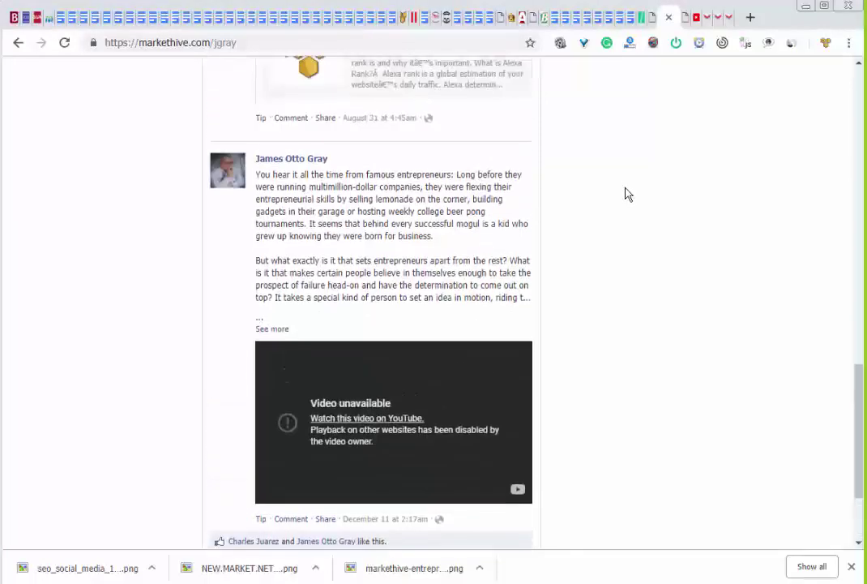
scroll(625, 194, up, 8)
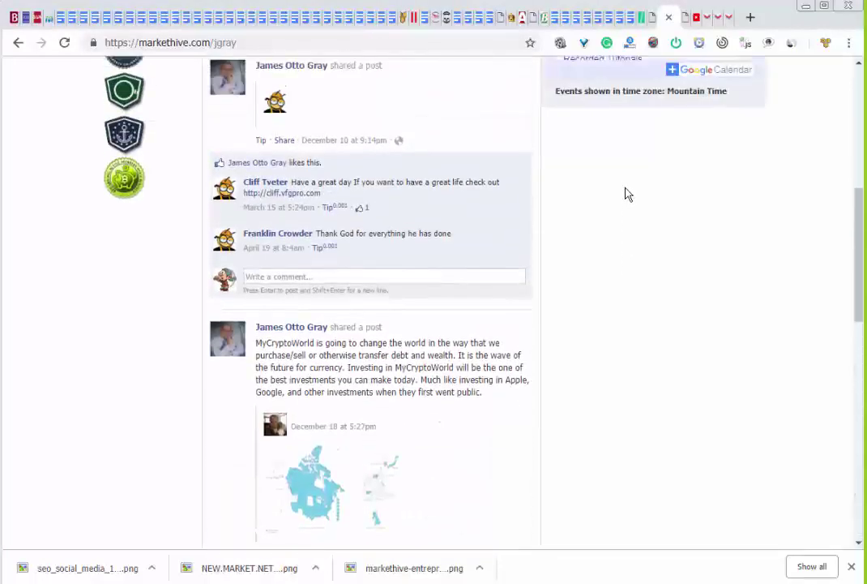
scroll(625, 193, up, 5)
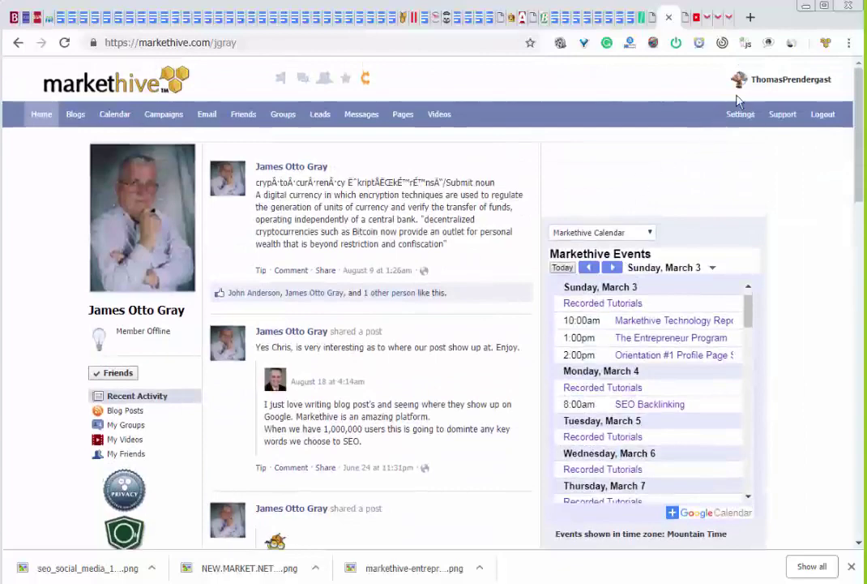
Browse the first friend's posts via My Friends, then return to your own timeline
click(759, 81)
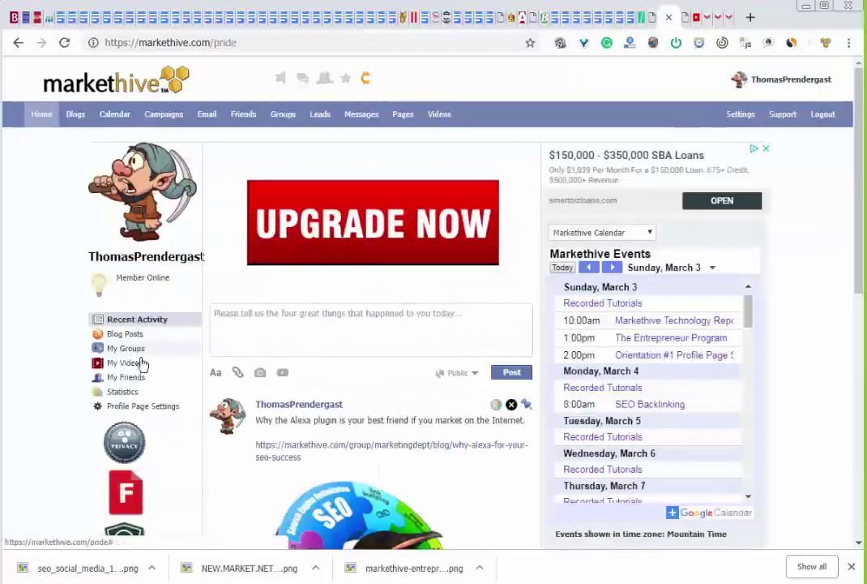
click(126, 377)
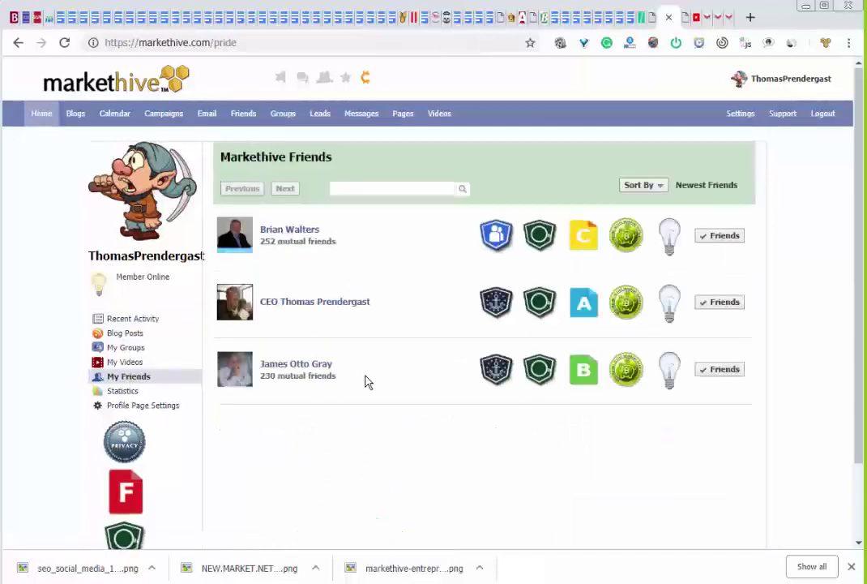
click(306, 229)
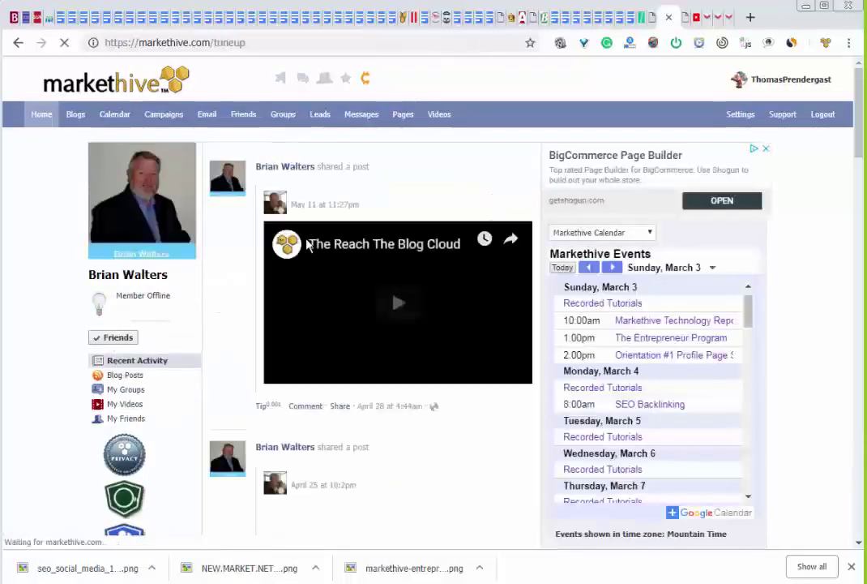
scroll(448, 203, down, 3)
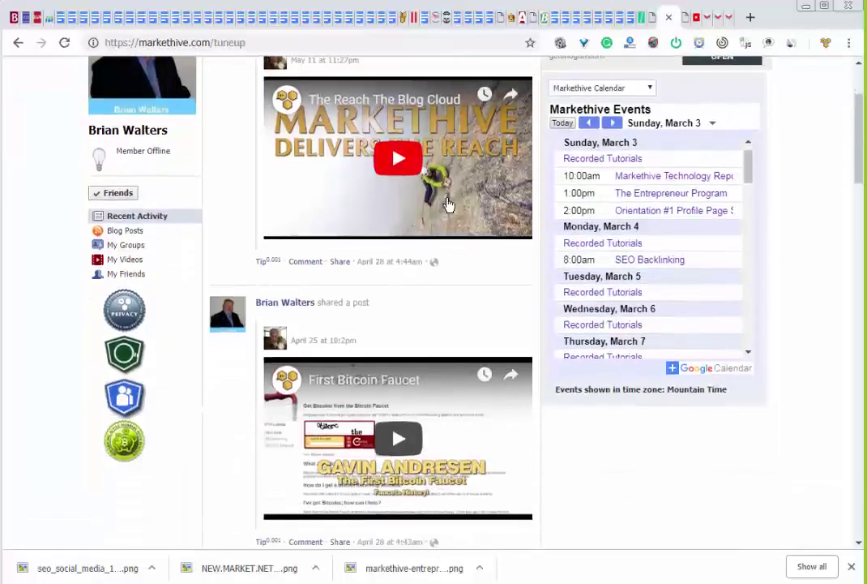
scroll(448, 207, down, 3)
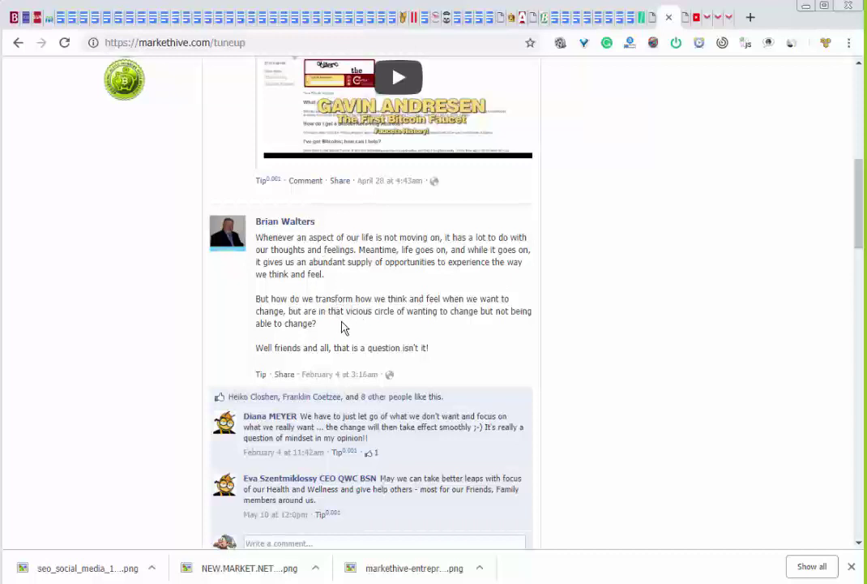
scroll(386, 345, down, 3)
scroll(388, 345, up, 8)
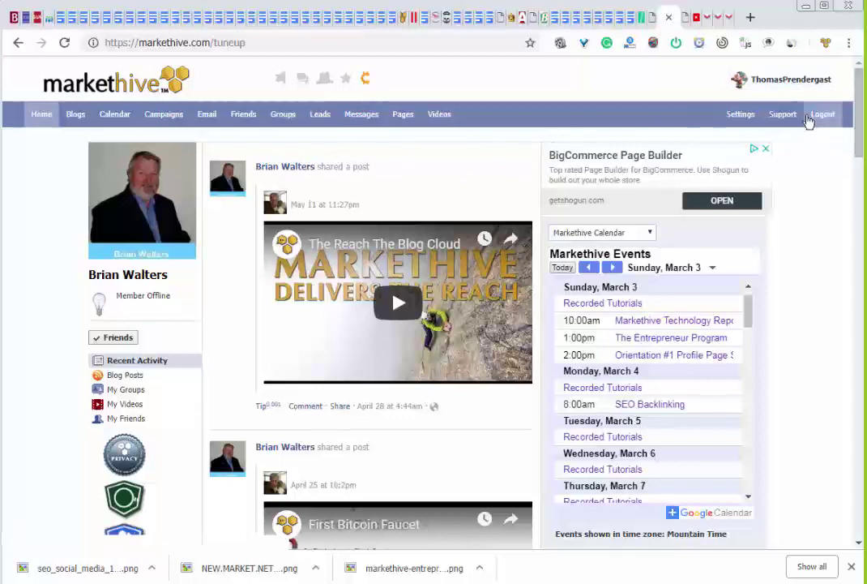
click(791, 83)
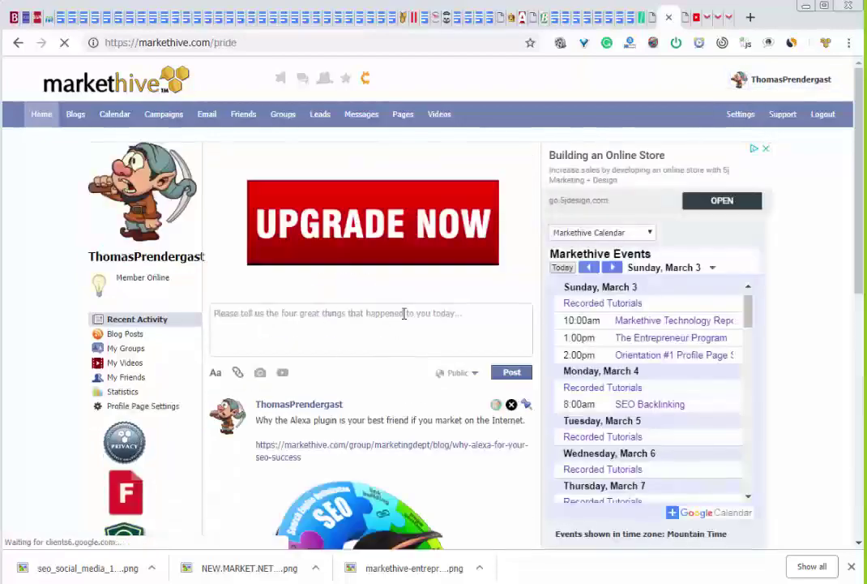
scroll(426, 387, down, 6)
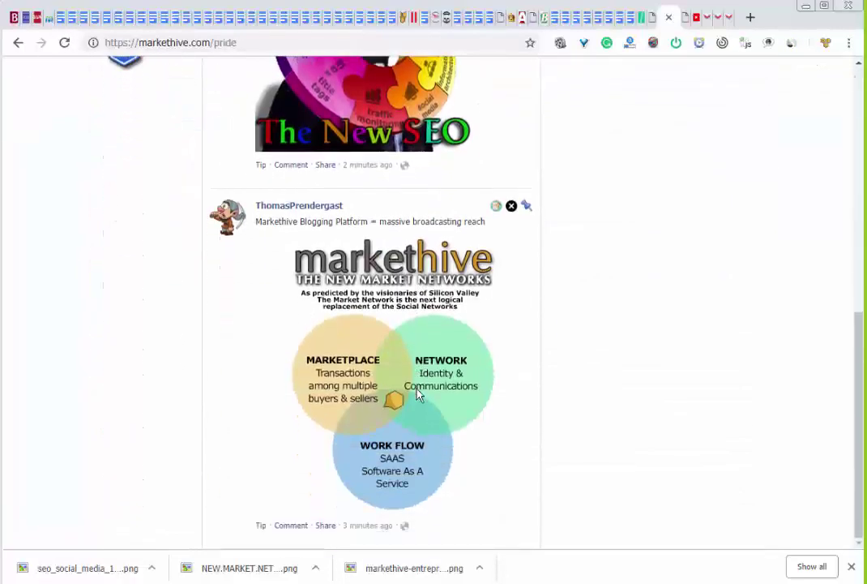
scroll(417, 391, up, 7)
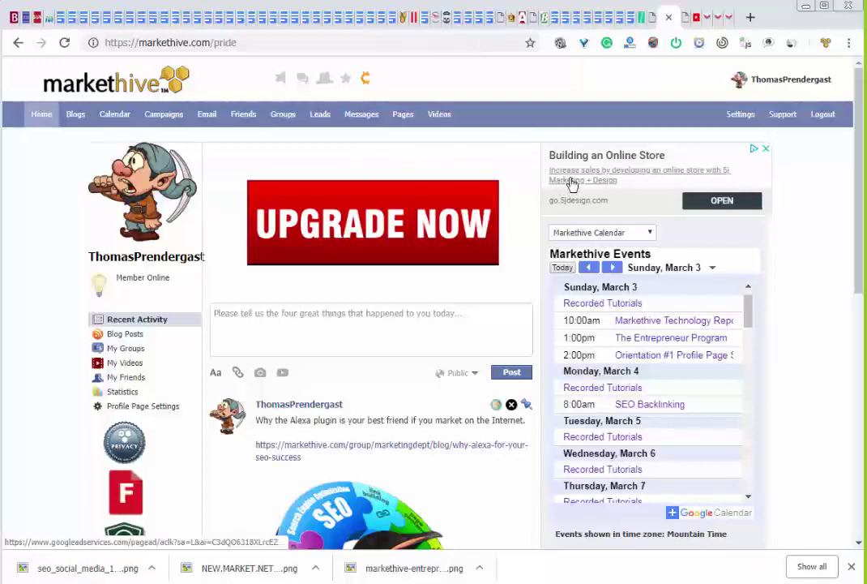
Open All Groups, check the sort options unchanged, and search groups for 'markethive'
click(281, 118)
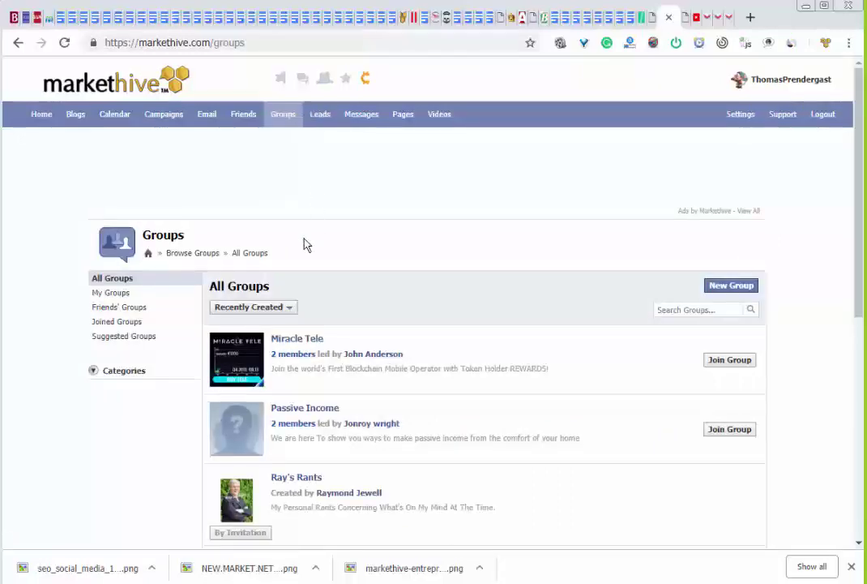
click(251, 306)
click(458, 286)
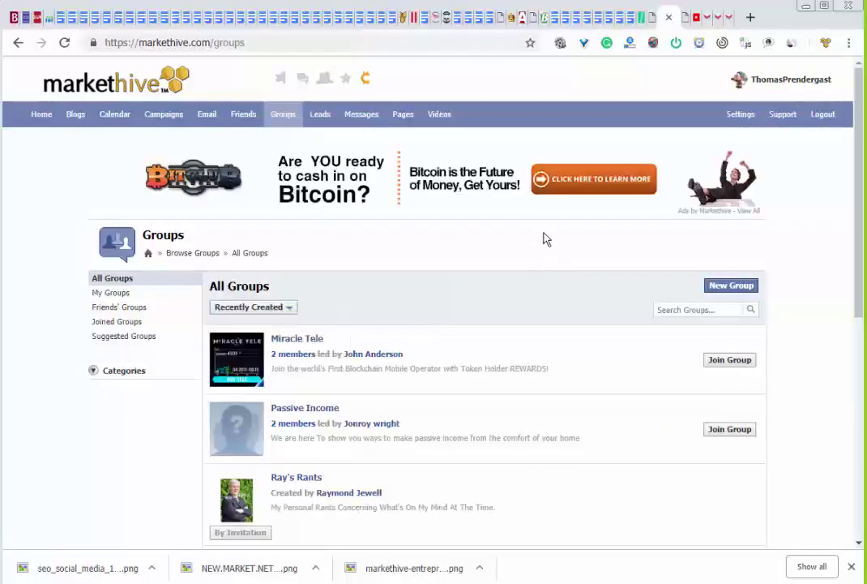
scroll(531, 260, down, 4)
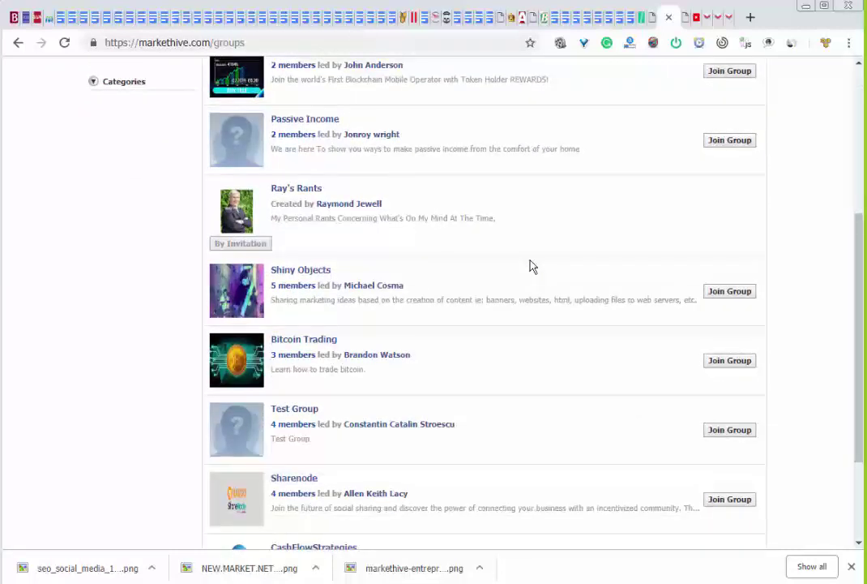
scroll(532, 267, down, 3)
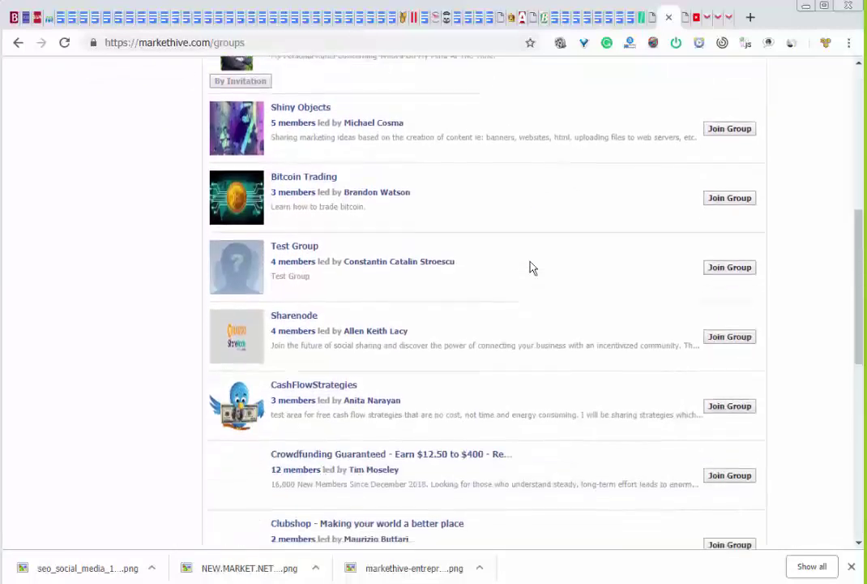
scroll(532, 268, down, 2)
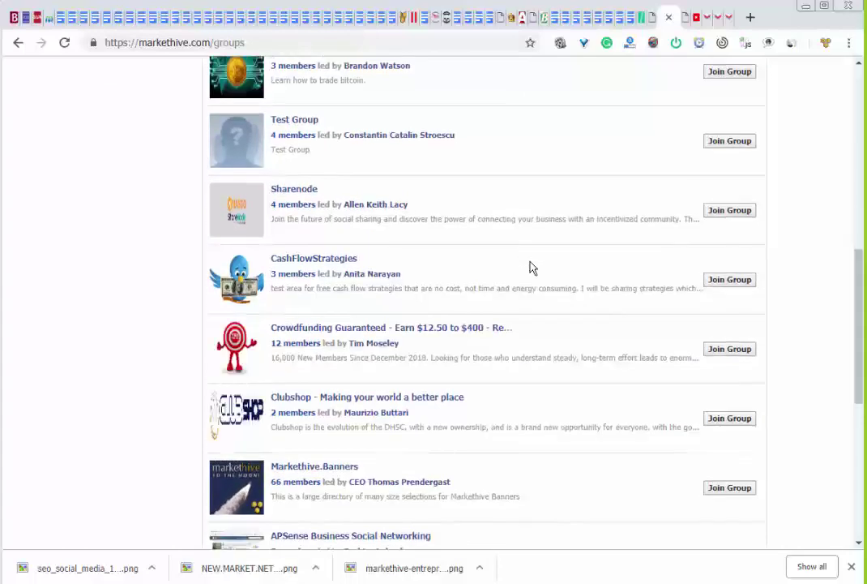
scroll(530, 267, up, 5)
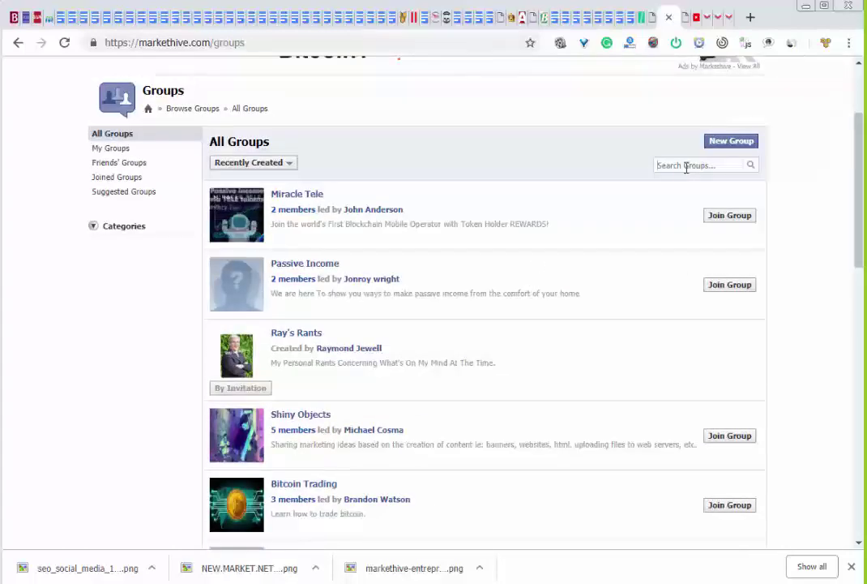
text(arkethive)
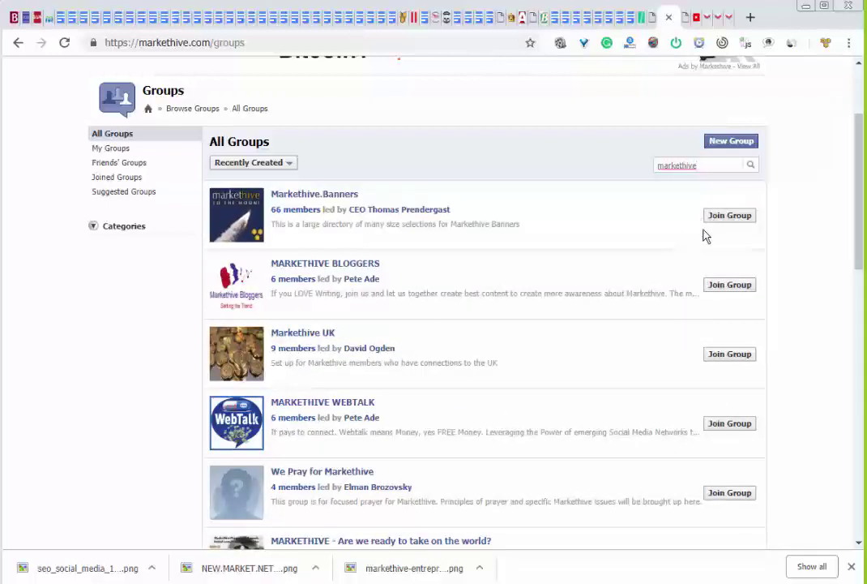
Join the Markethive.Banners group and show its member list
click(334, 199)
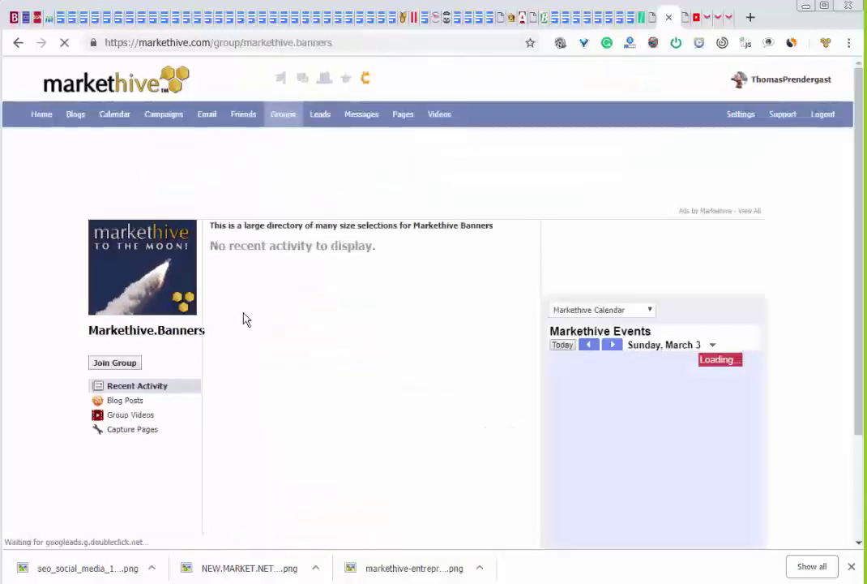
click(134, 361)
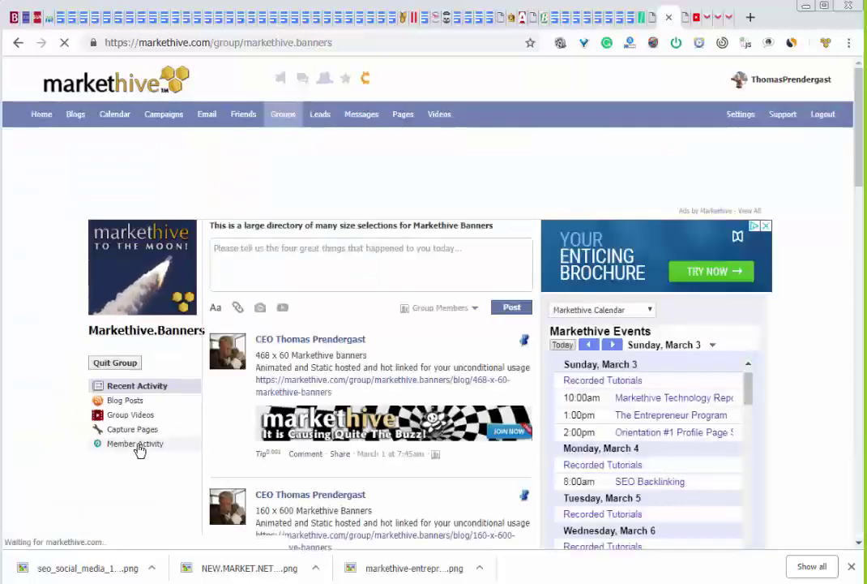
click(140, 447)
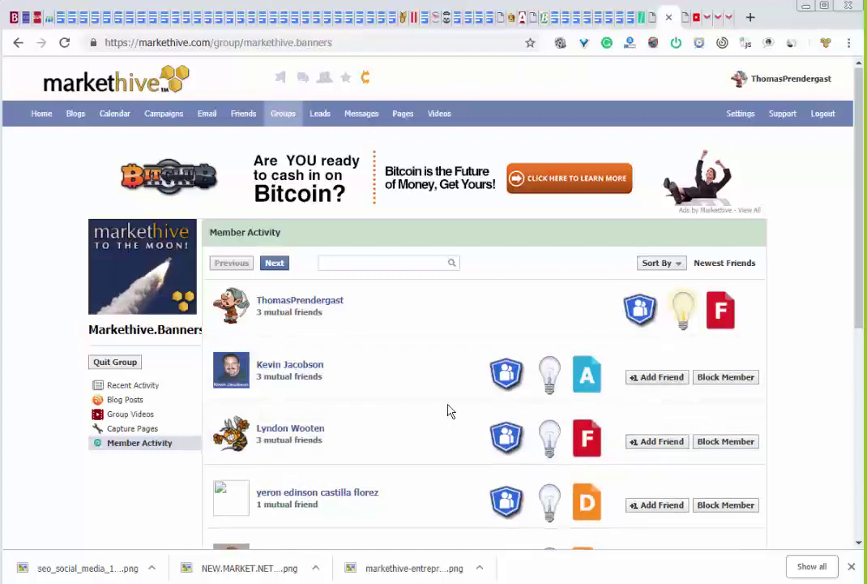
Send friend requests to eight first-page members, then move to the next member page
click(662, 377)
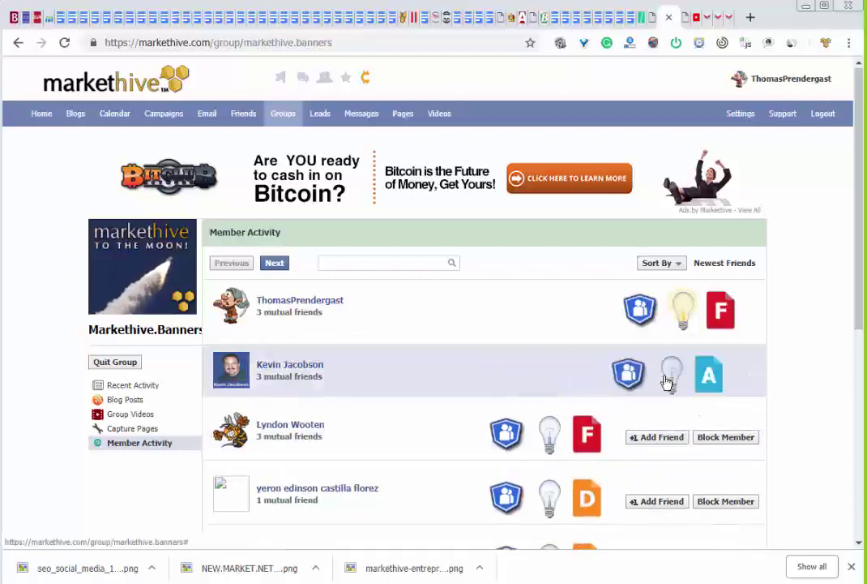
scroll(527, 377, down, 3)
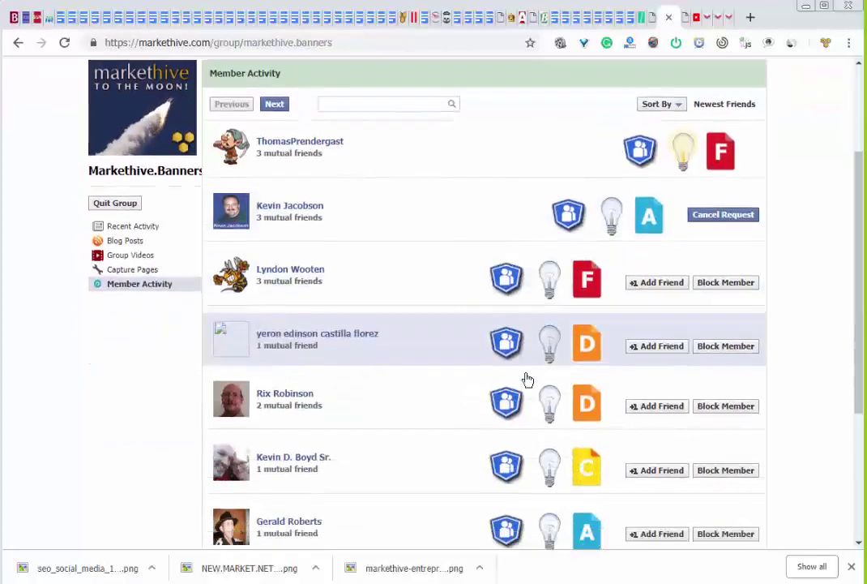
click(663, 225)
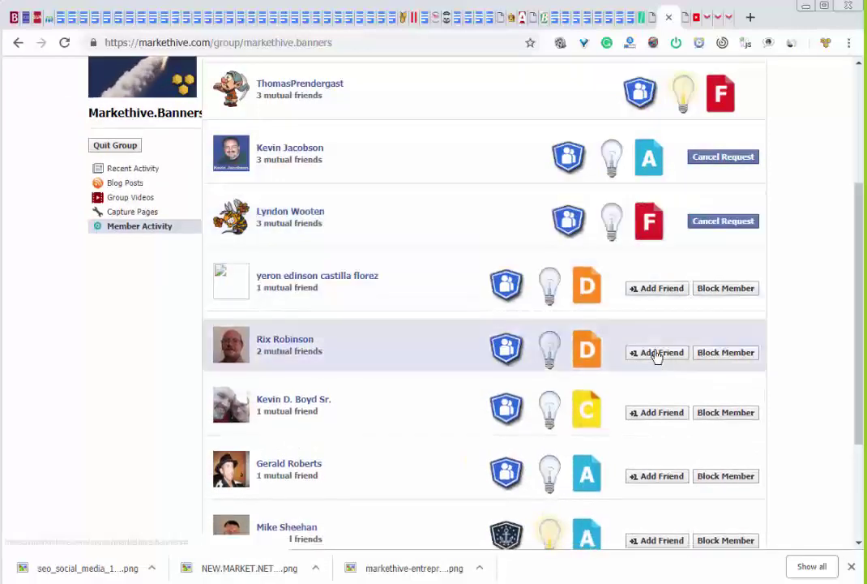
click(659, 353)
click(657, 415)
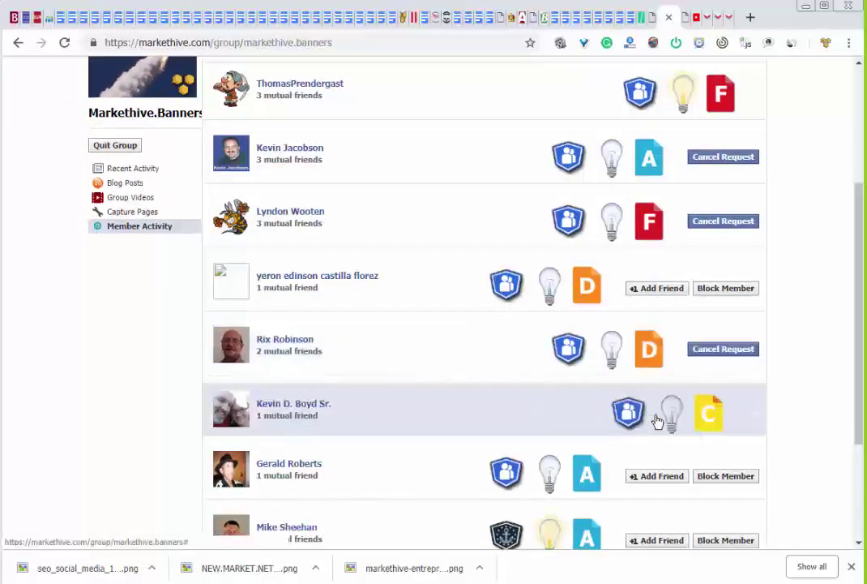
click(661, 482)
scroll(561, 424, down, 3)
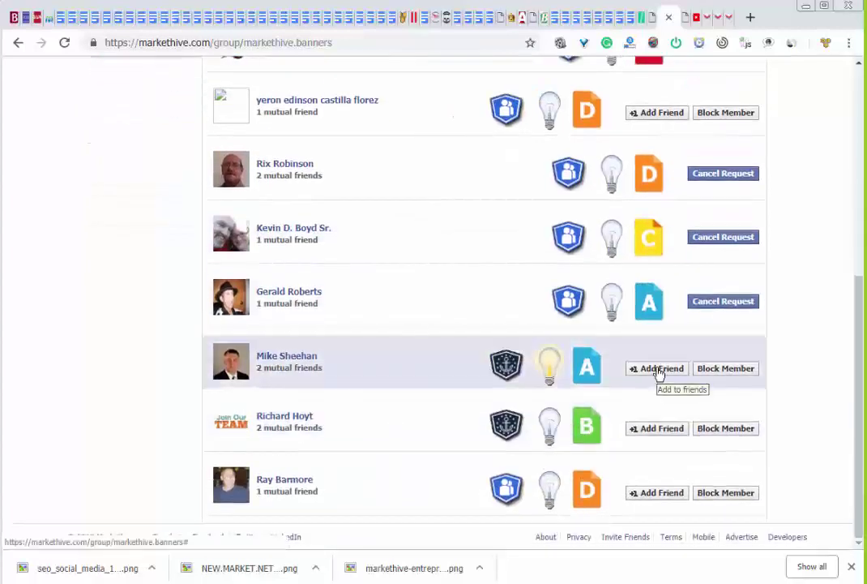
click(659, 371)
click(665, 430)
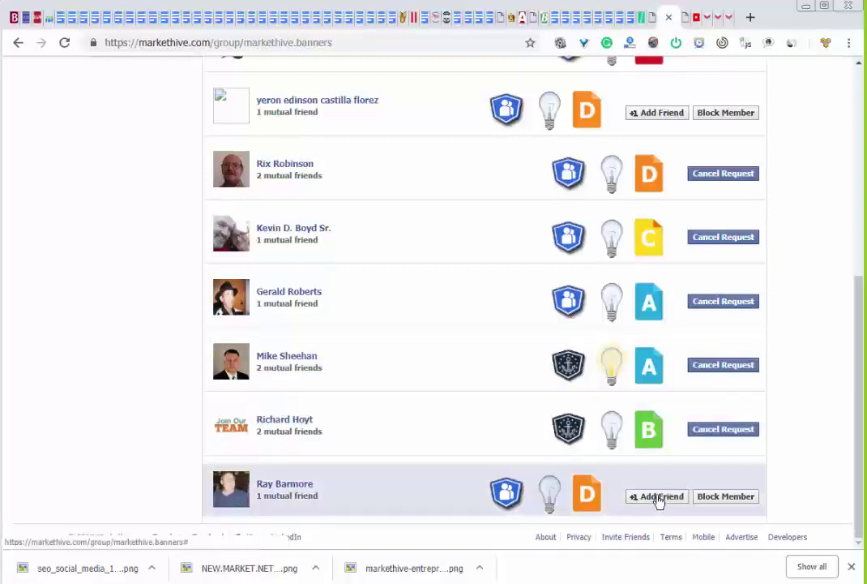
click(659, 497)
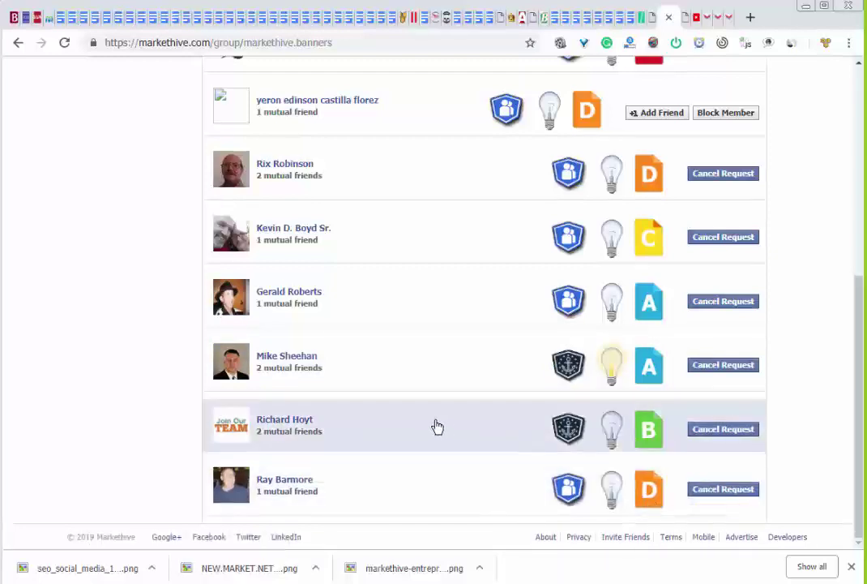
scroll(437, 427, up, 4)
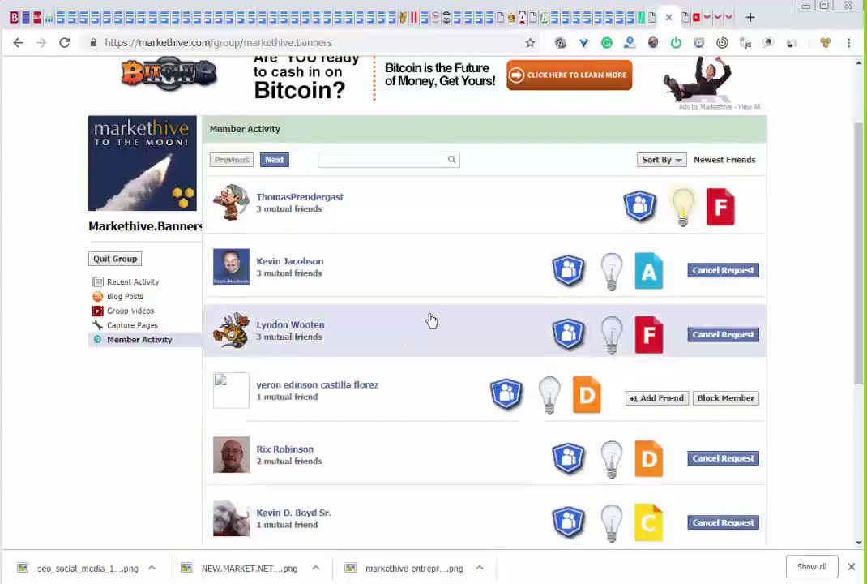
click(274, 160)
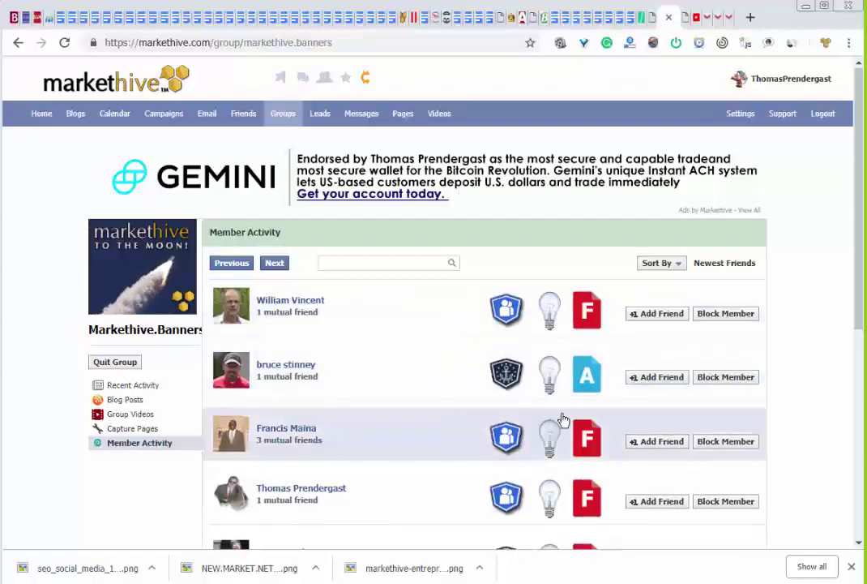
Send friend requests to five members on the second member page
click(648, 377)
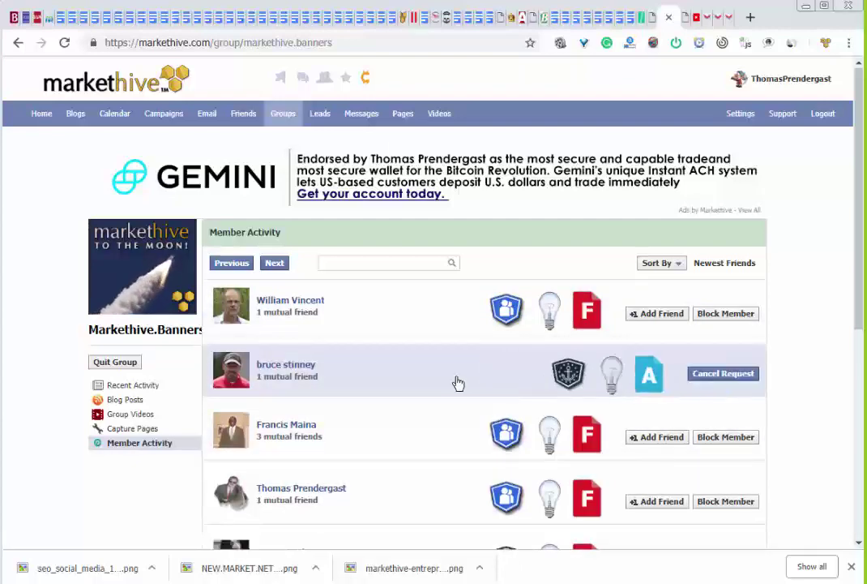
scroll(455, 381, down, 4)
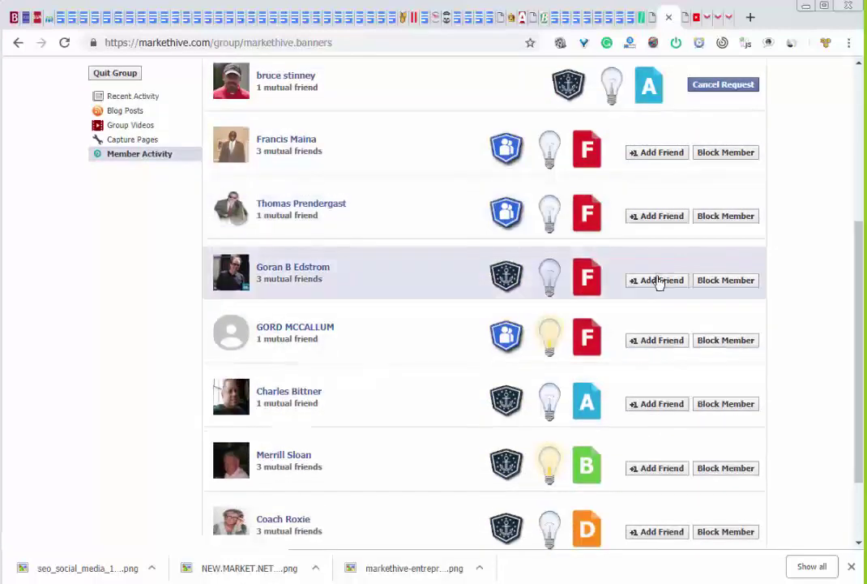
click(656, 281)
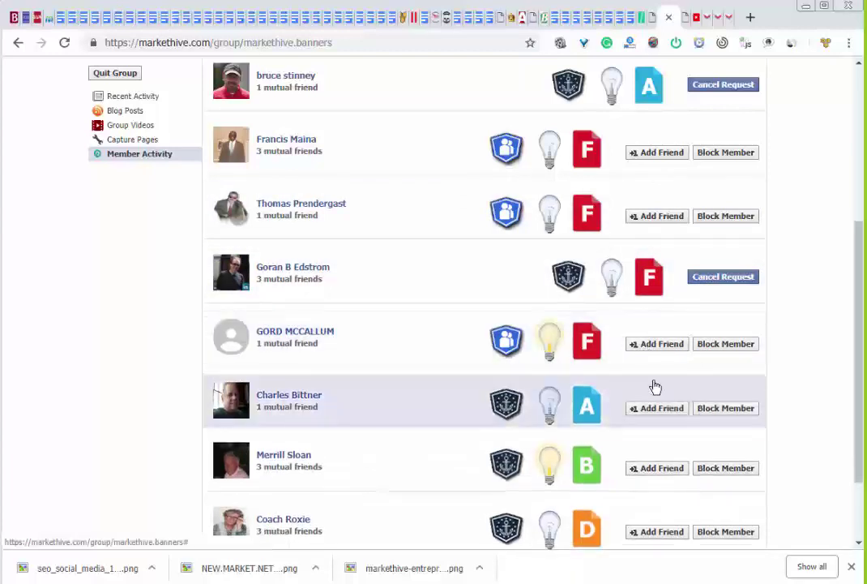
click(657, 407)
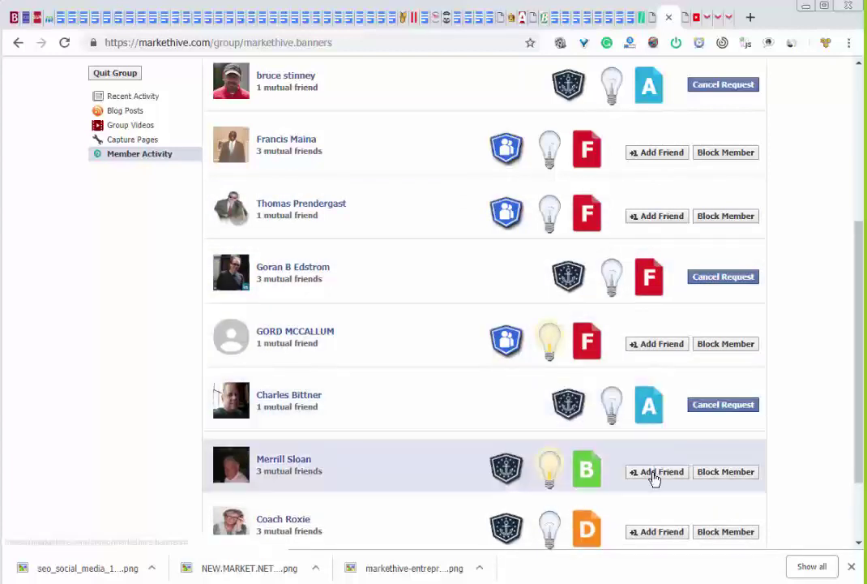
click(656, 468)
scroll(475, 387, down, 3)
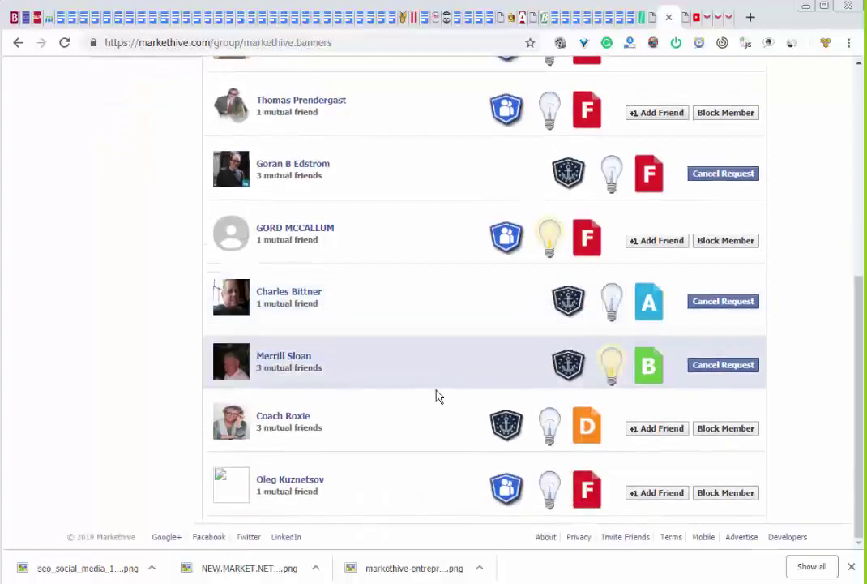
click(657, 433)
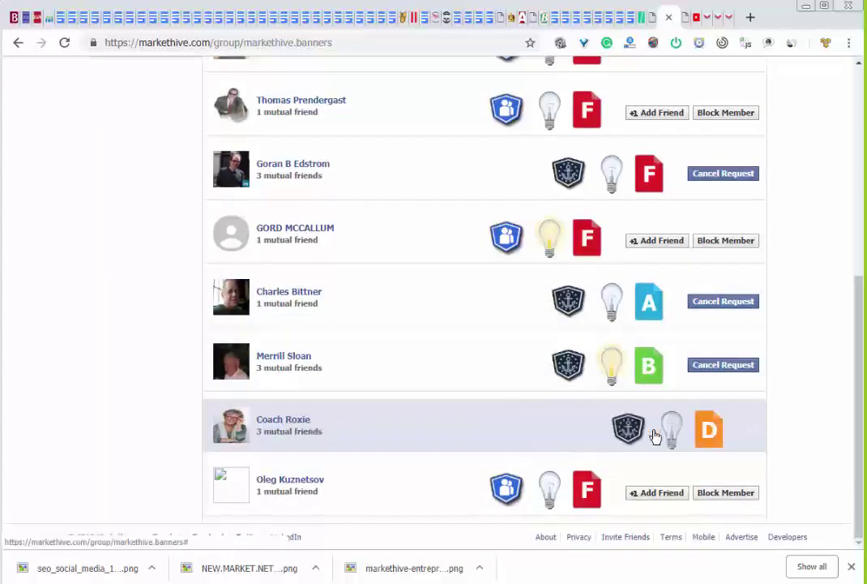
scroll(590, 427, up, 5)
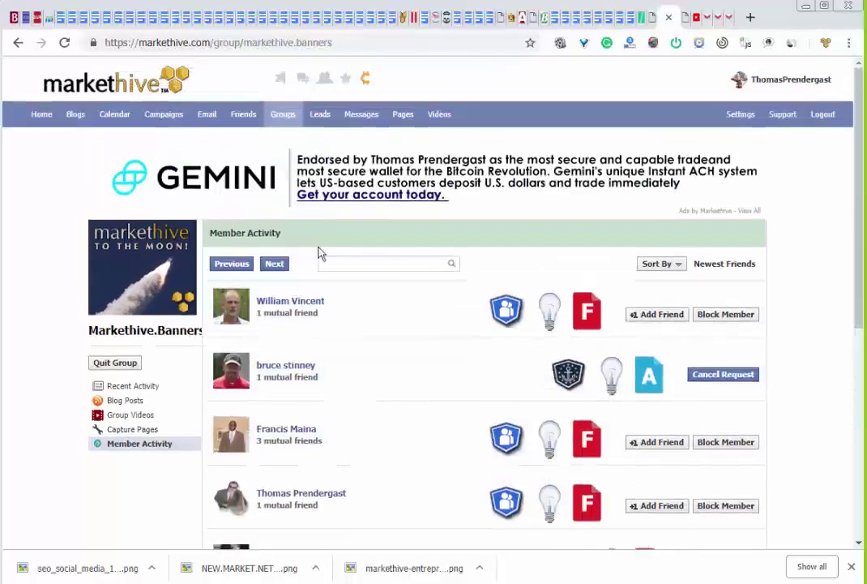
Go to the third member page and send friend requests to three more members
click(279, 267)
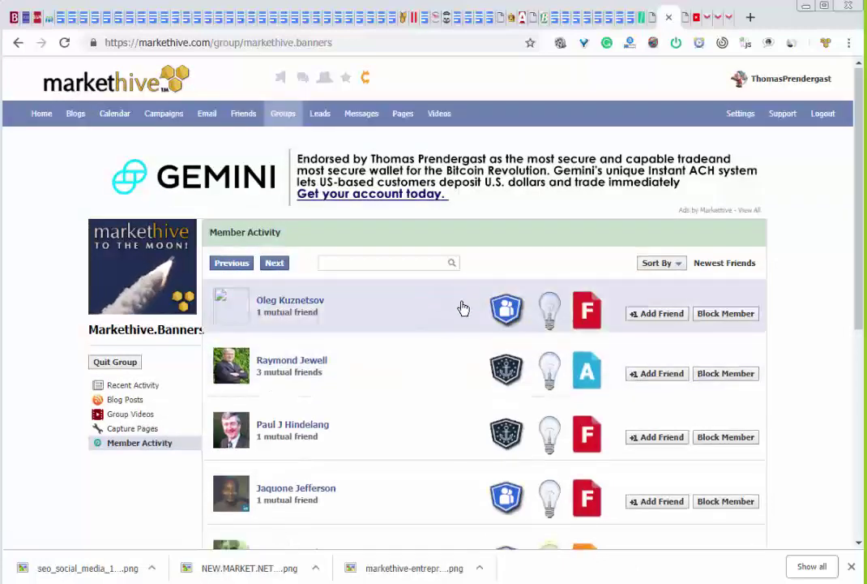
click(657, 380)
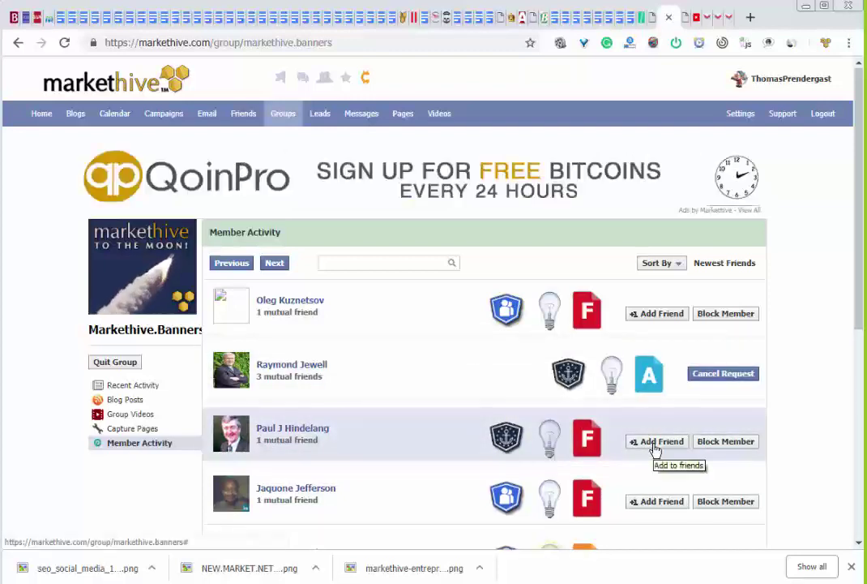
click(657, 444)
scroll(655, 451, down, 4)
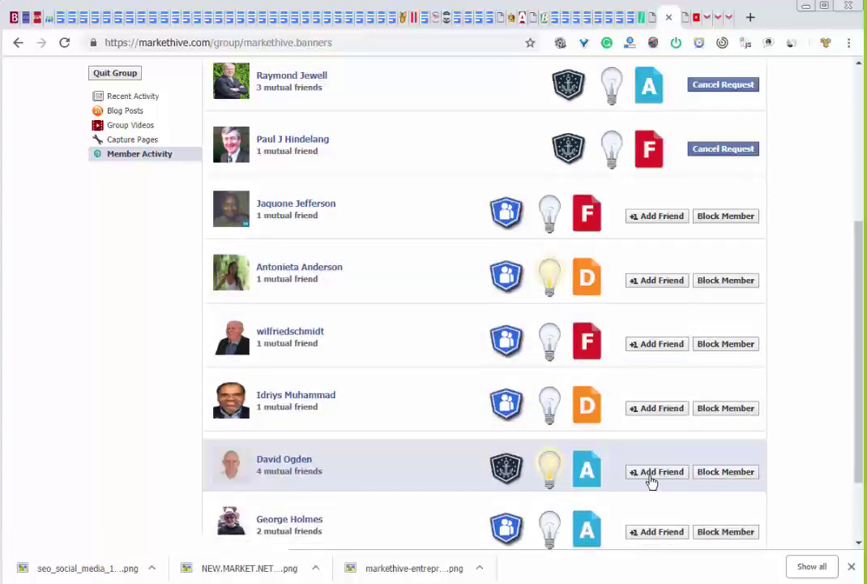
click(650, 474)
scroll(465, 367, down, 2)
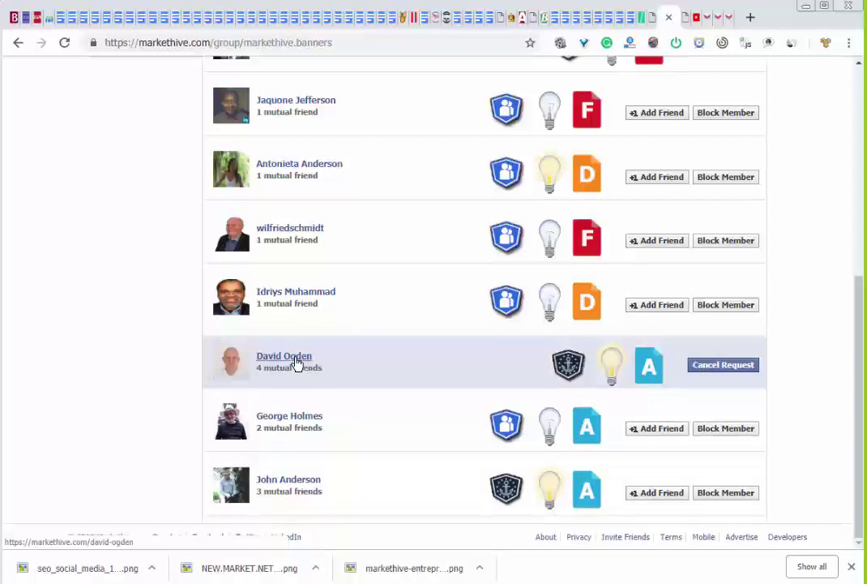
From the requested member's profile, save the Welcome To Markethive image as markethive_1548433311.png in IMAGES on External1TB (D:)
click(296, 362)
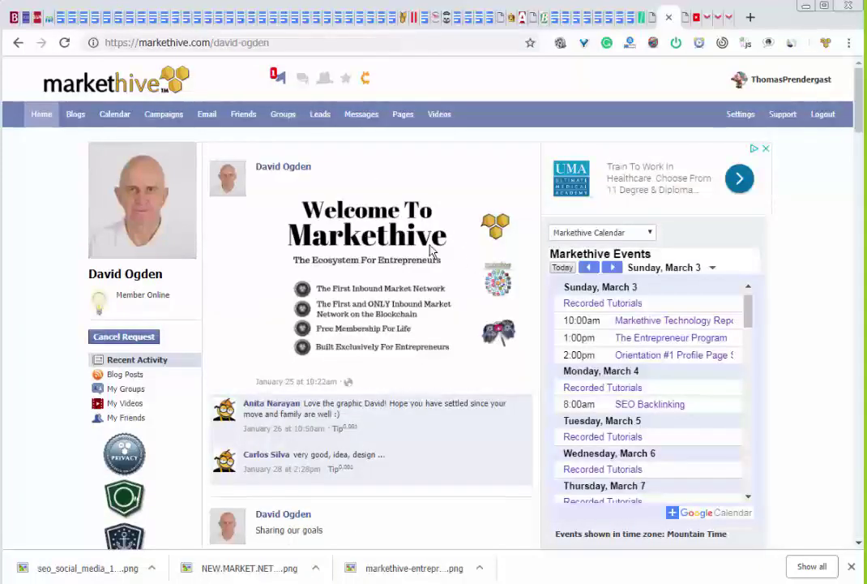
right_click(370, 265)
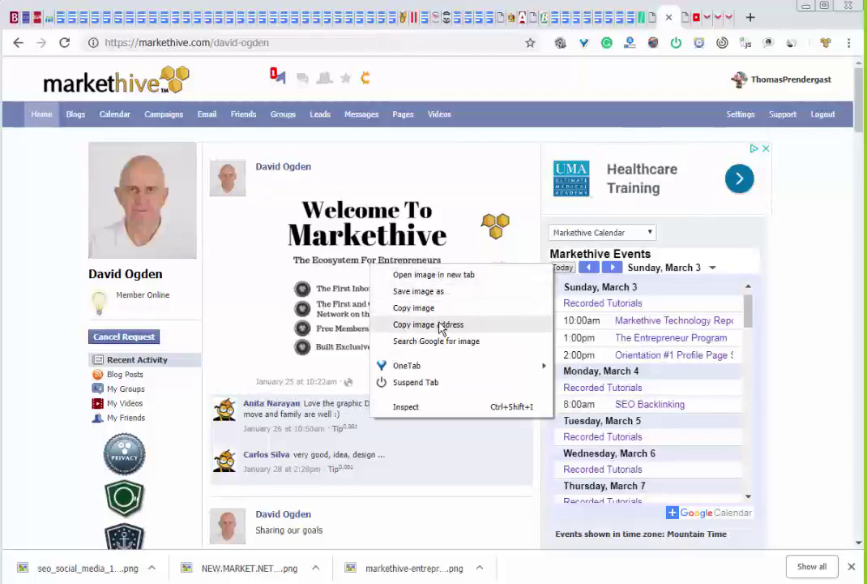
click(438, 293)
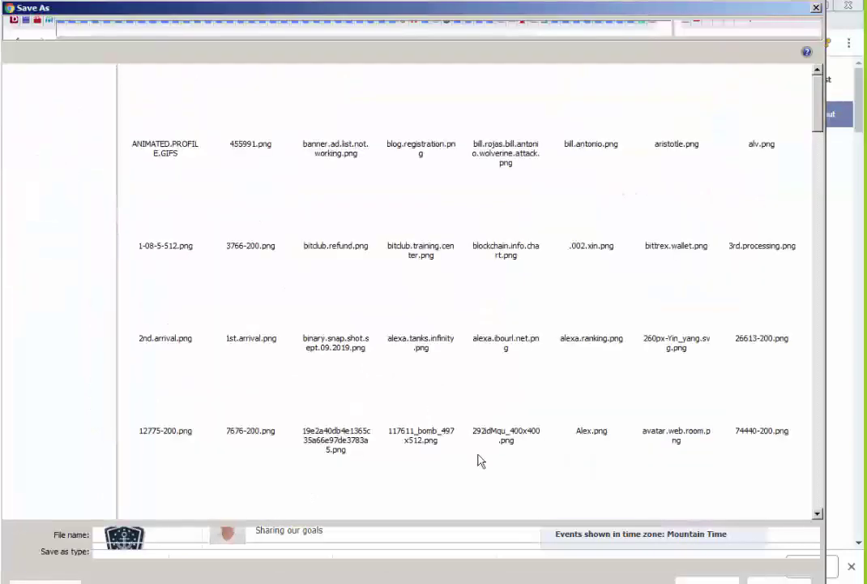
click(702, 581)
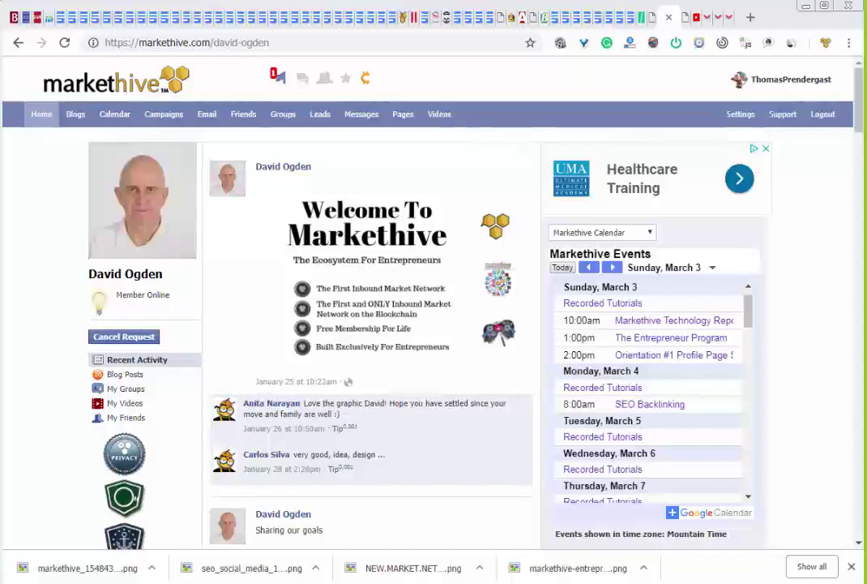
key(super+e)
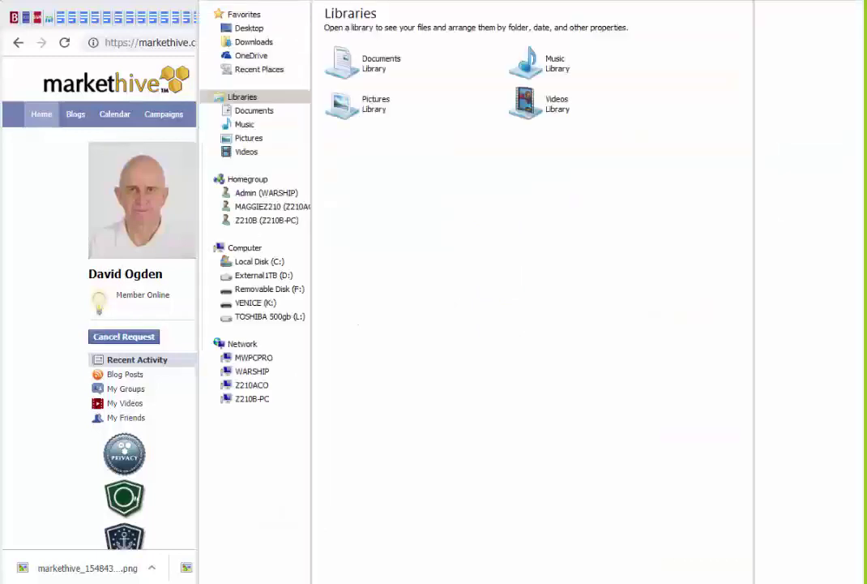
key(alt+F4)
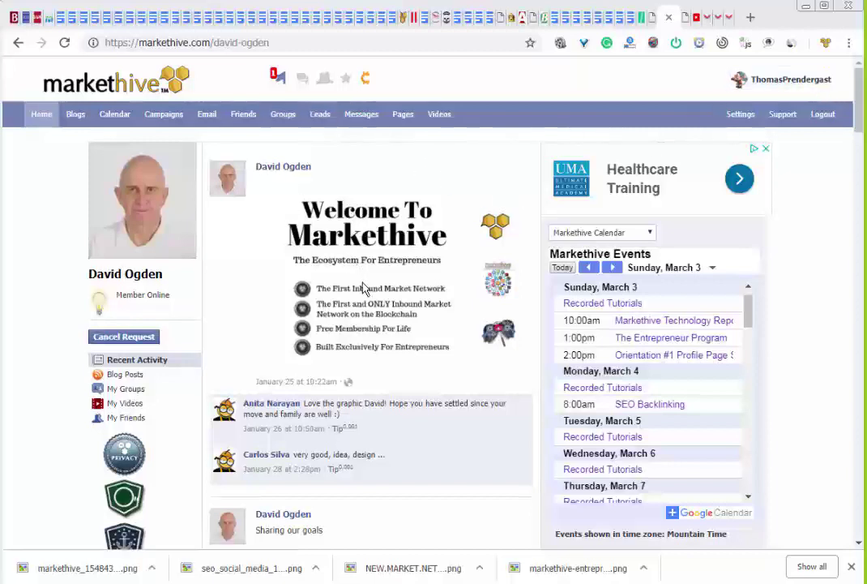
scroll(367, 275, down, 3)
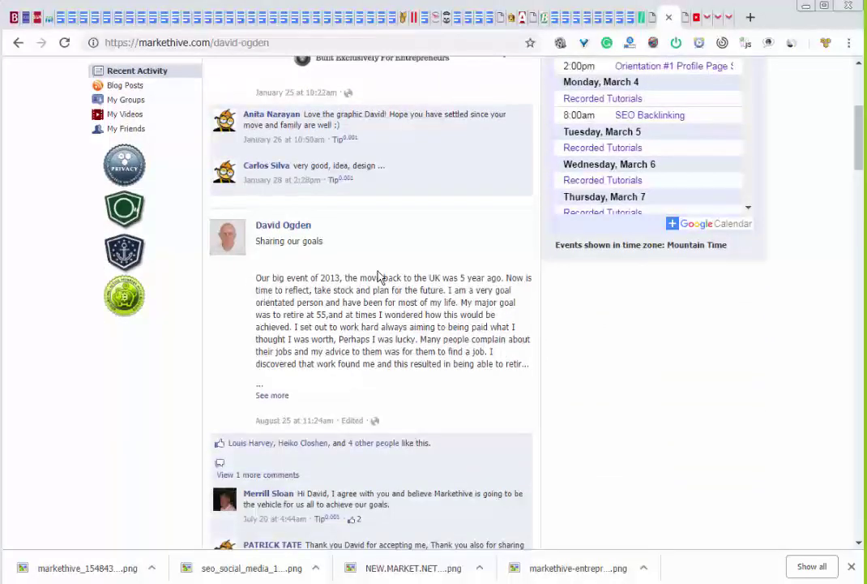
scroll(396, 286, down, 6)
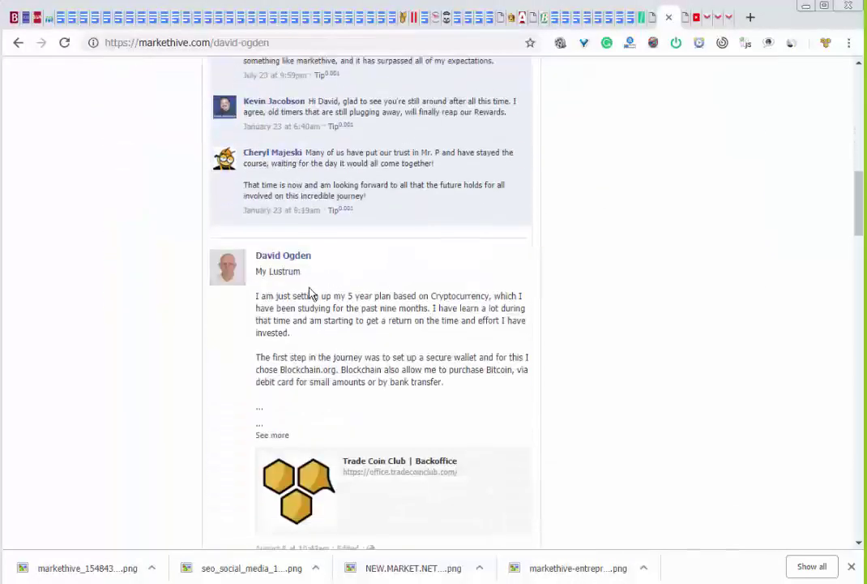
scroll(393, 305, down, 5)
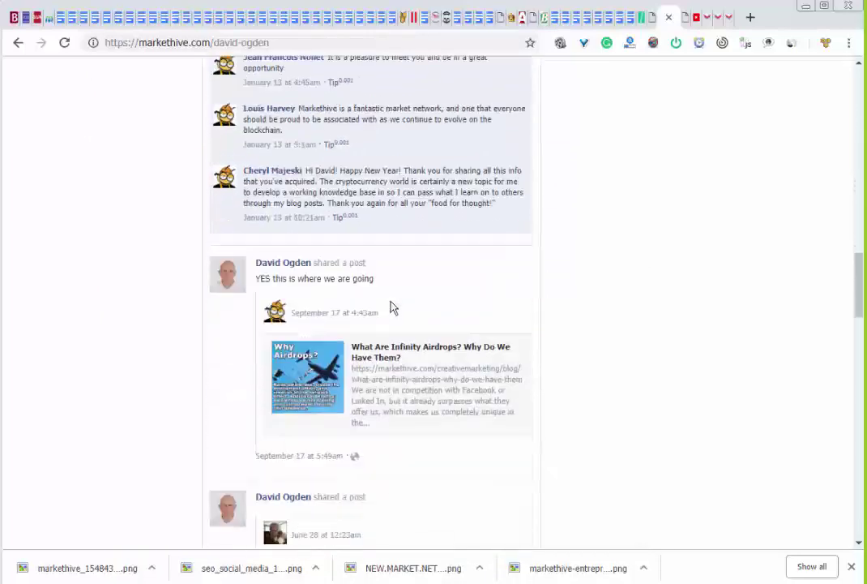
scroll(390, 308, down, 1)
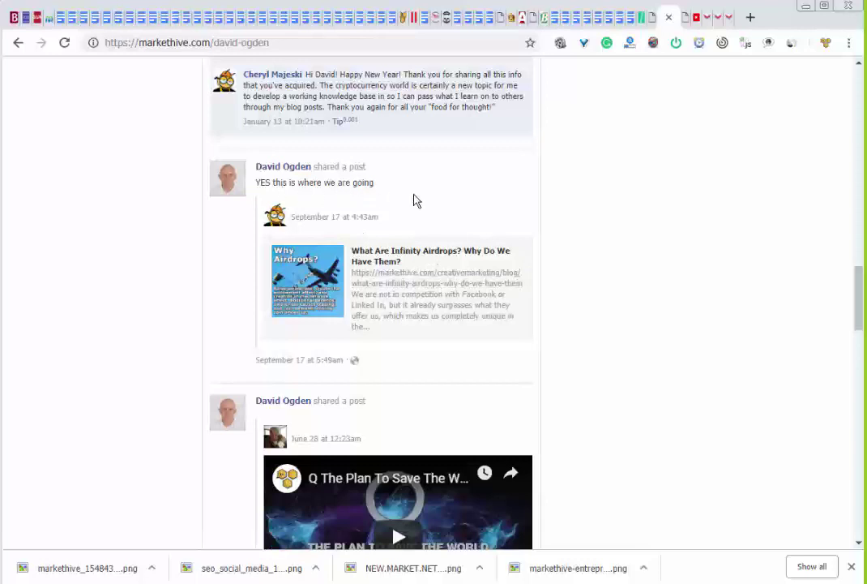
scroll(413, 200, down, 3)
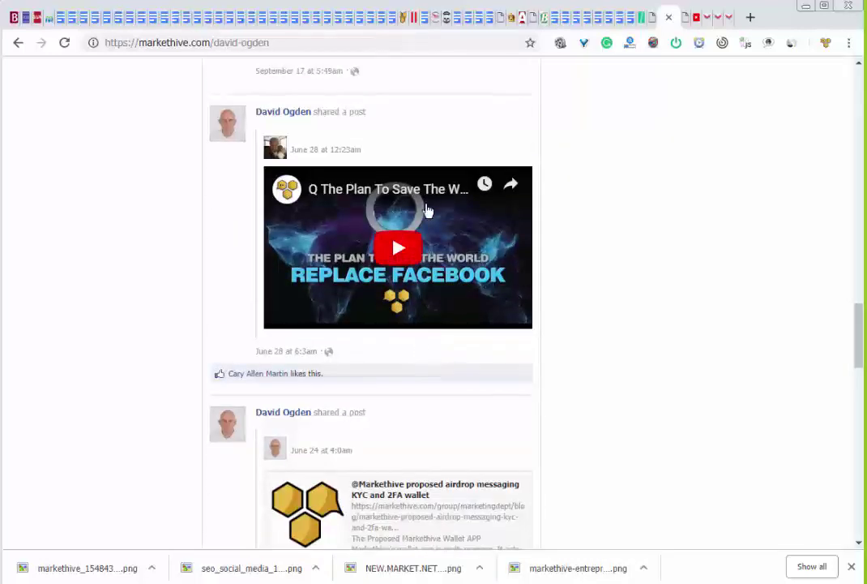
scroll(423, 348, down, 4)
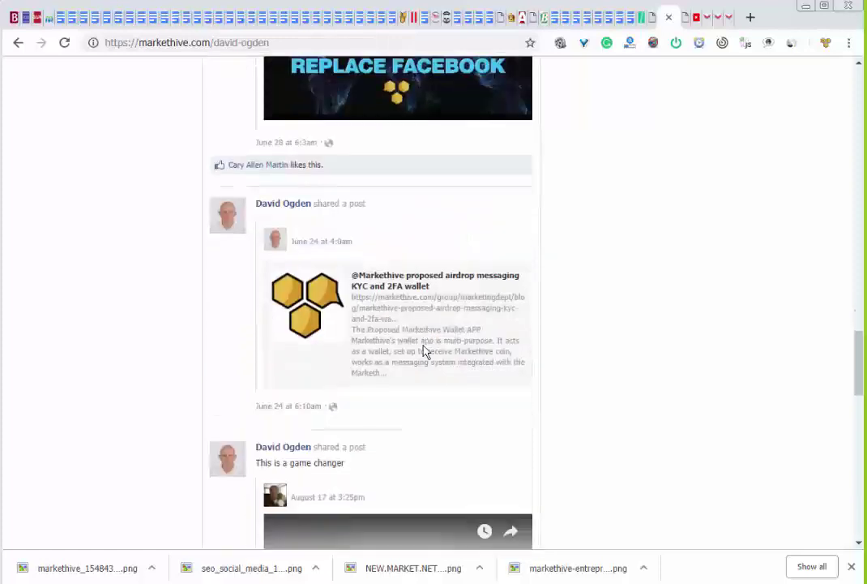
scroll(422, 352, down, 2)
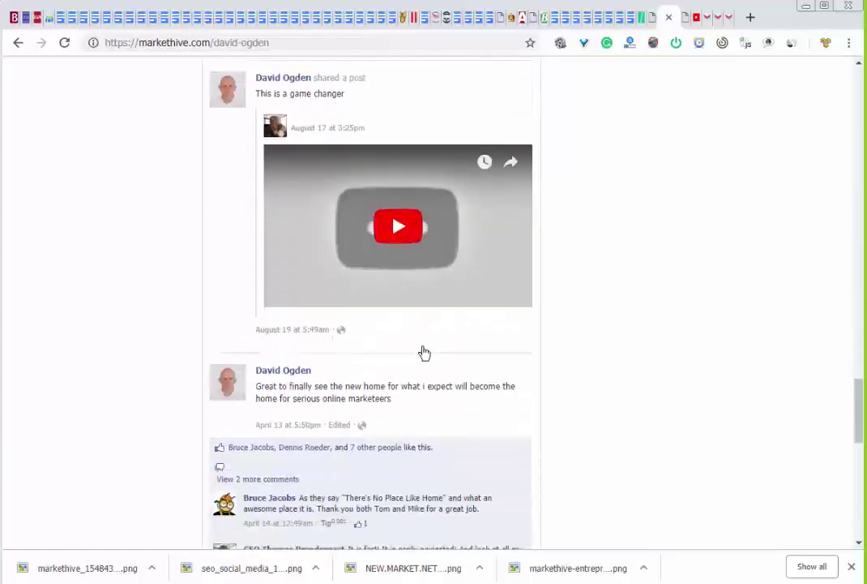
scroll(423, 353, down, 2)
scroll(421, 354, down, 3)
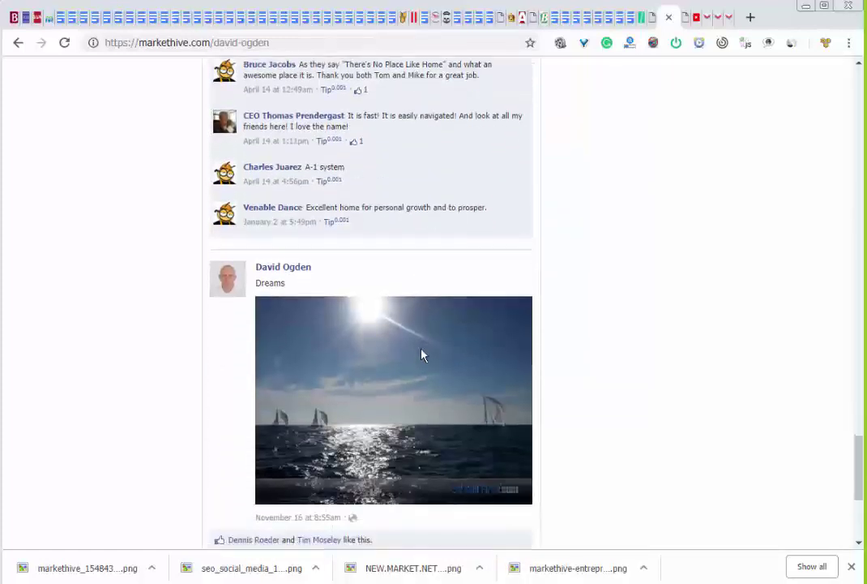
scroll(422, 357, down, 3)
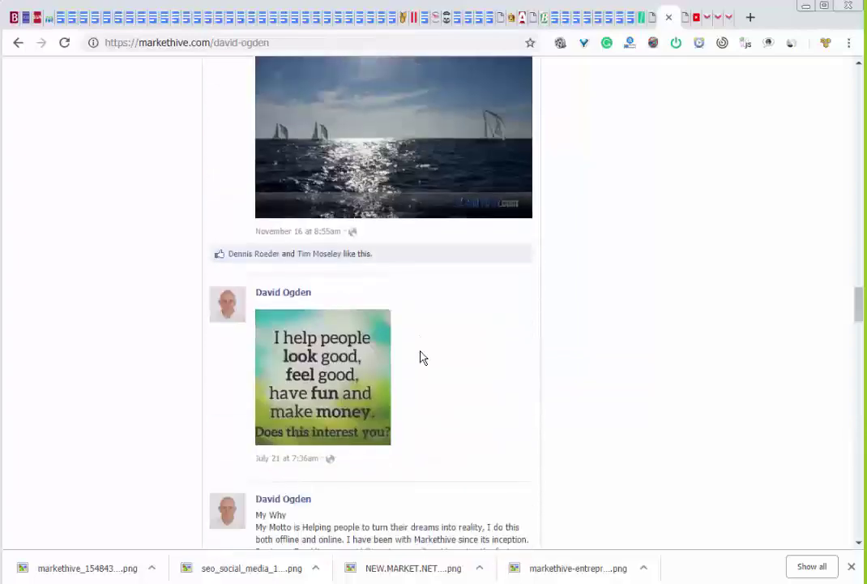
scroll(420, 355, up, 8)
scroll(418, 350, up, 15)
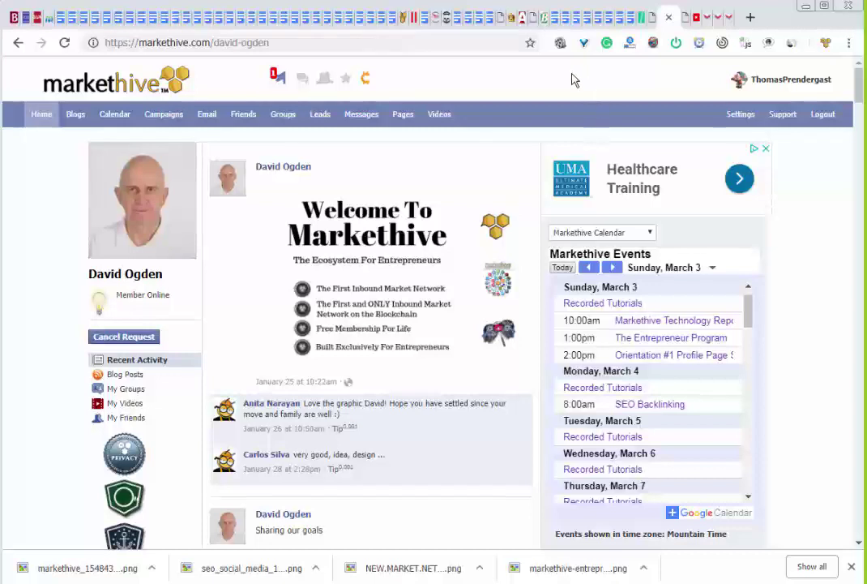
Search the groups directory for 'market'
click(284, 116)
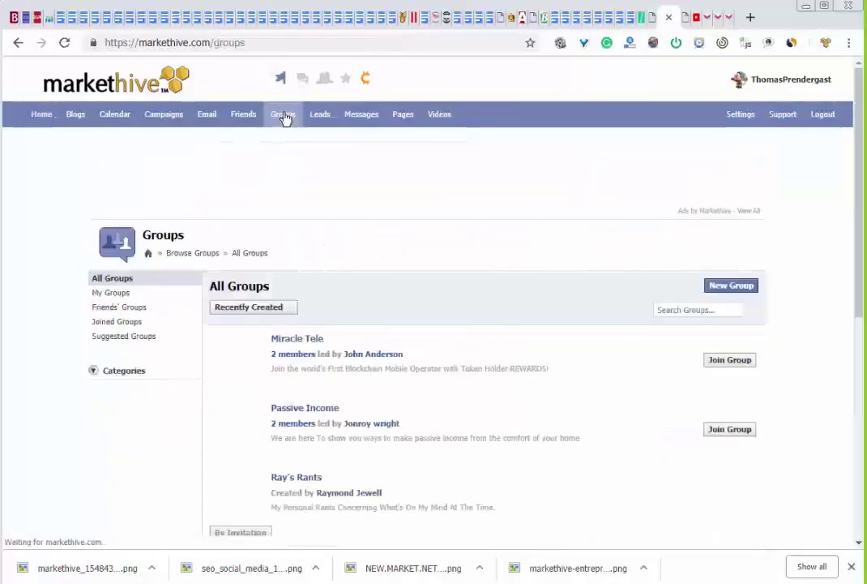
click(698, 309)
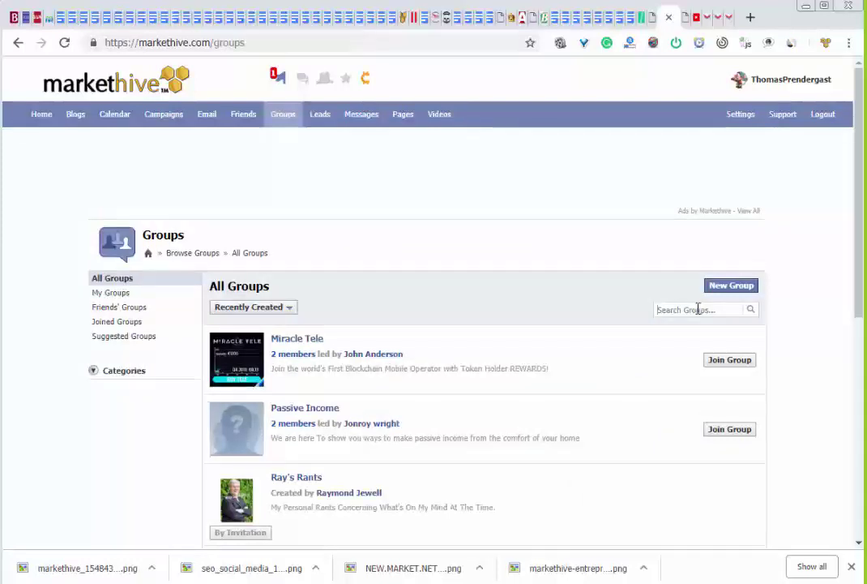
text(market)
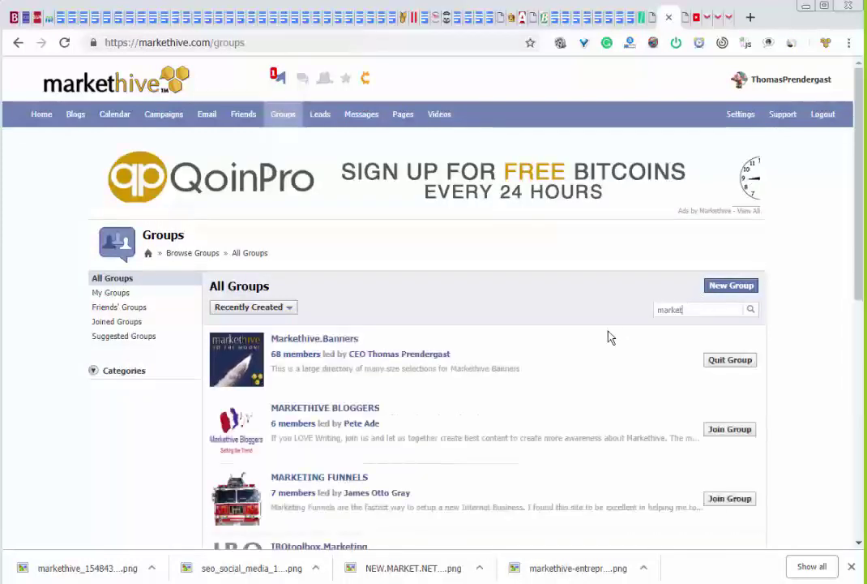
Request to join MARKETHIVE BLOGGERS and IBOtoolbox.Marketing, then join We Pray for Markethive
scroll(420, 390, down, 2)
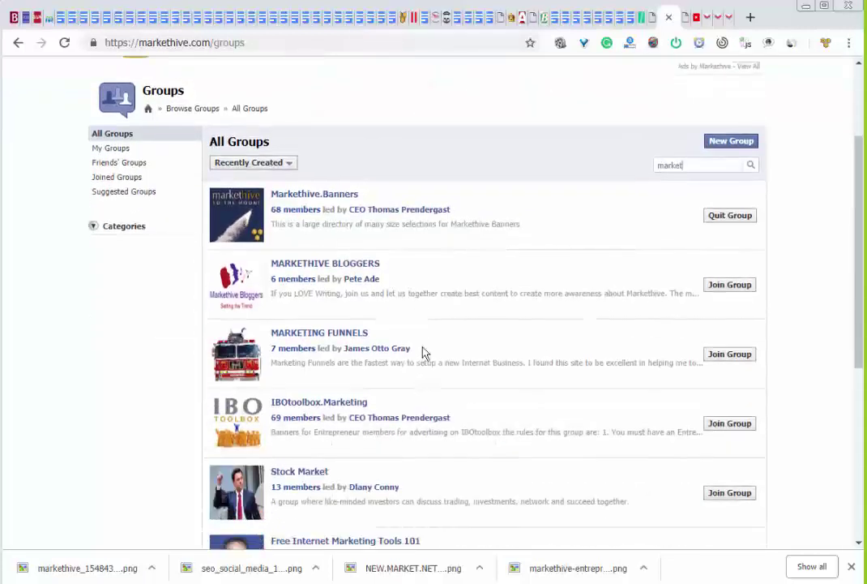
click(718, 285)
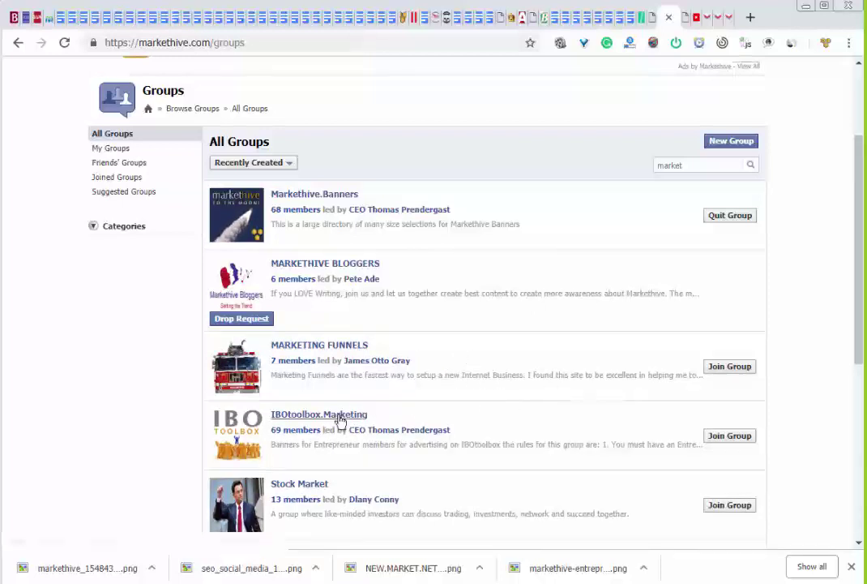
click(730, 436)
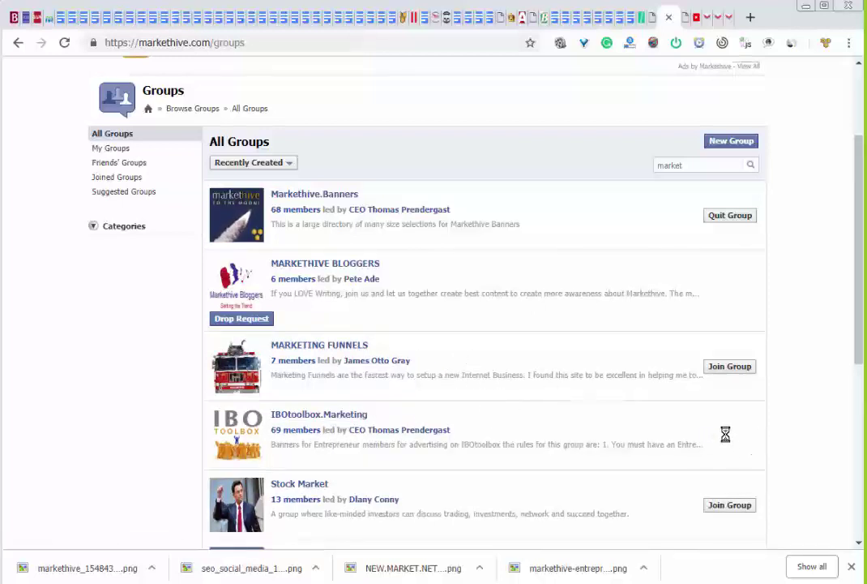
scroll(499, 367, down, 1)
scroll(500, 369, down, 1)
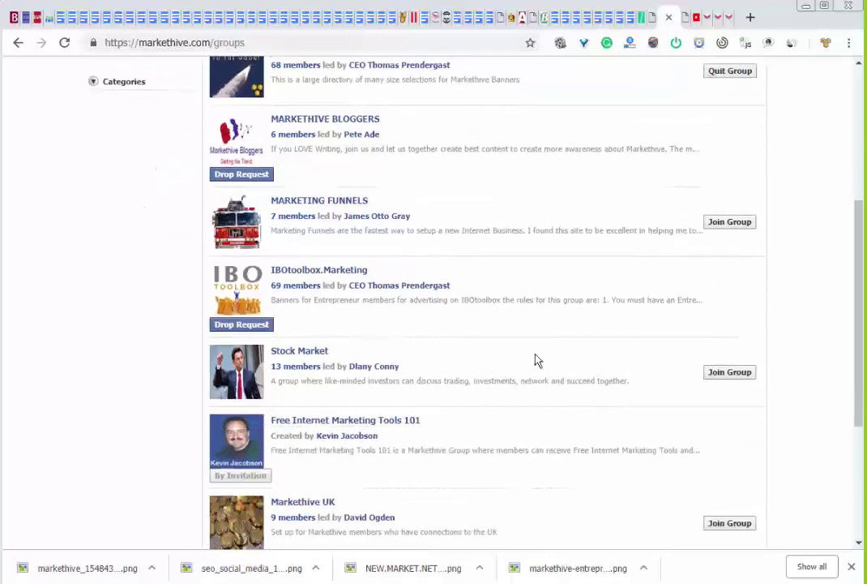
scroll(537, 364, down, 2)
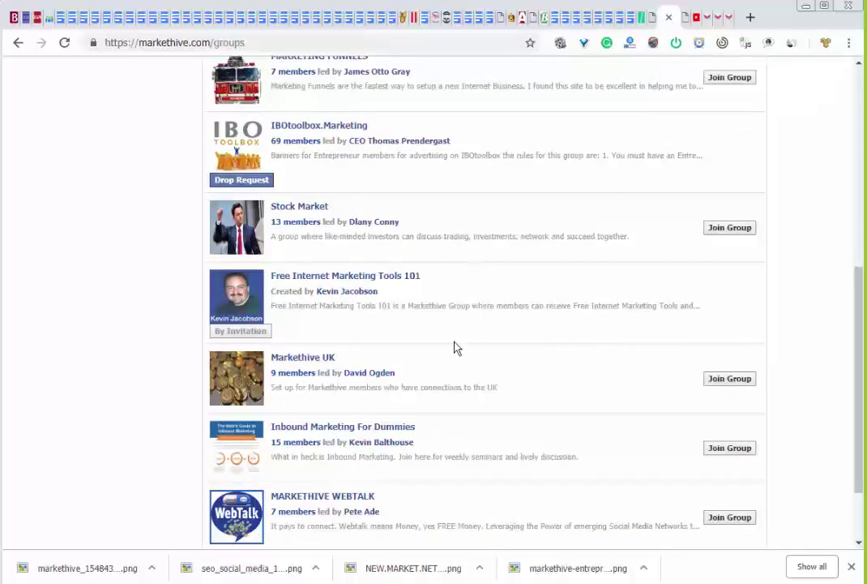
scroll(478, 381, down, 4)
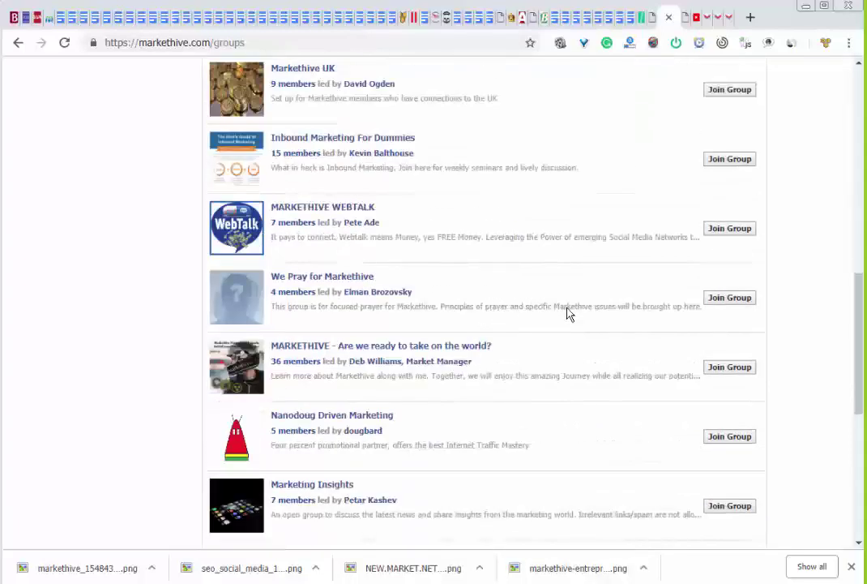
click(727, 301)
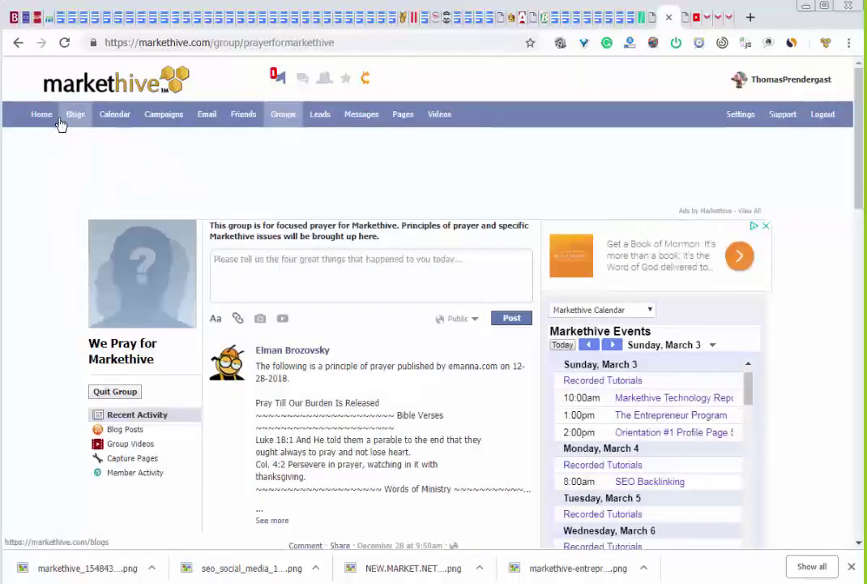
Publish markethive_1548433311.png as a new photo post on your own profile timeline
click(767, 80)
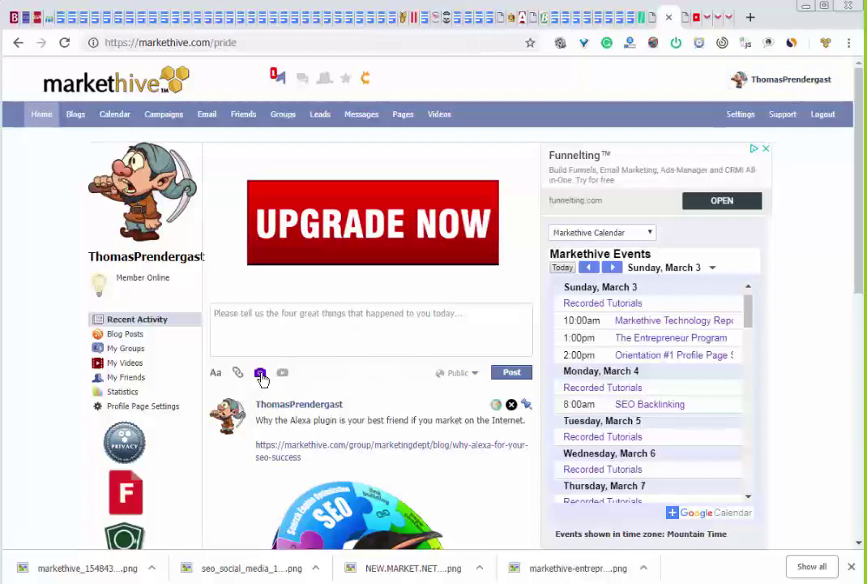
click(260, 372)
scroll(298, 390, down, 3)
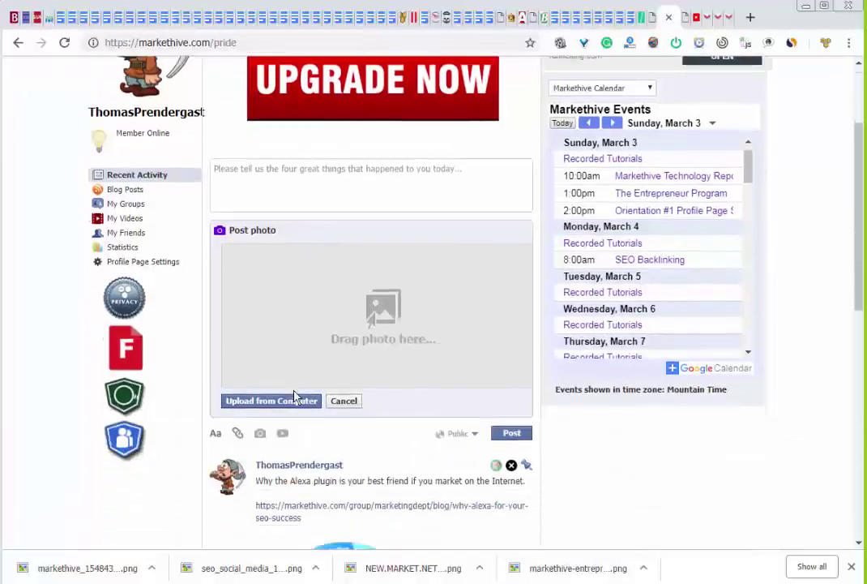
click(295, 402)
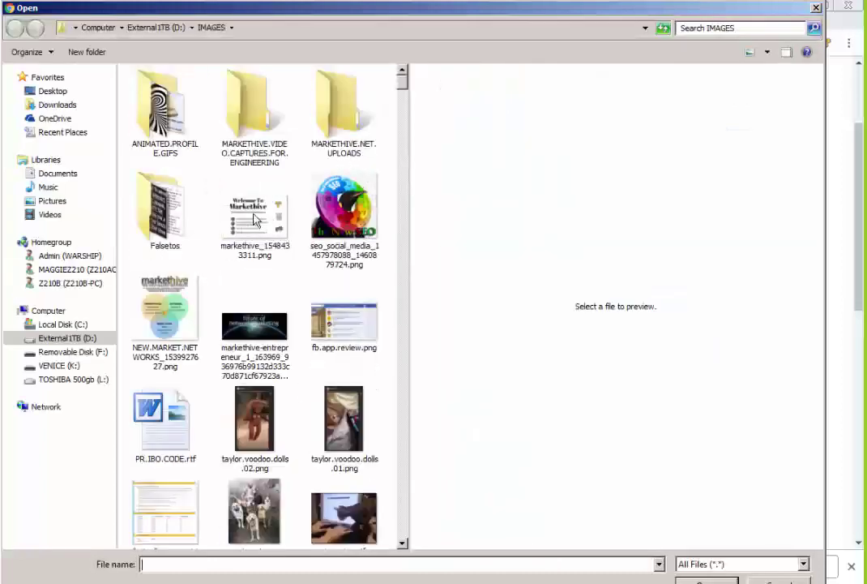
double_click(255, 219)
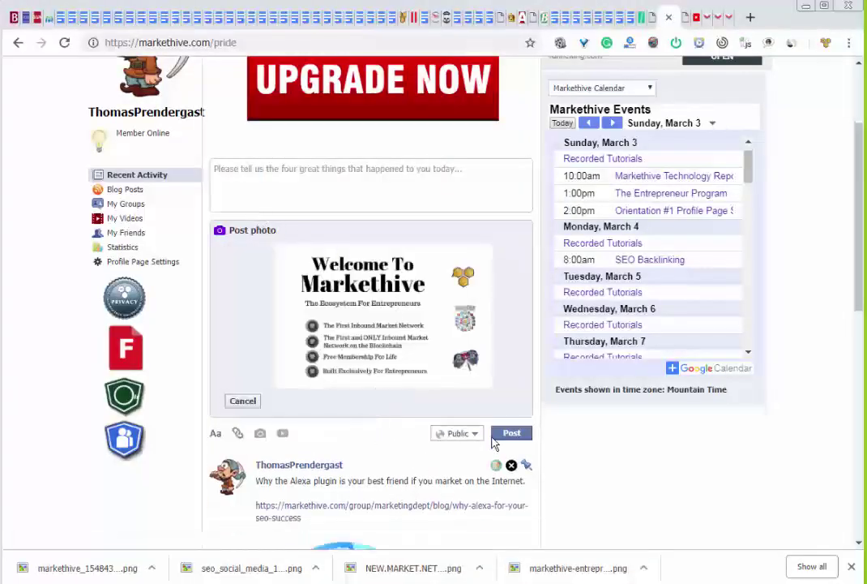
click(509, 435)
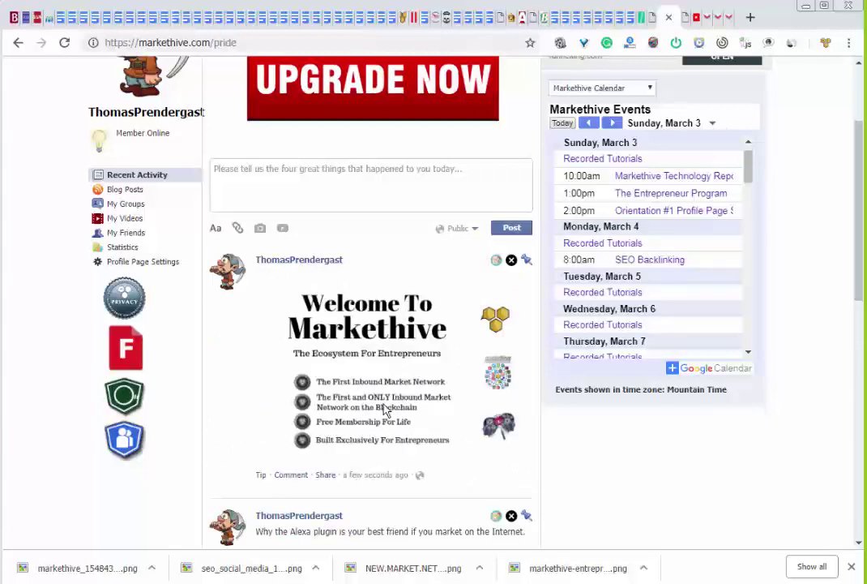
scroll(251, 325, down, 5)
scroll(251, 324, up, 5)
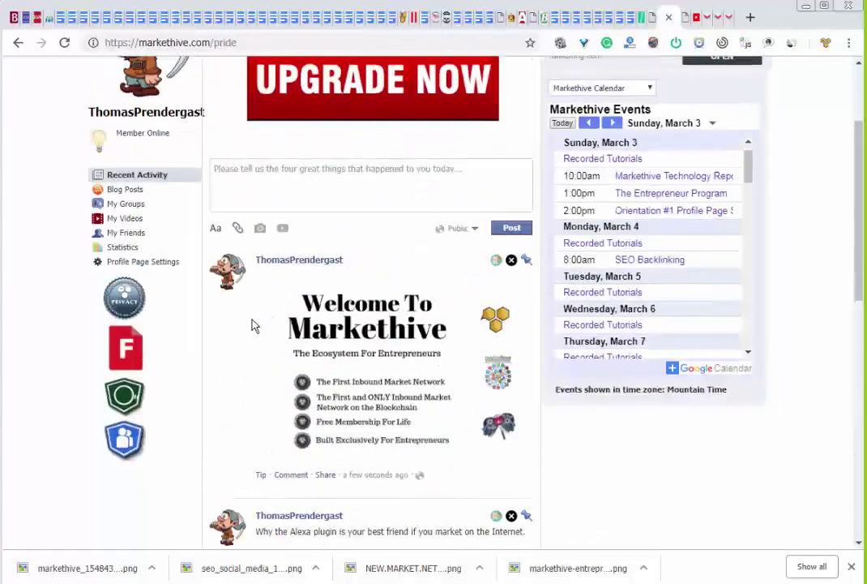
Check your own groups list from the profile, choosing a Google account when prompted
click(128, 205)
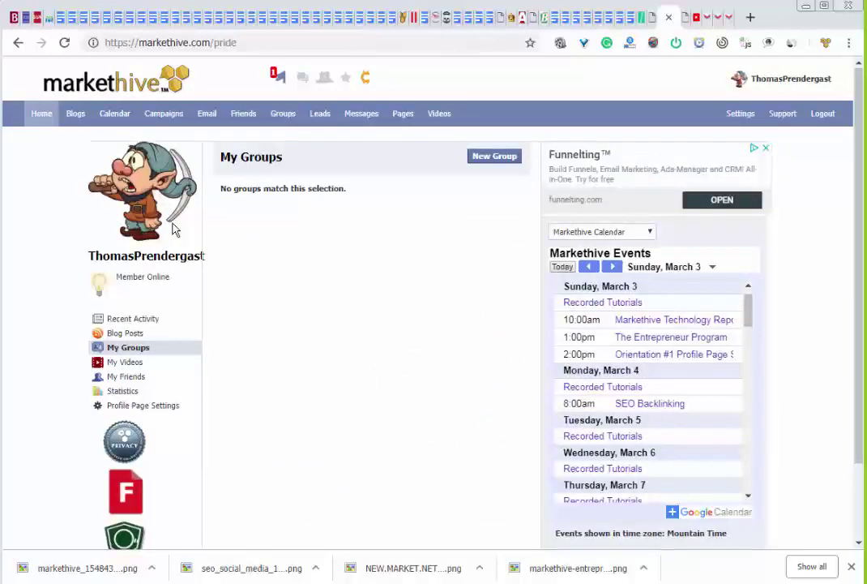
click(131, 351)
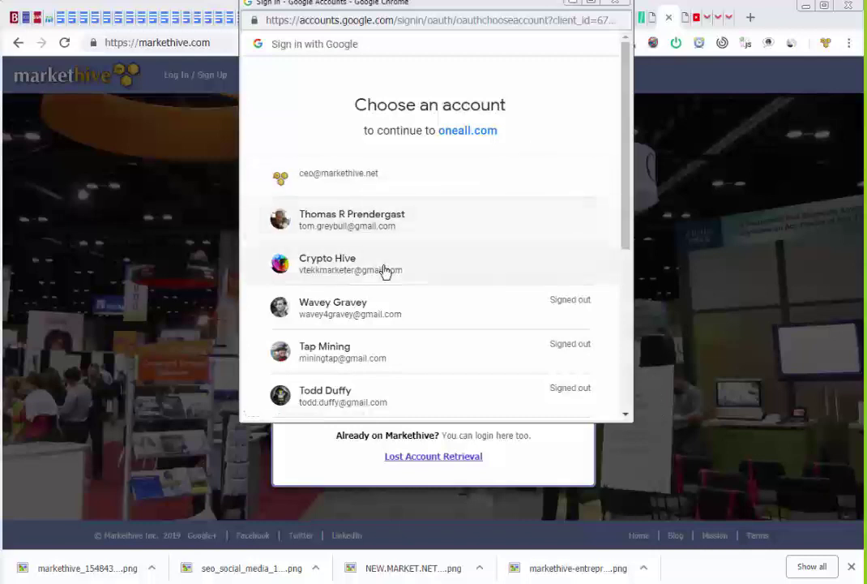
click(365, 269)
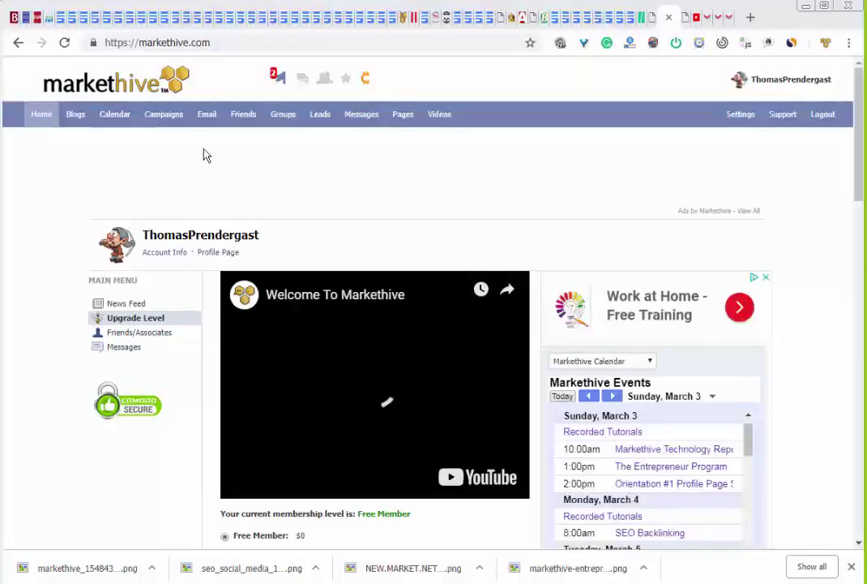
click(775, 83)
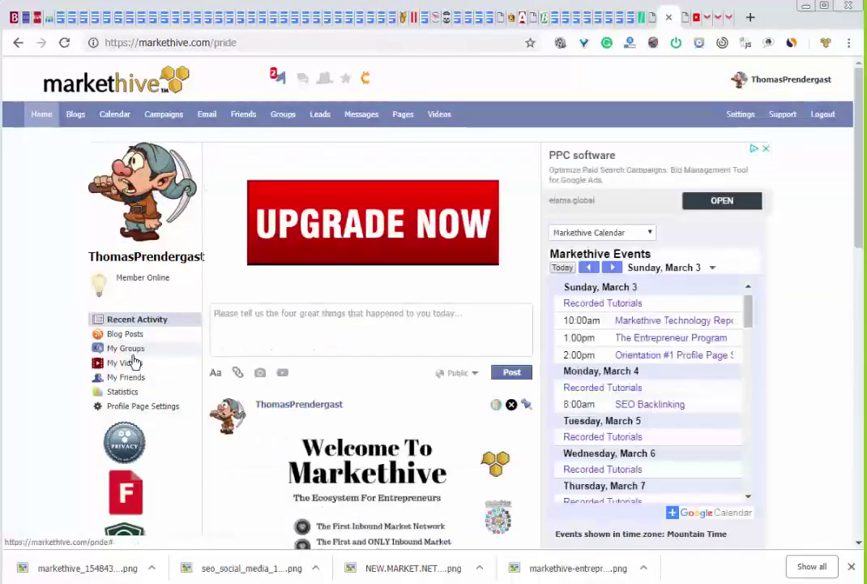
click(130, 350)
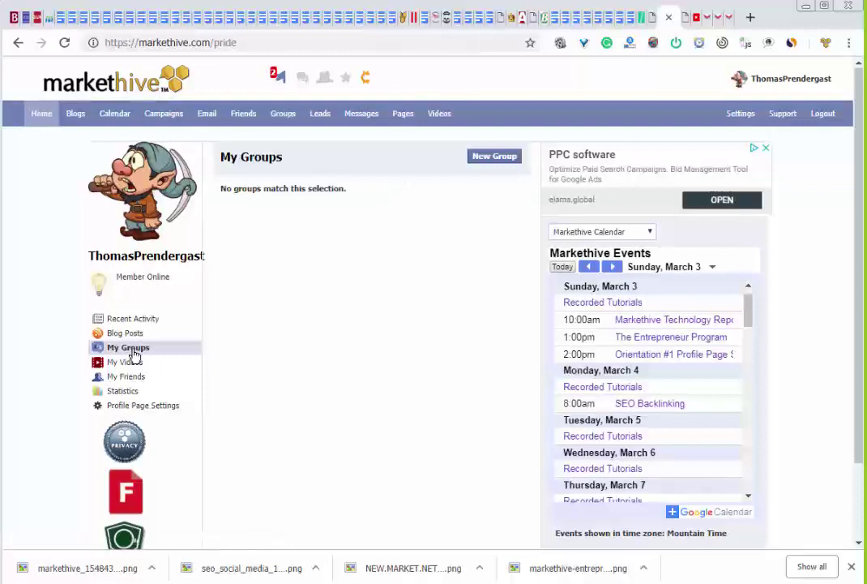
click(135, 356)
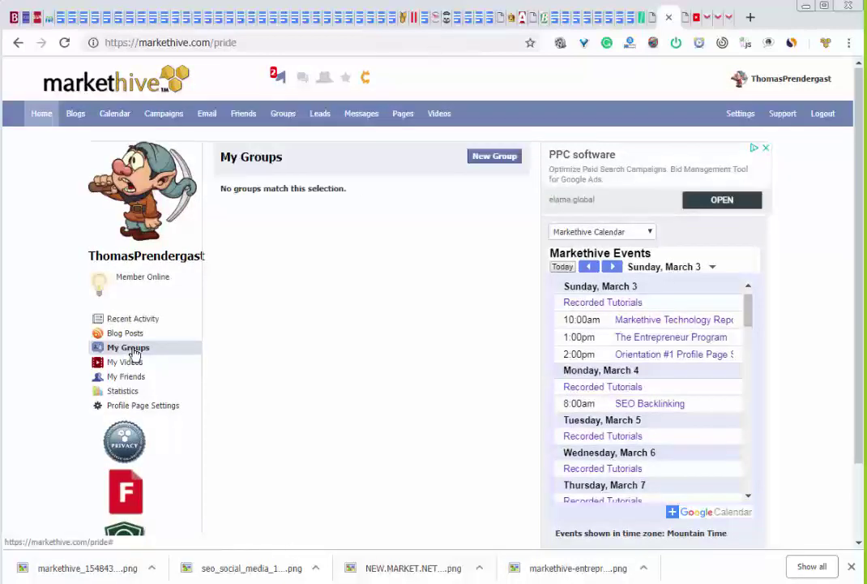
Review Joined Groups and My Groups, then open the site-wide All Groups directory
click(284, 118)
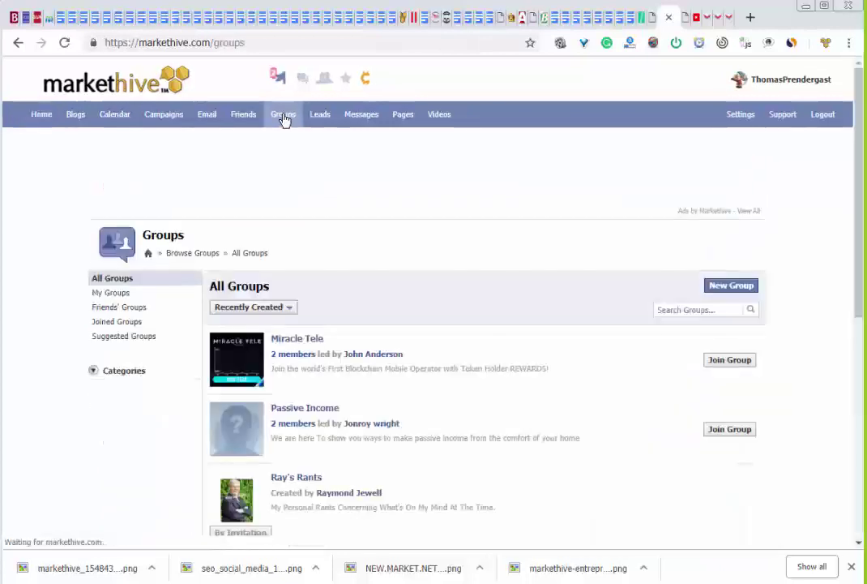
click(120, 323)
scroll(520, 378, down, 1)
scroll(519, 377, down, 2)
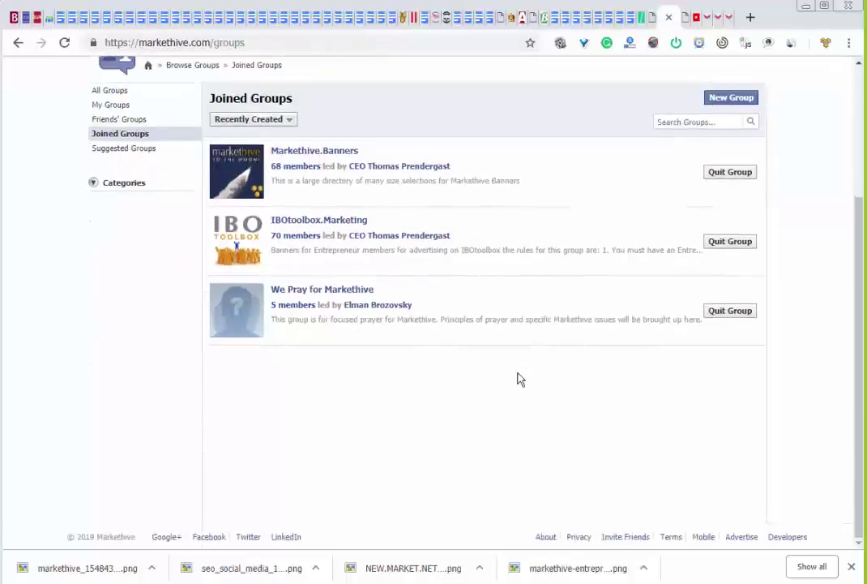
scroll(519, 378, up, 3)
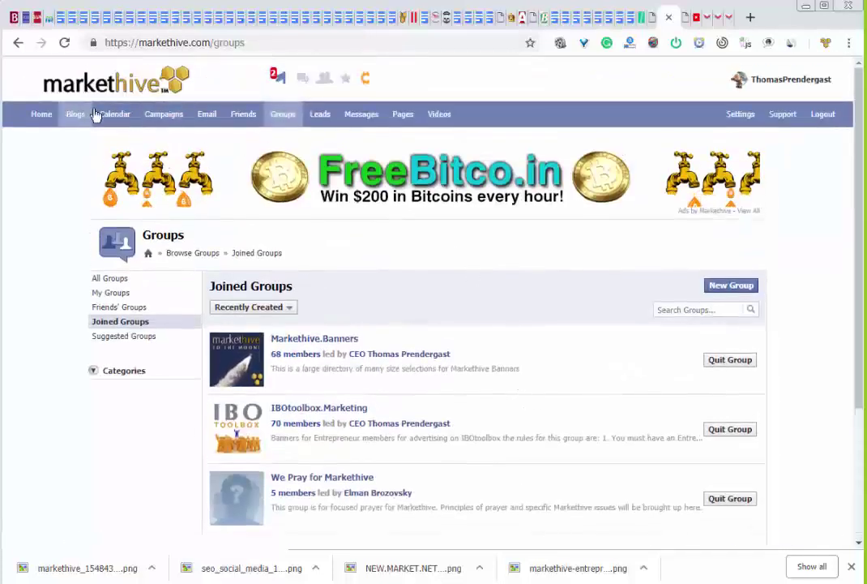
click(792, 84)
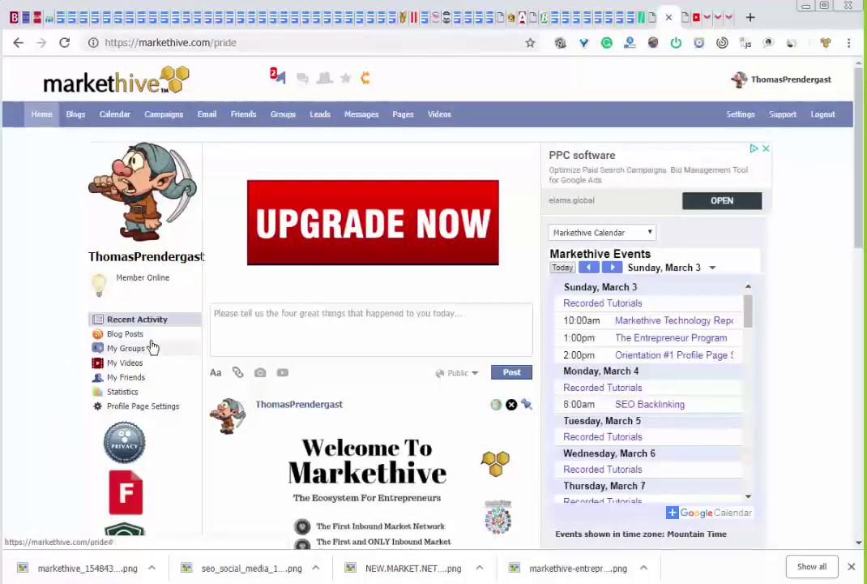
click(128, 349)
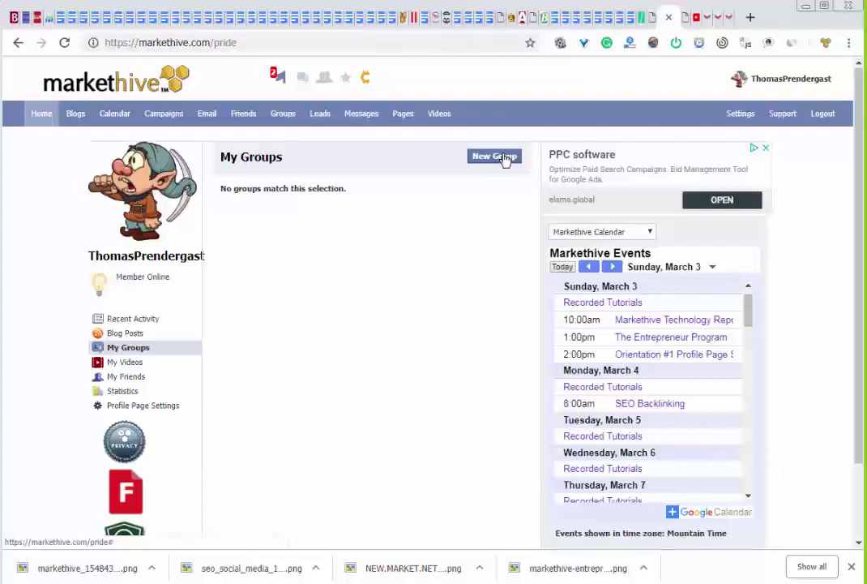
click(504, 160)
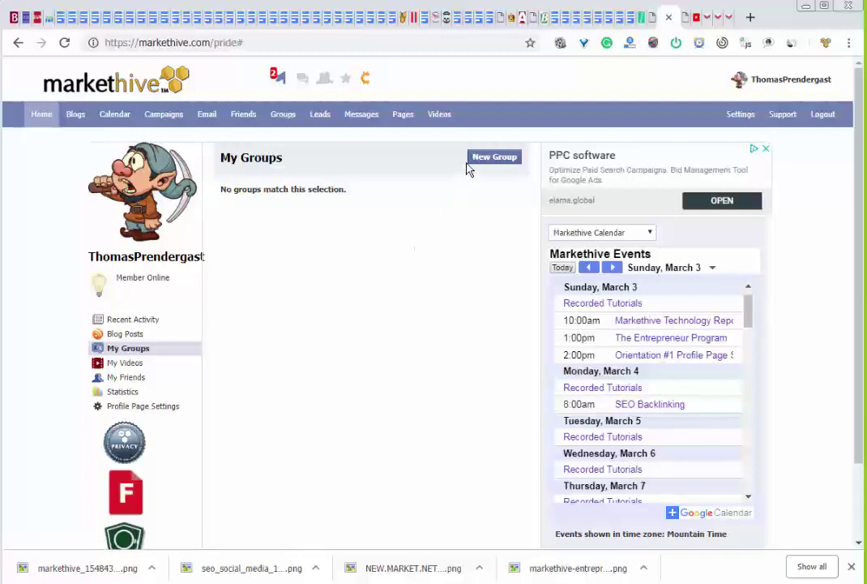
click(285, 114)
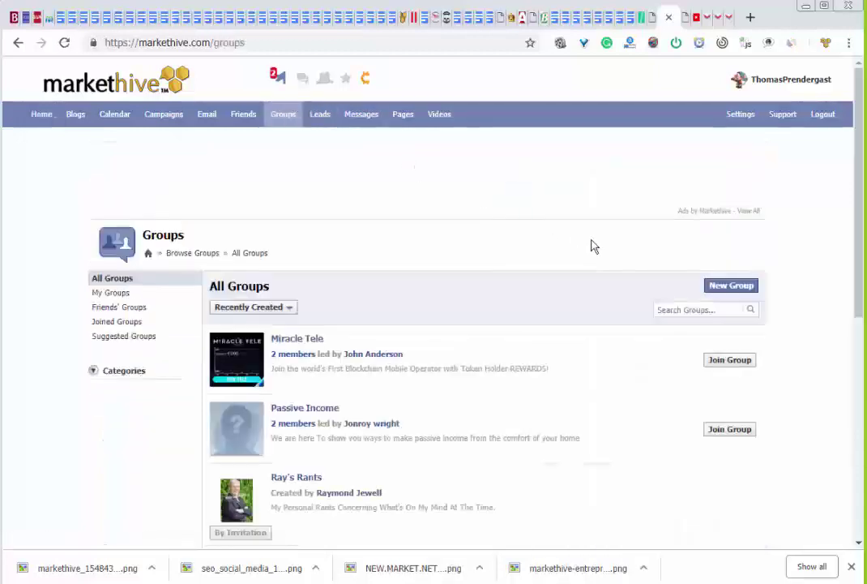
Enter group name Mining Dwarfs, permalink hiho, category Business Development and description 'Mining Dwarfs off to work we go'
click(729, 286)
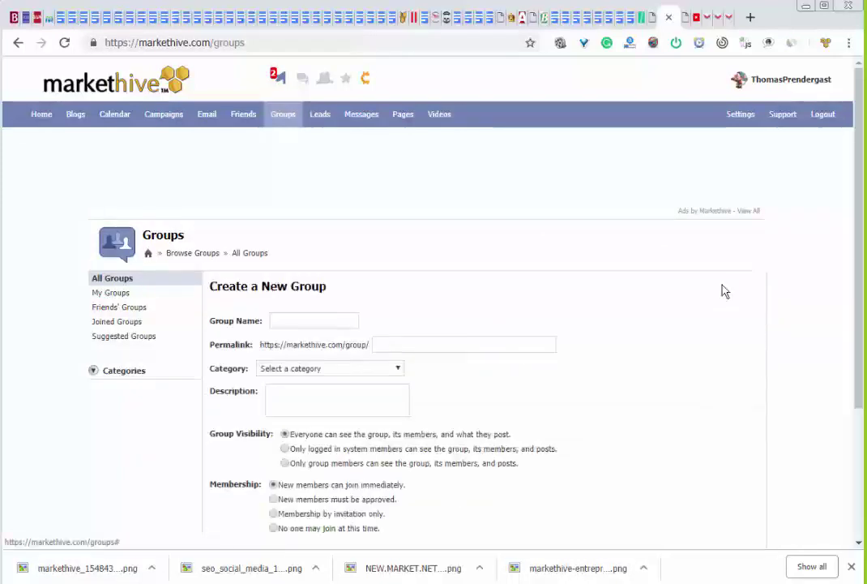
click(297, 320)
text(M)
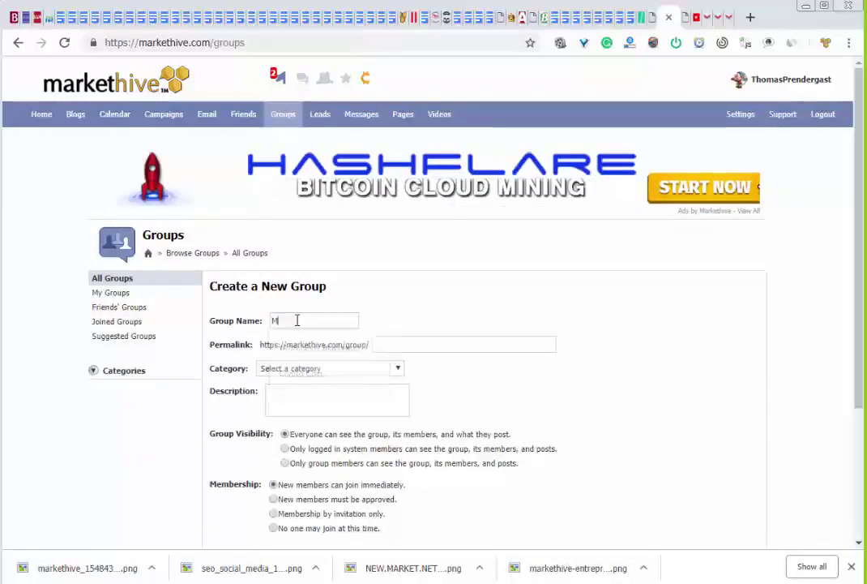
text(ining D)
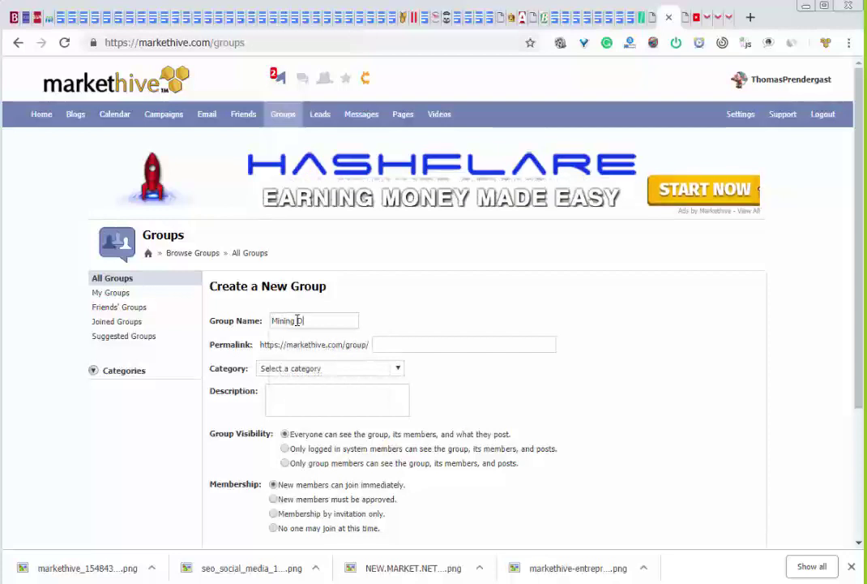
text(warfs)
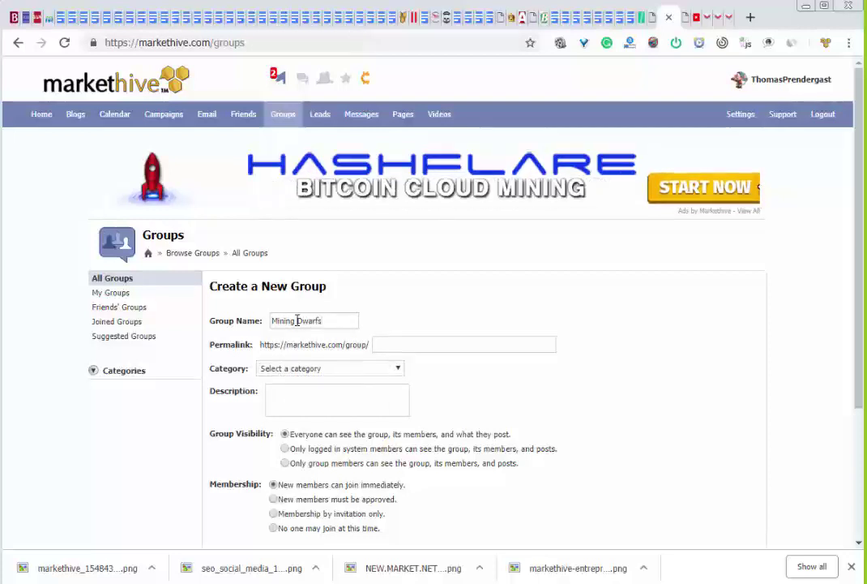
click(393, 346)
text(h)
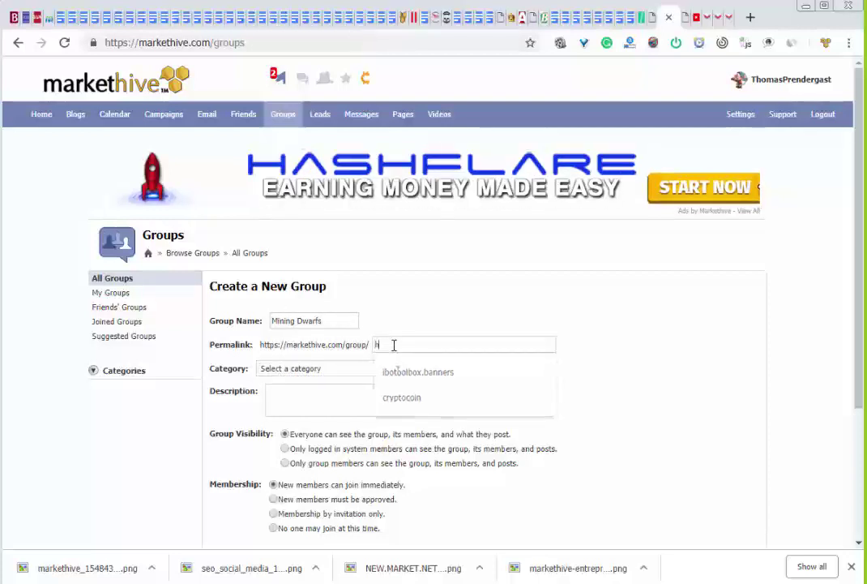
text(iho)
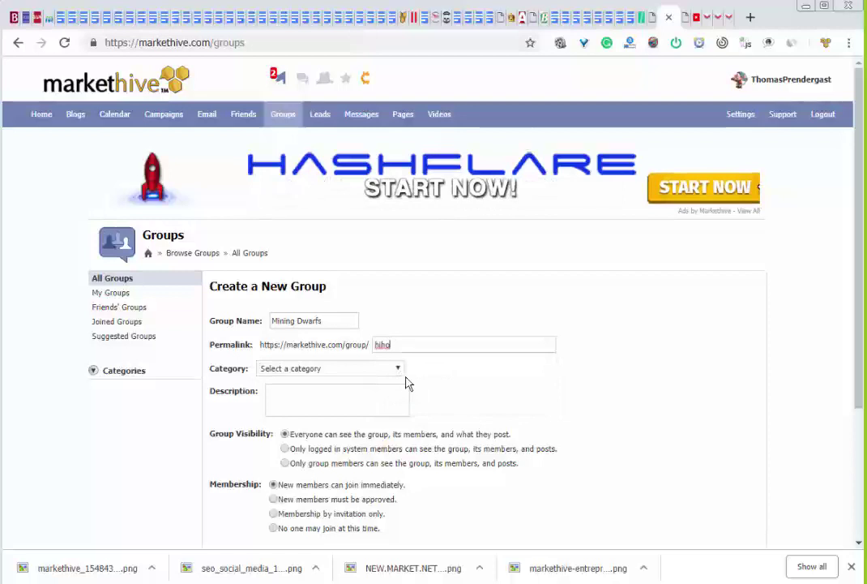
click(356, 369)
click(347, 402)
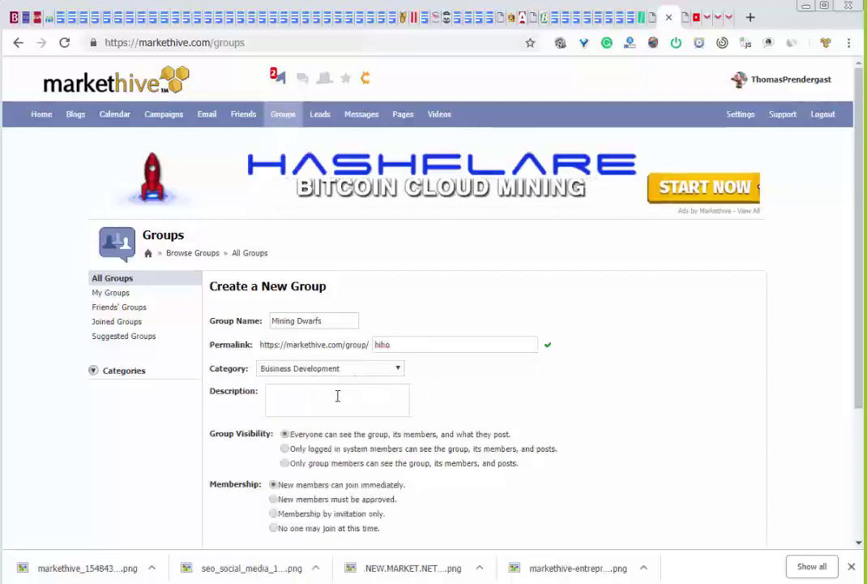
text(M)
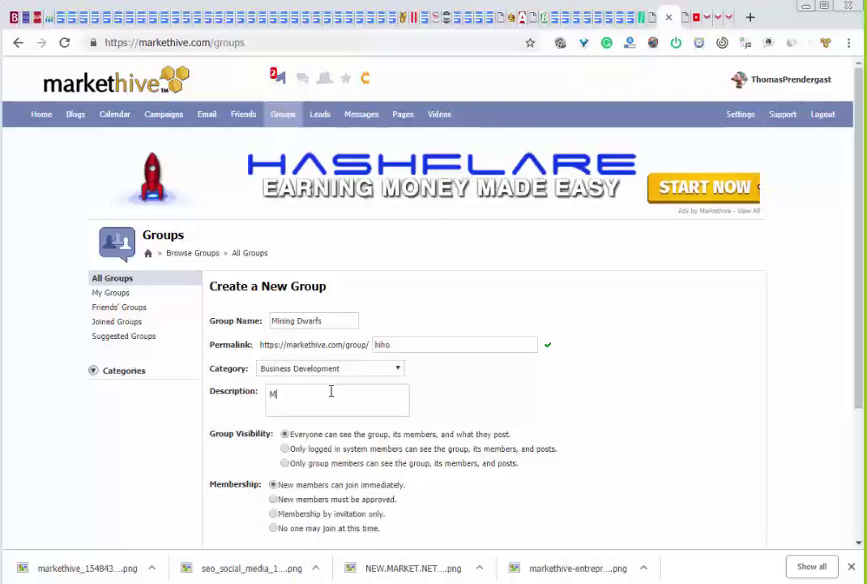
text(ining)
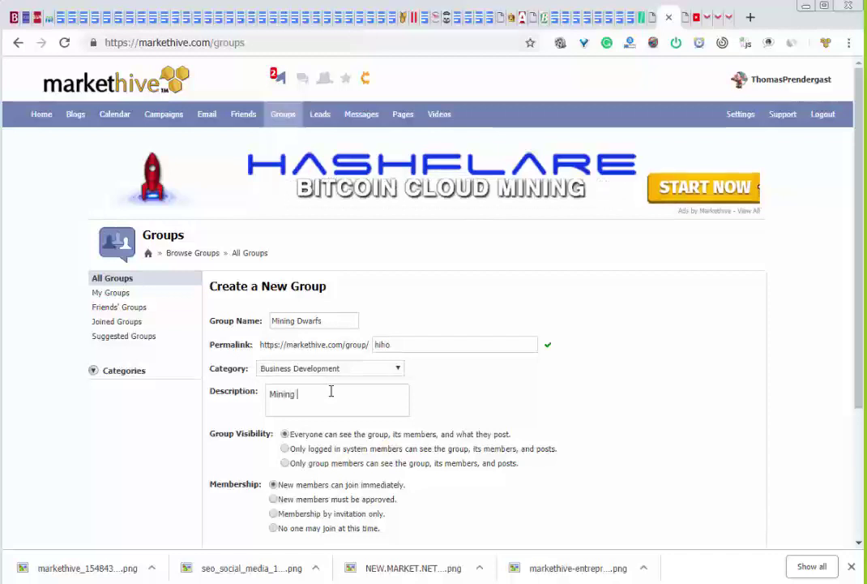
text( Dwarfs)
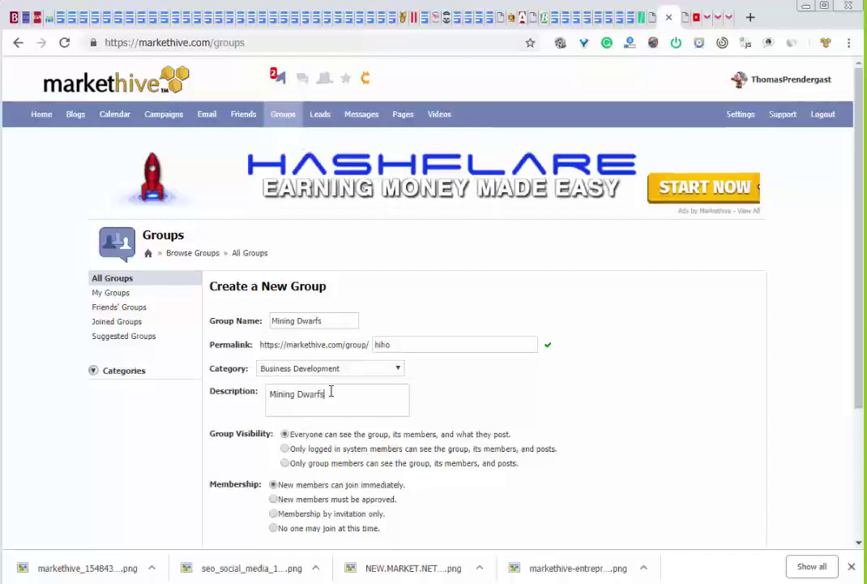
text( off to w)
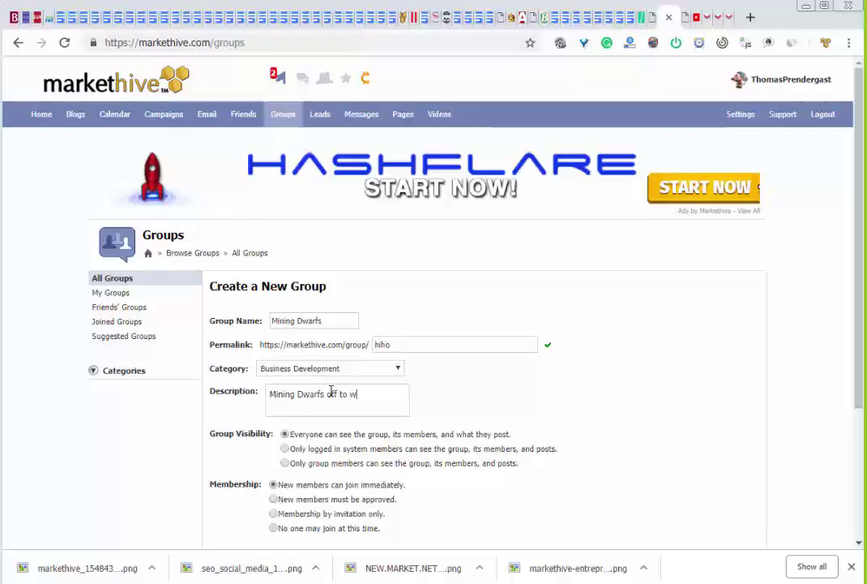
text(ork we go)
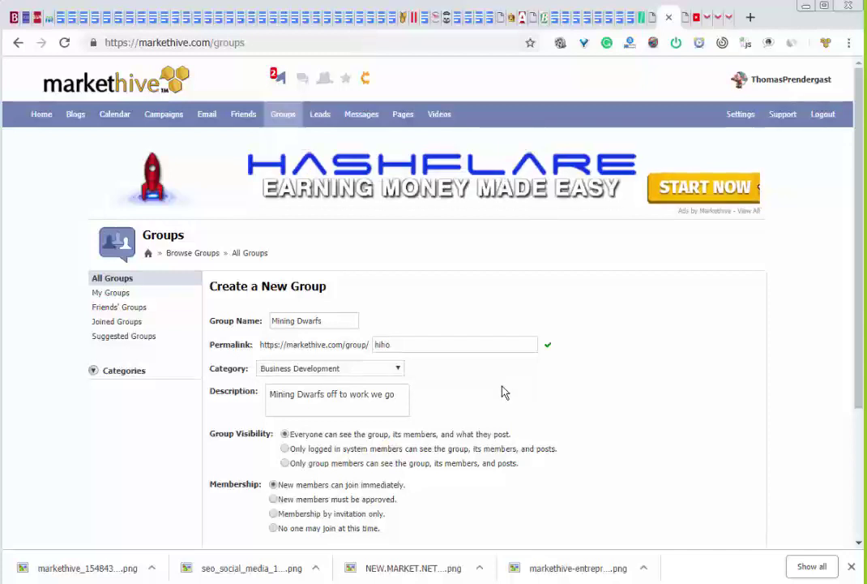
scroll(456, 398, down, 2)
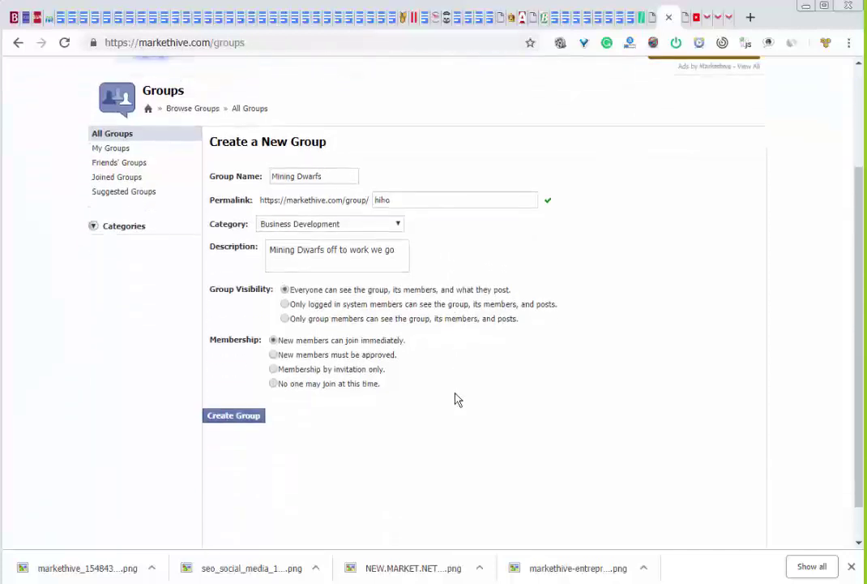
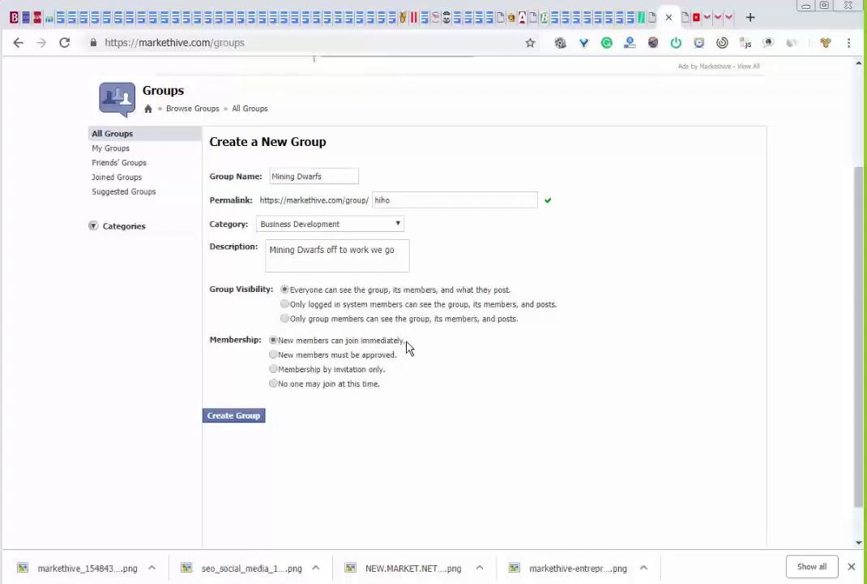
Create the Mining Dwarfs group, go to its new page and open Group Settings
click(247, 416)
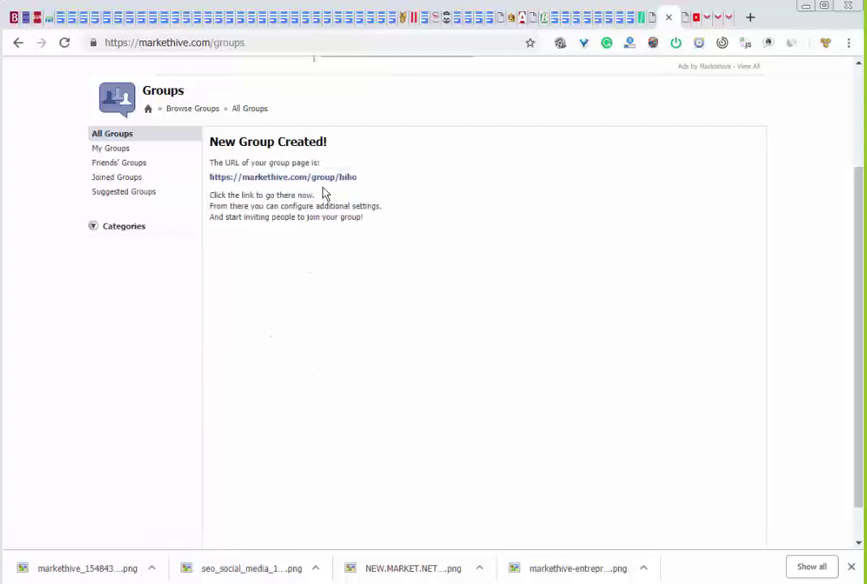
click(325, 178)
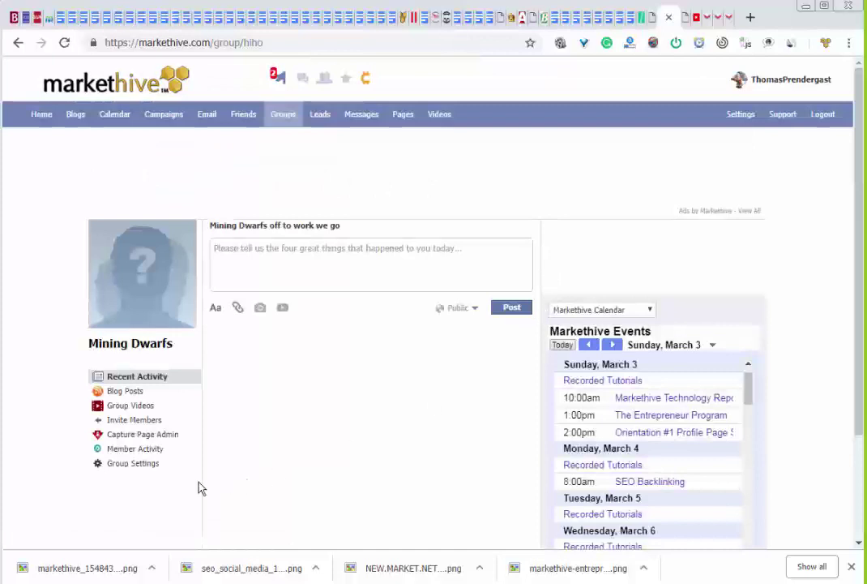
click(145, 470)
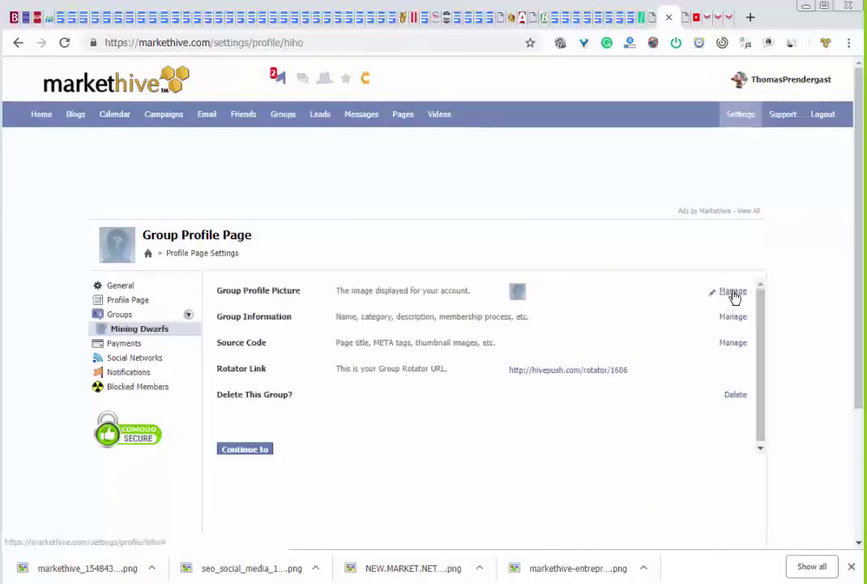
Upload fear.and.faith.png as the group profile picture and continue to the group page
click(733, 292)
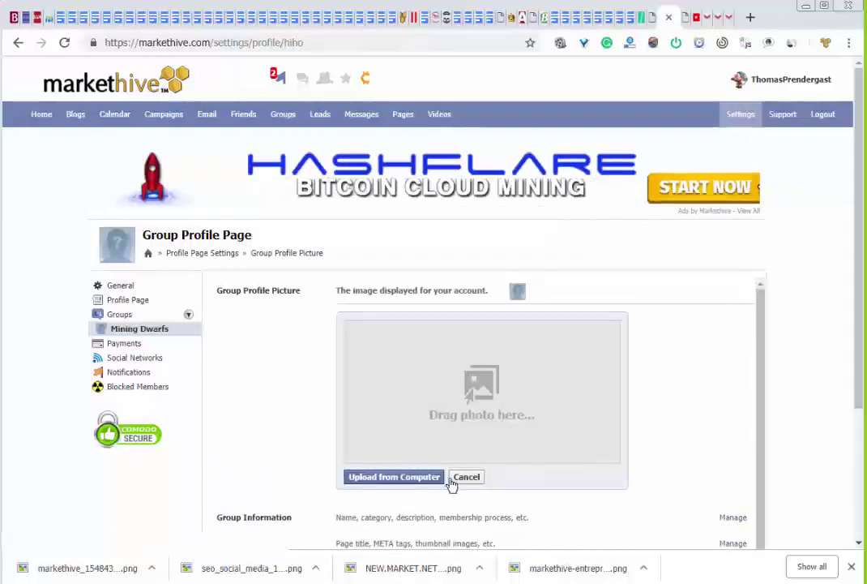
click(405, 477)
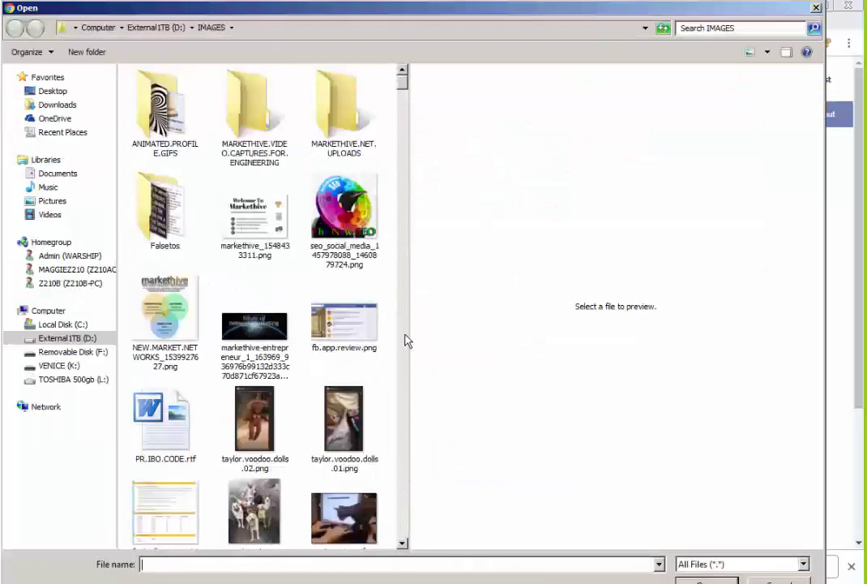
scroll(407, 341, down, 5)
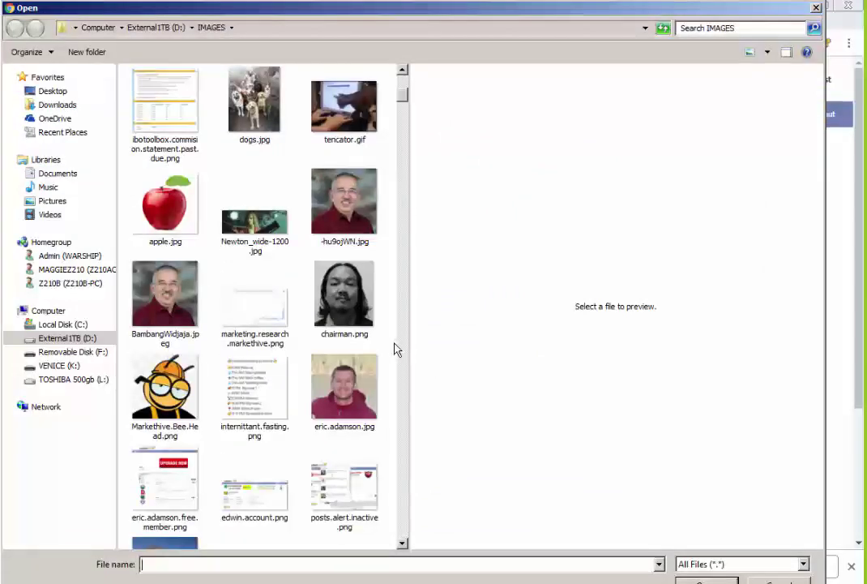
scroll(398, 358, down, 5)
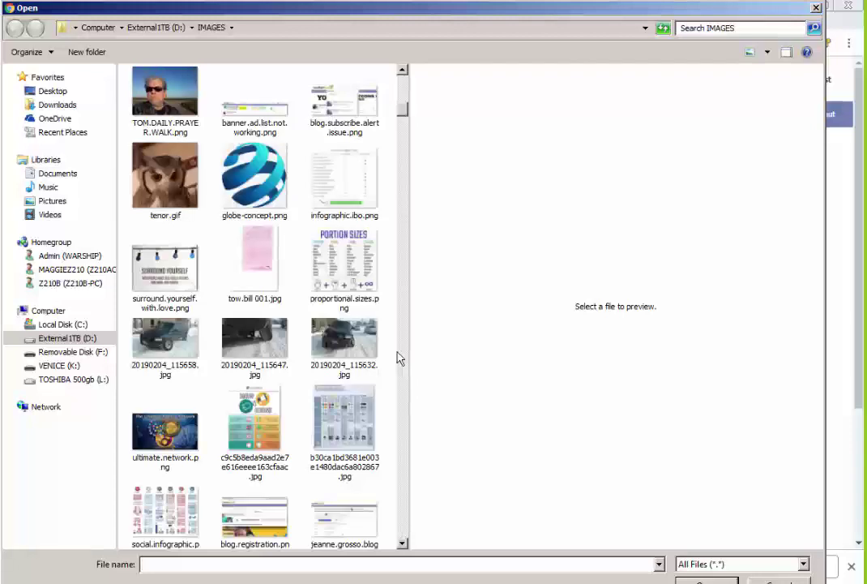
scroll(398, 359, down, 5)
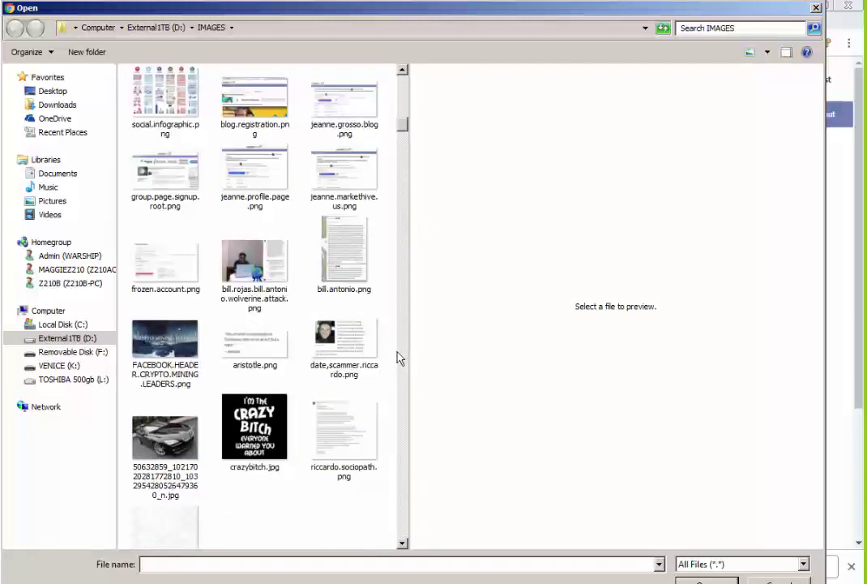
scroll(398, 359, down, 5)
scroll(402, 371, down, 5)
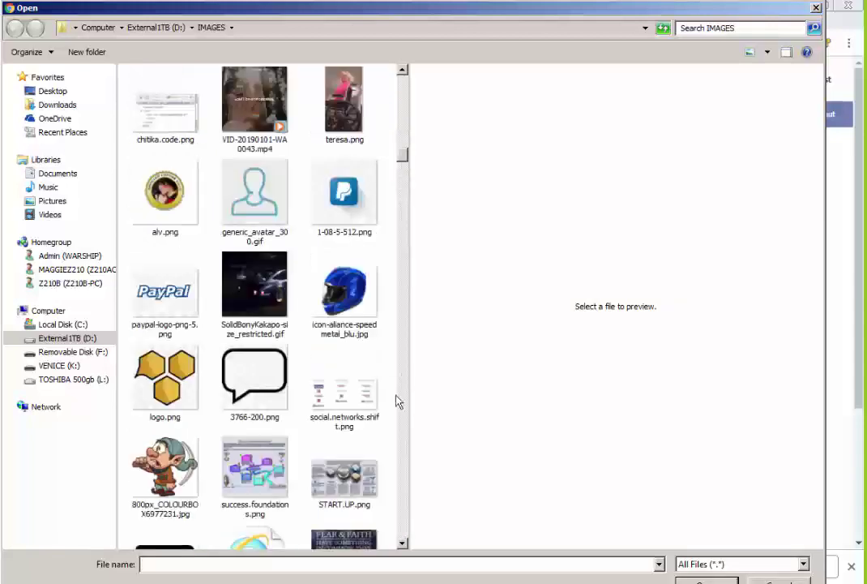
scroll(289, 440, down, 1)
double_click(346, 527)
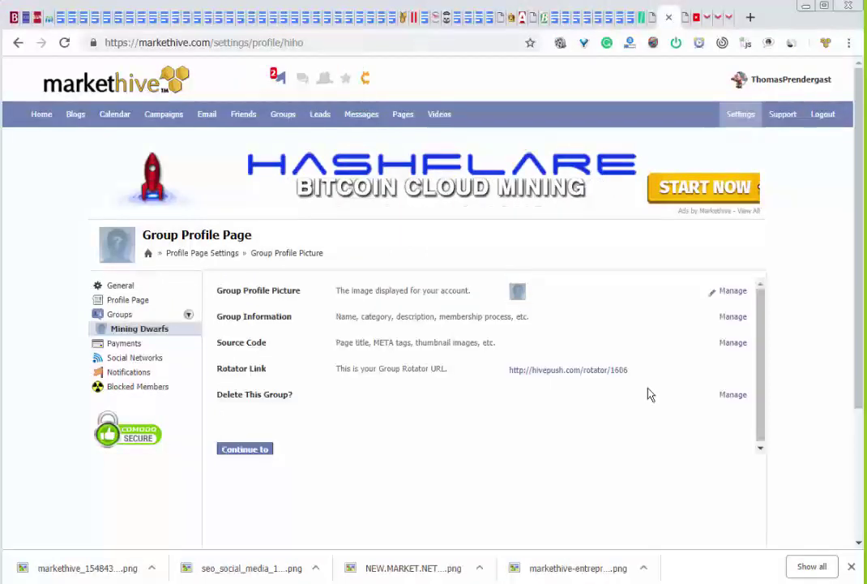
click(244, 450)
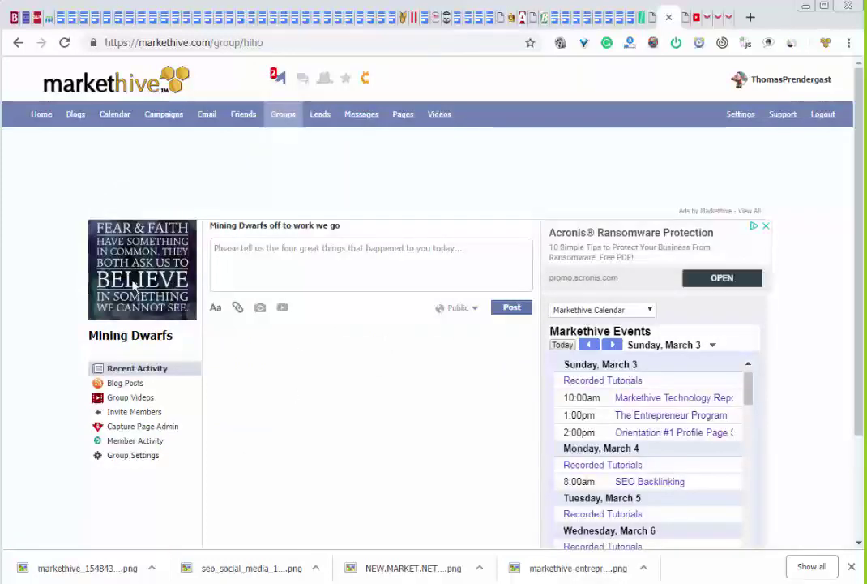
Browse the group's Videos, Blog Posts, Capture Page Admin and Member Activity, then reopen Group Settings
click(146, 401)
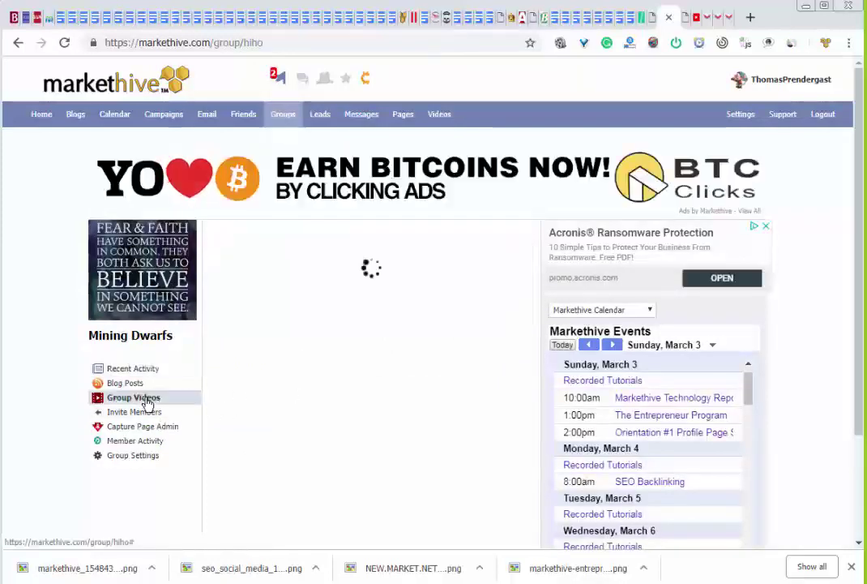
click(121, 384)
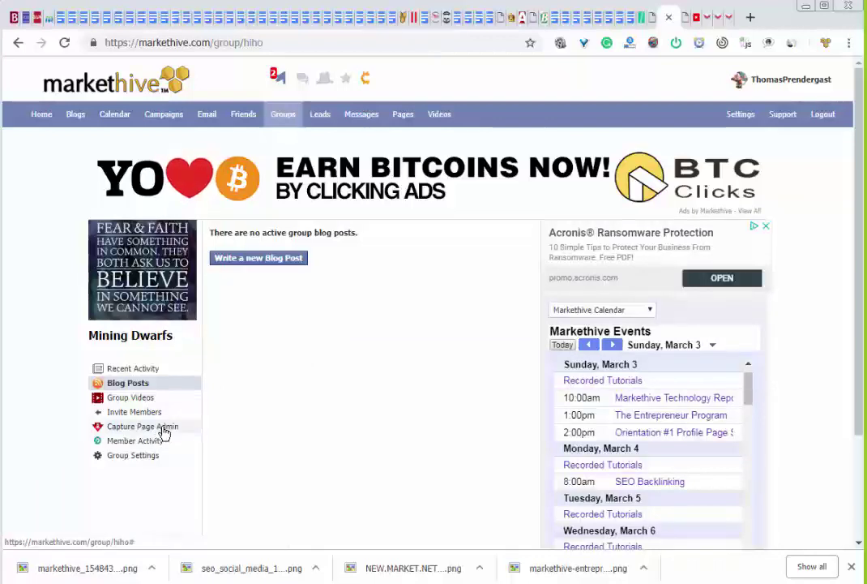
click(164, 429)
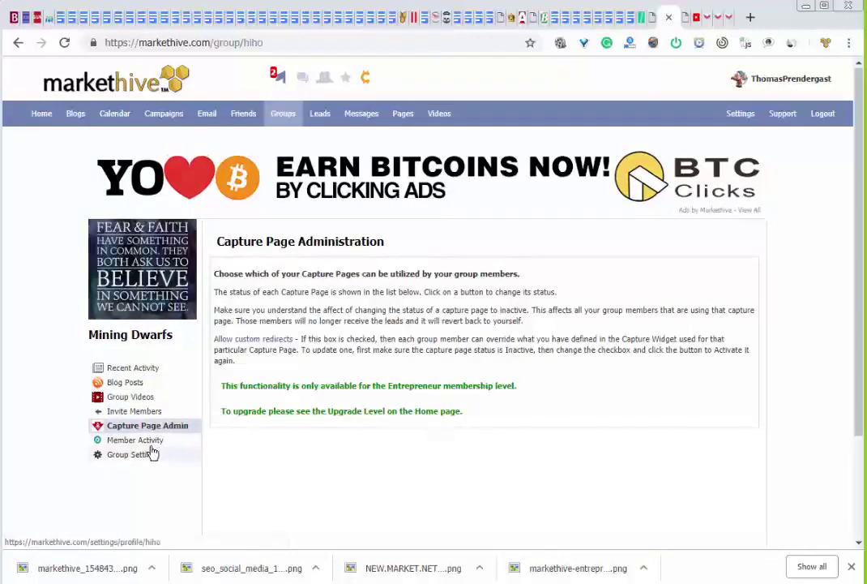
click(151, 444)
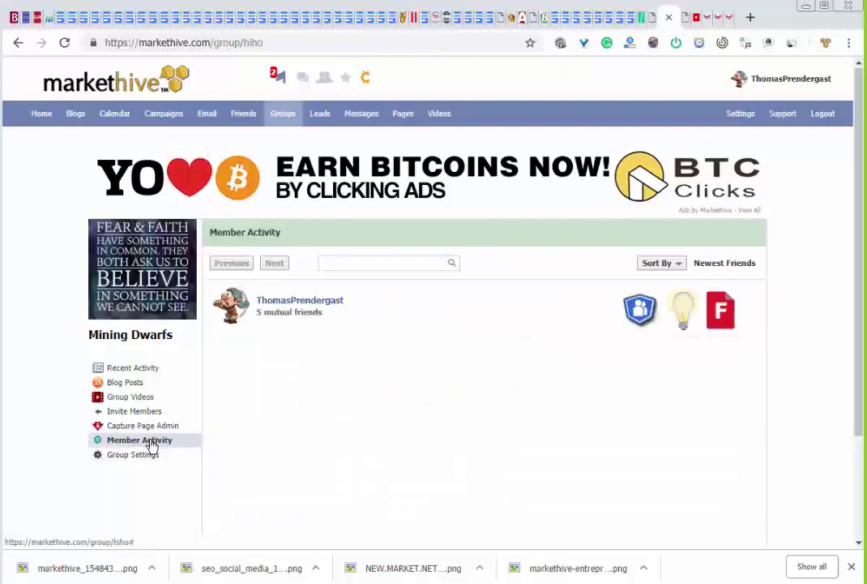
click(140, 457)
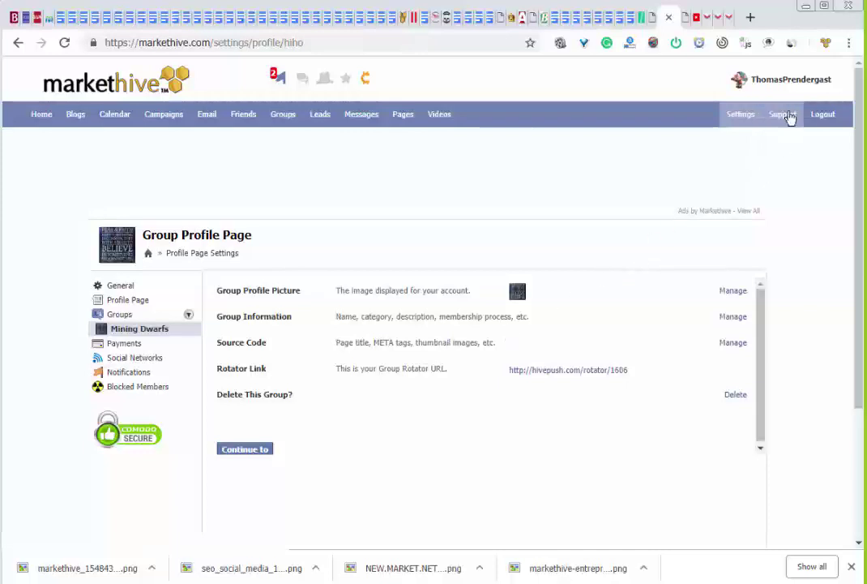
Check My Groups and My Videos on your profile, then open a new browser tab
click(780, 85)
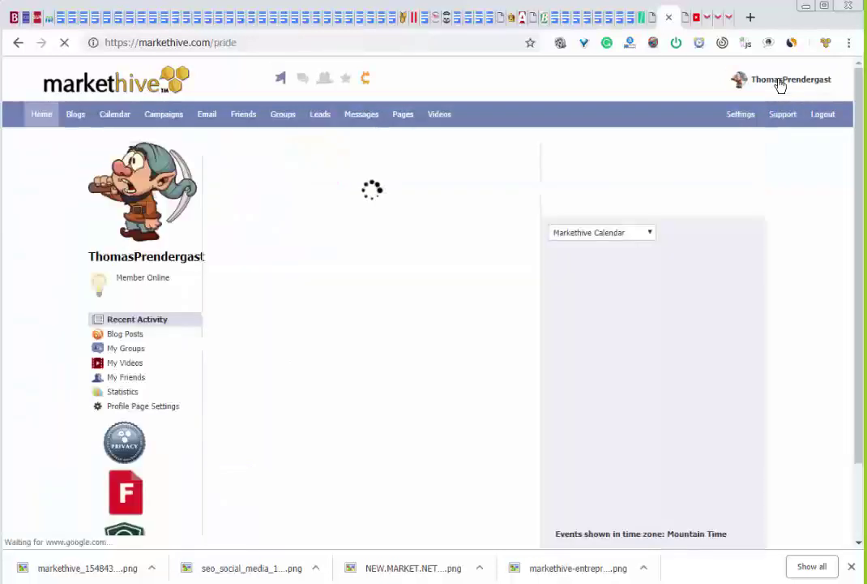
click(135, 351)
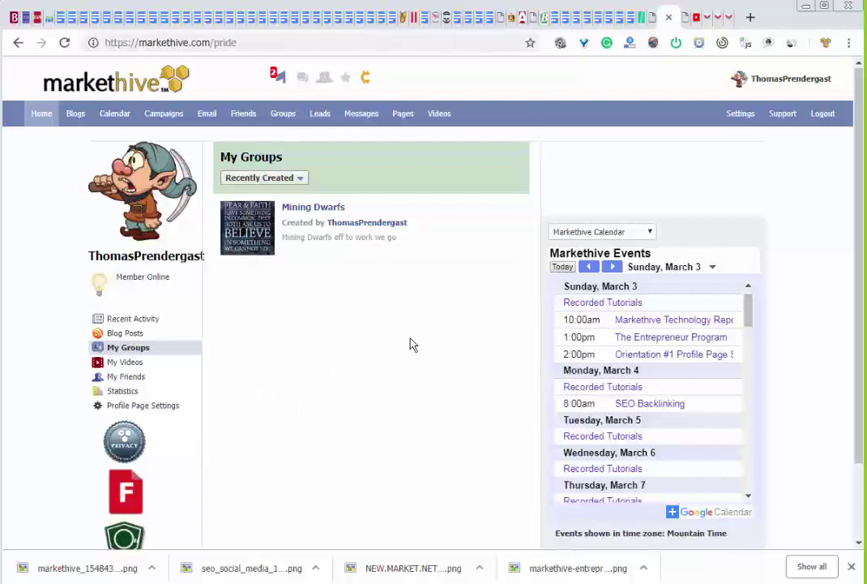
click(121, 362)
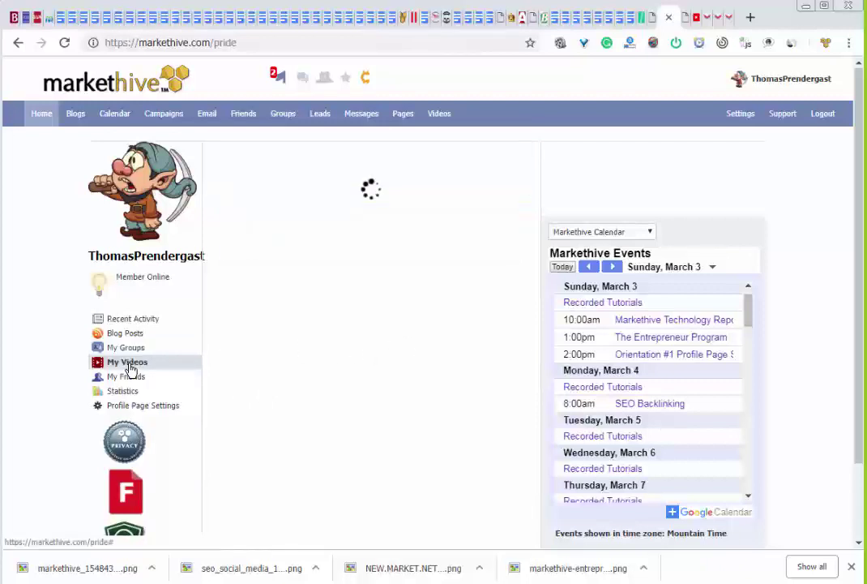
click(751, 18)
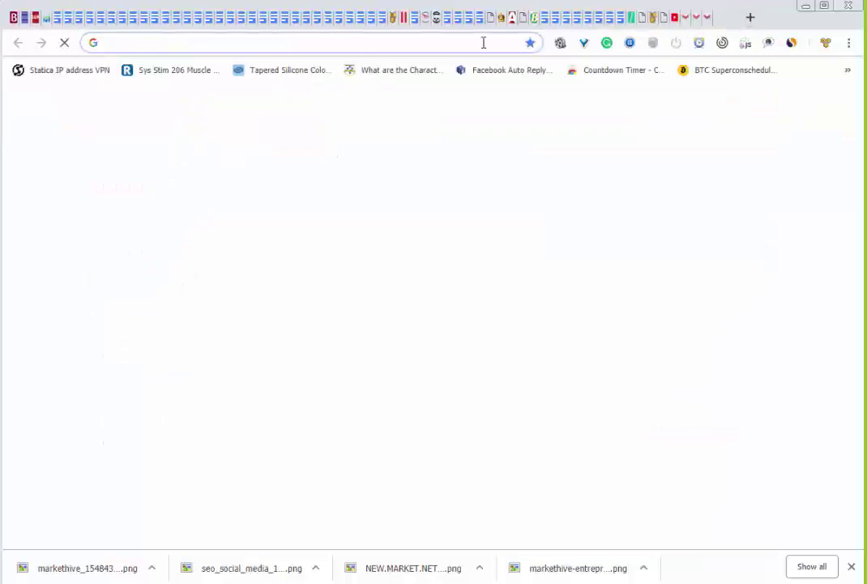
Load youtube.com in the new tab, correcting the misspelled 'yputube' address
text(ypu)
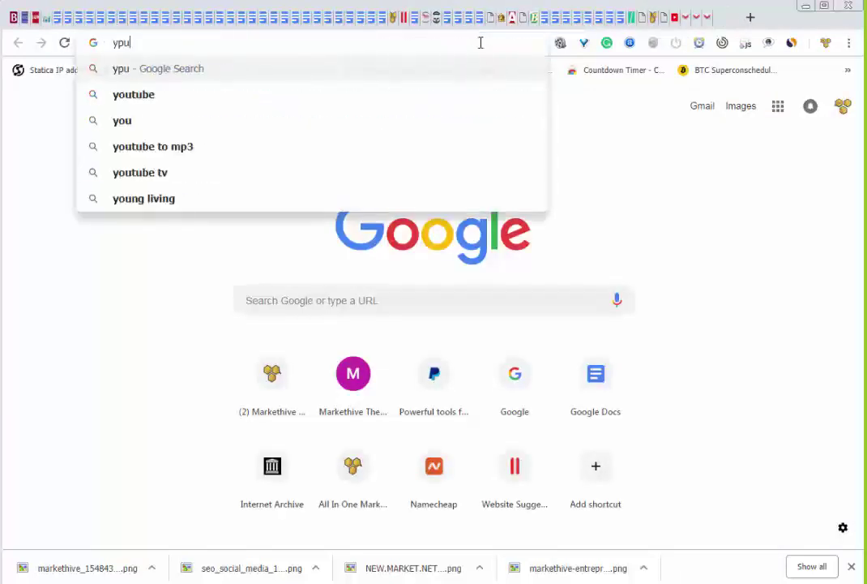
text(tube)
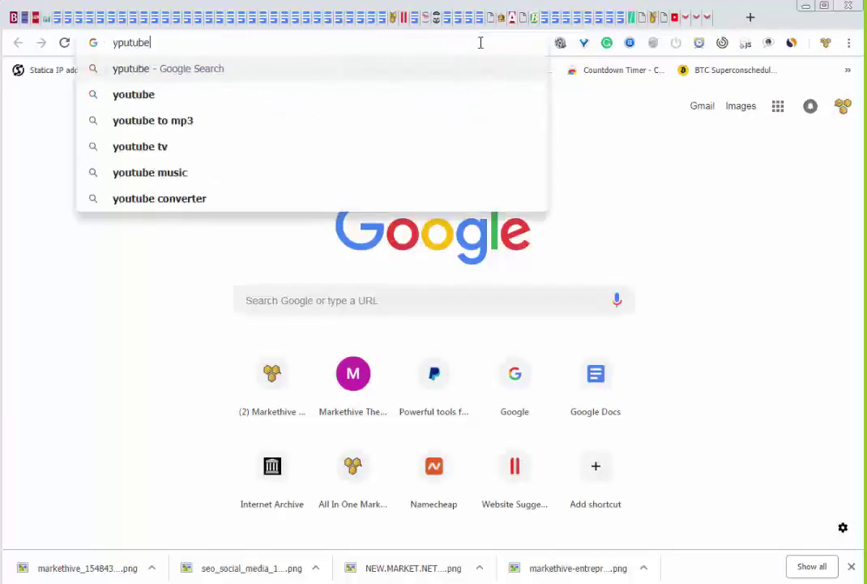
key(BackSpace)
key(BackSpace)
key(BackSpace)
key(BackSpace)
key(BackSpace)
key(BackSpace)
key(BackSpace)
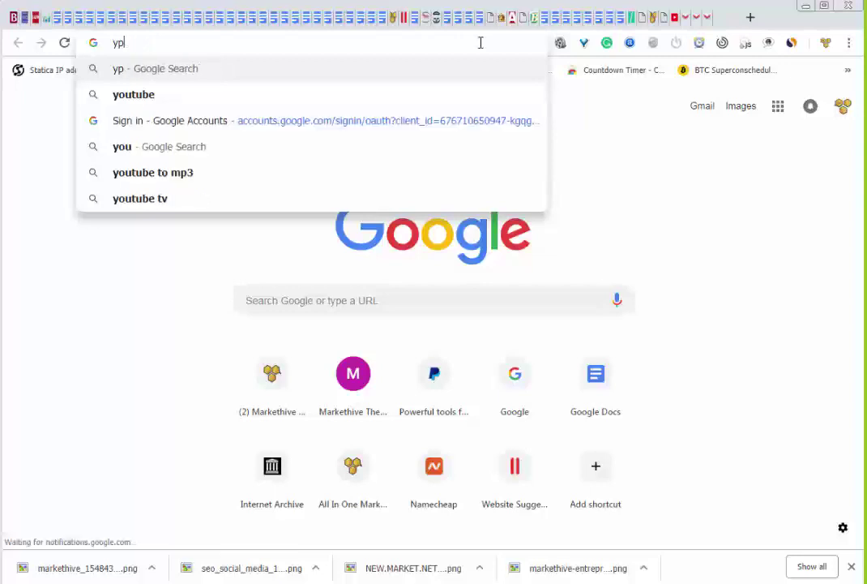
text(youtu)
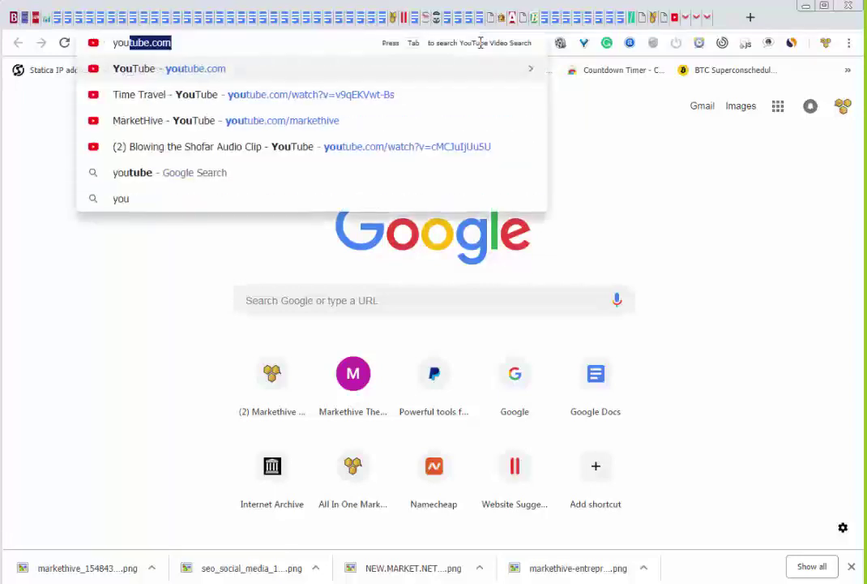
text(be)
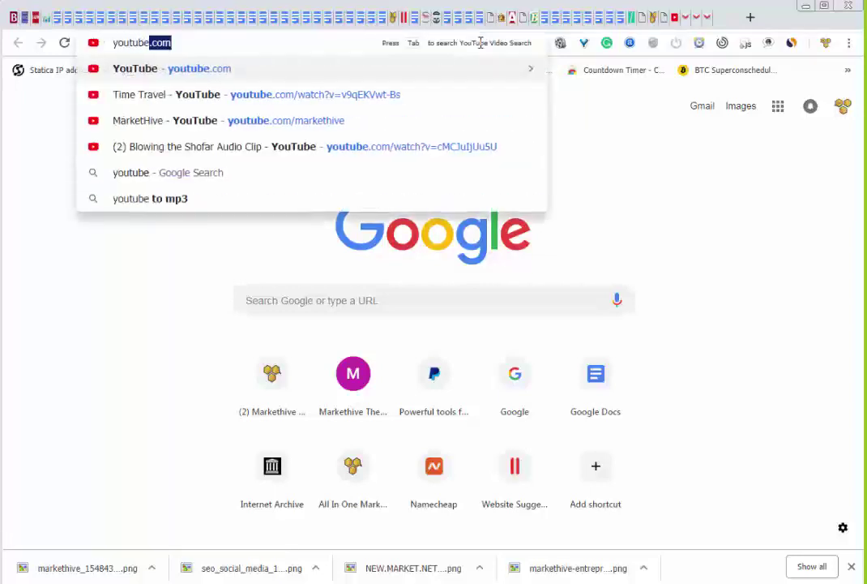
text(.com)
key(Return)
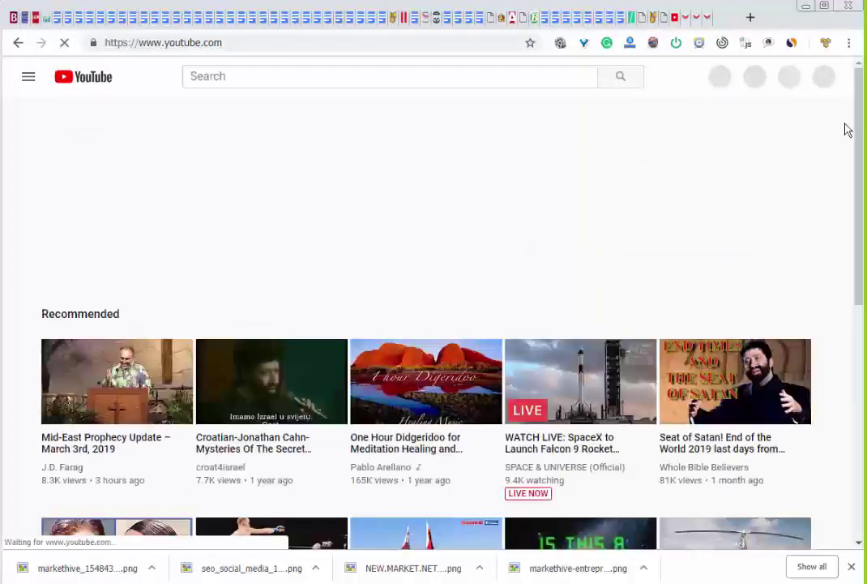
Switch YouTube to the Crypto Hive channel and go to its My channel page
click(820, 80)
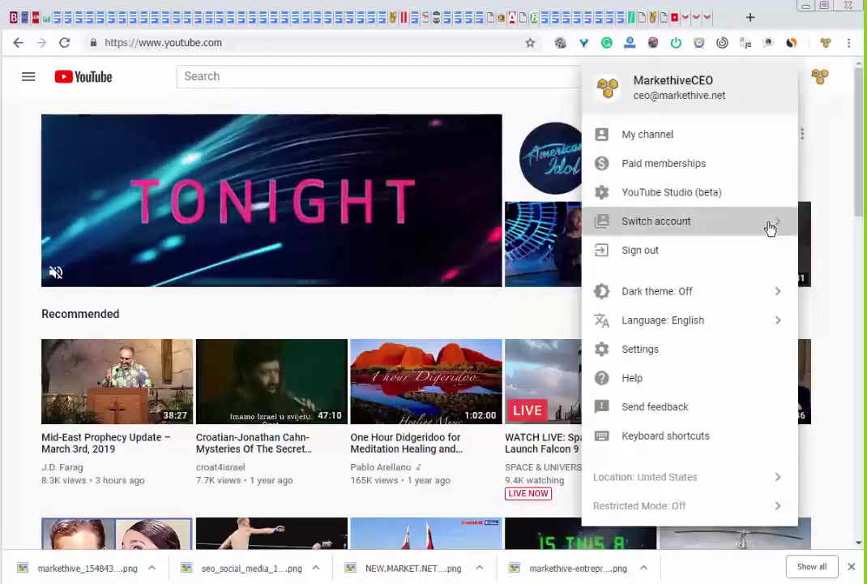
click(770, 227)
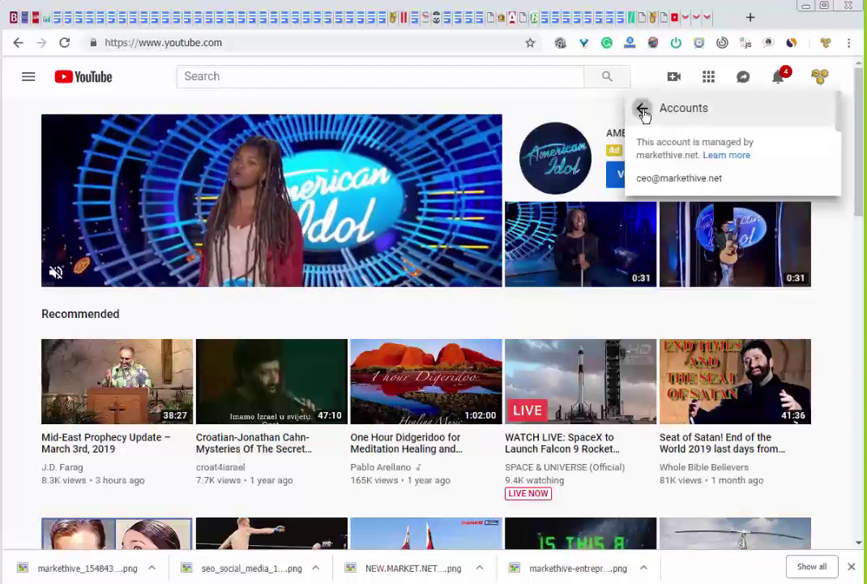
click(643, 110)
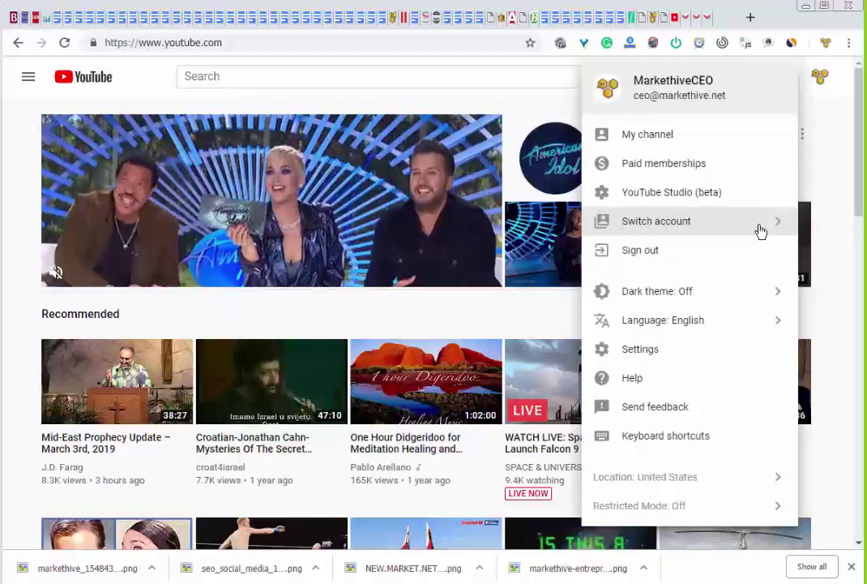
click(761, 232)
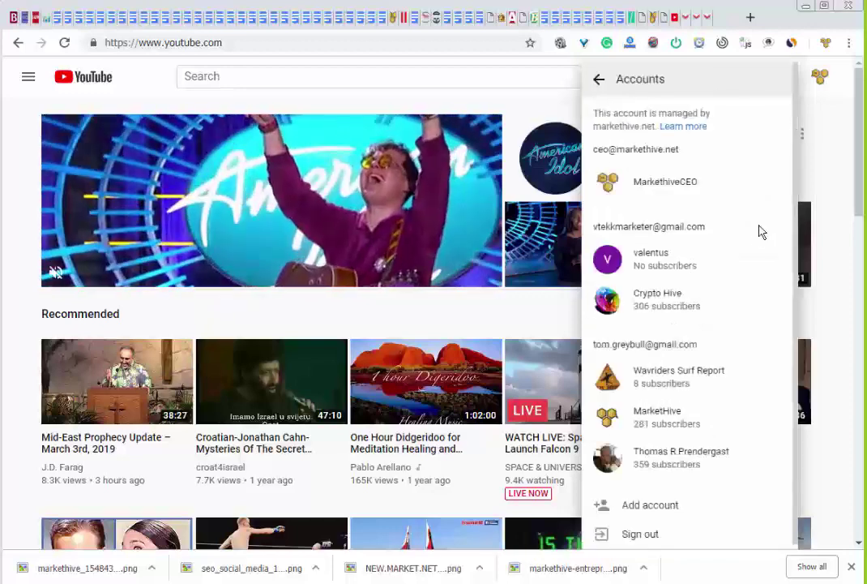
click(743, 304)
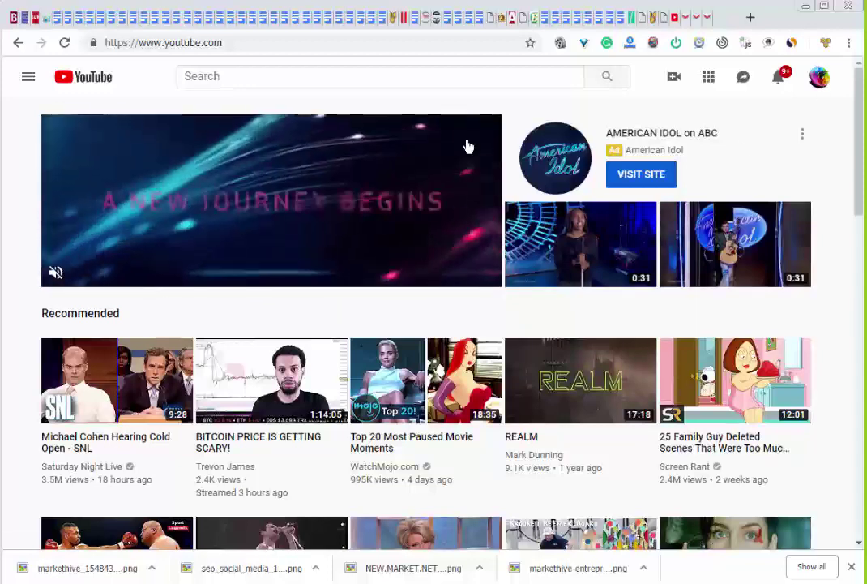
click(818, 77)
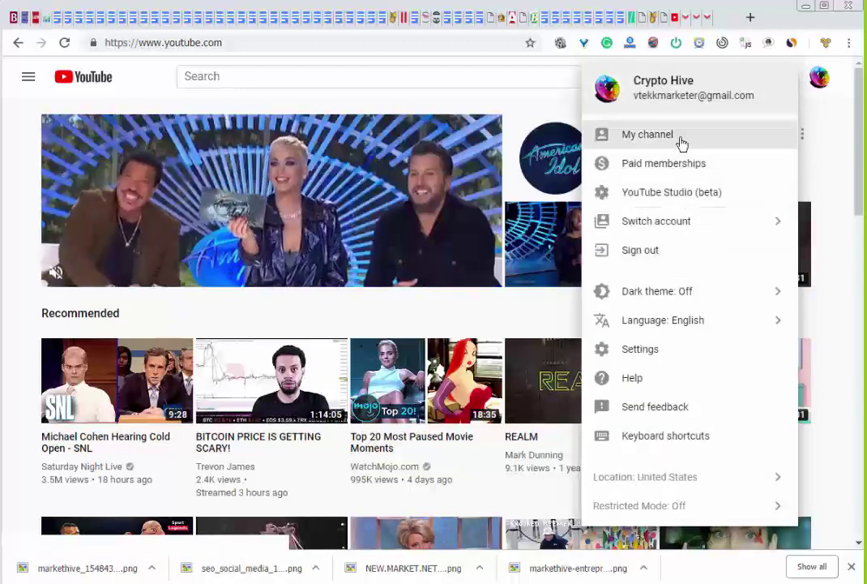
click(670, 140)
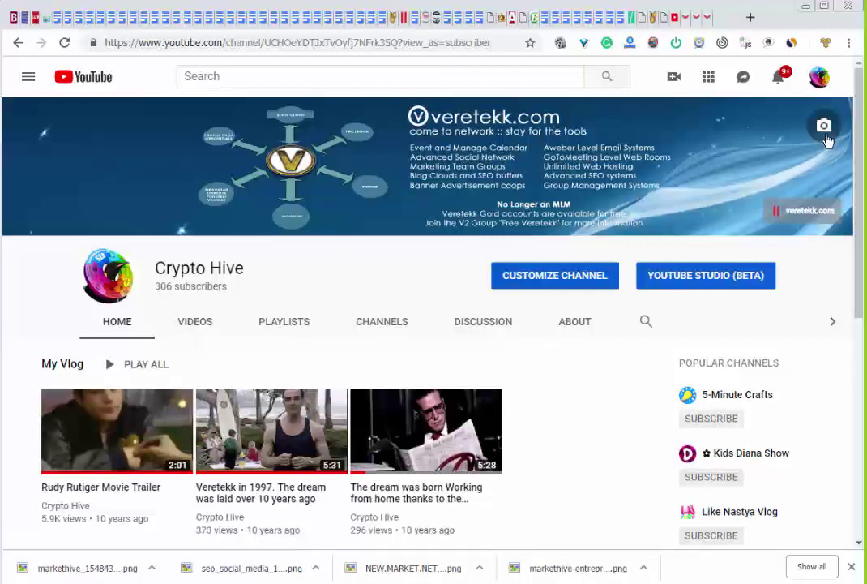
Choose Upload video from YouTube's Create menu
click(820, 78)
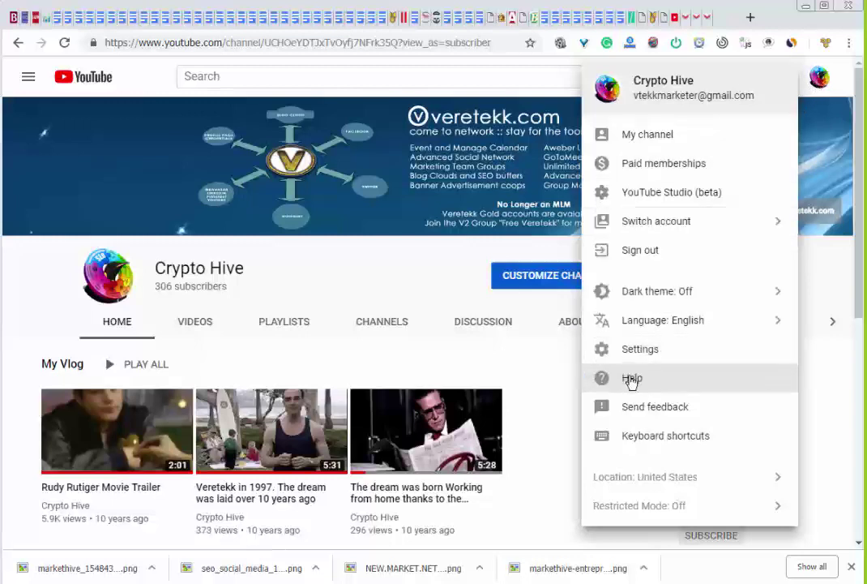
click(515, 366)
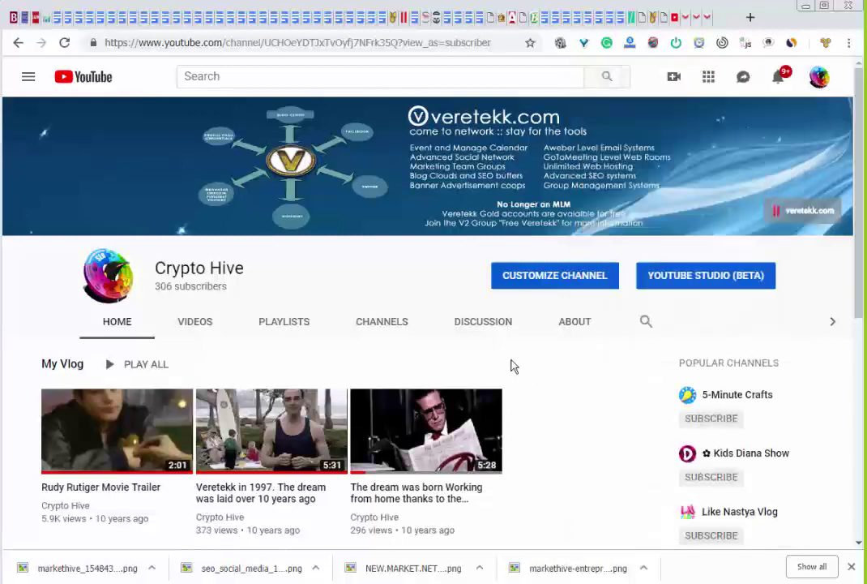
click(675, 78)
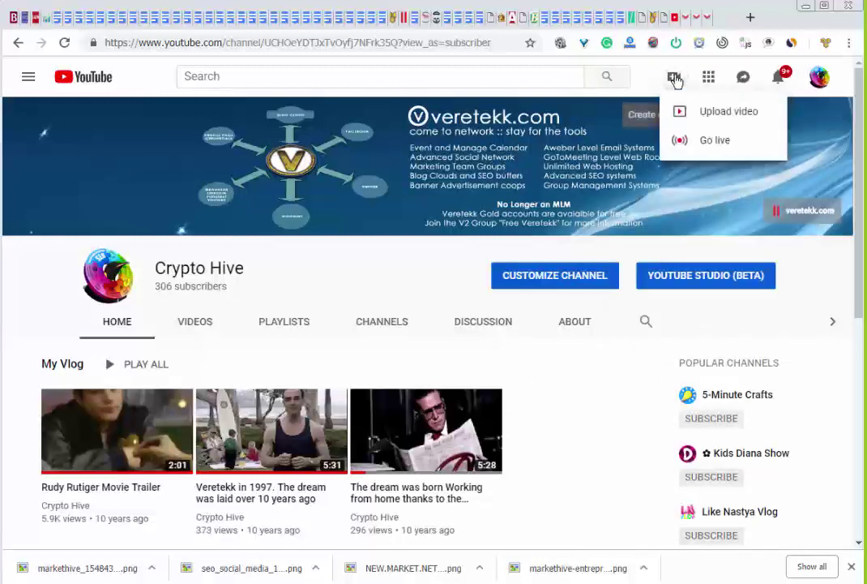
click(690, 114)
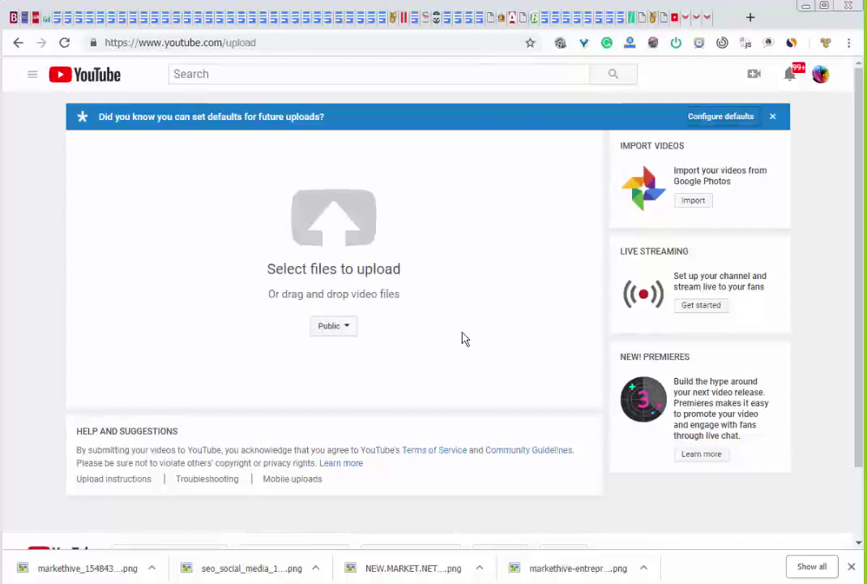
click(327, 237)
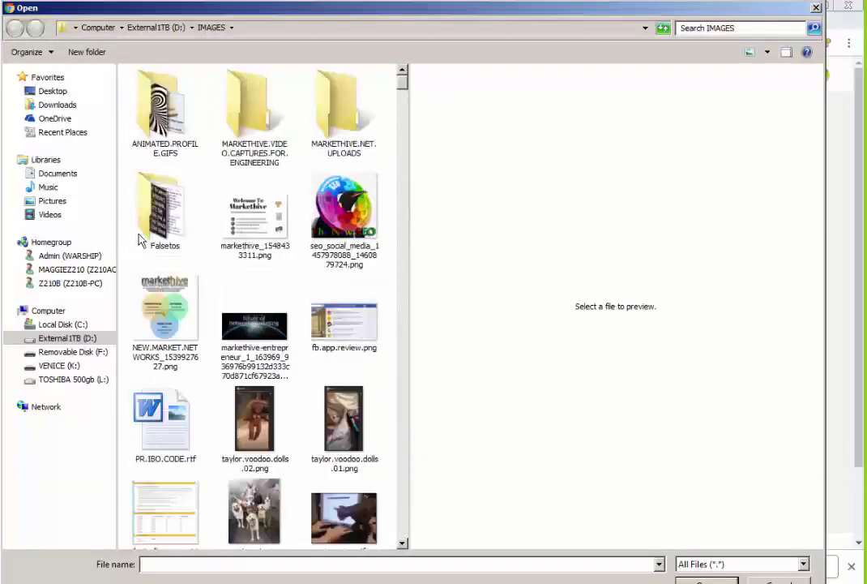
click(154, 28)
double_click(164, 267)
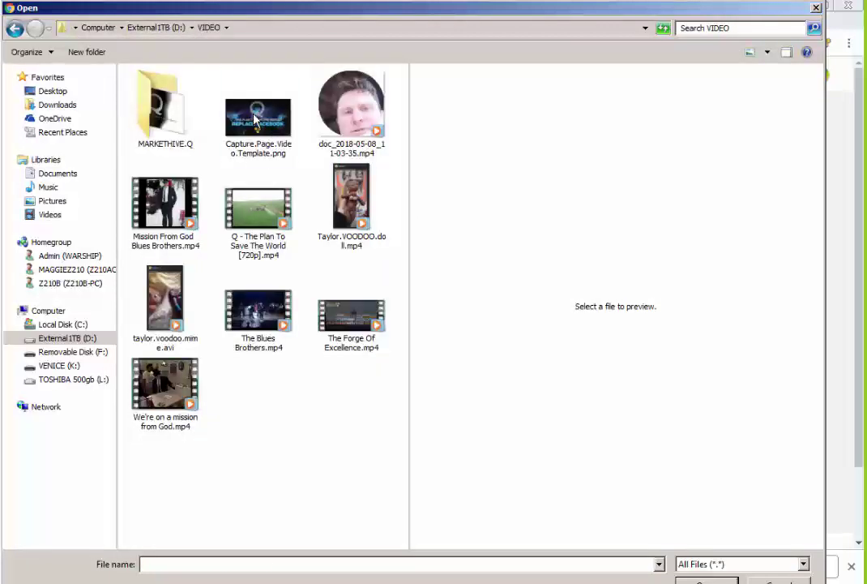
double_click(256, 119)
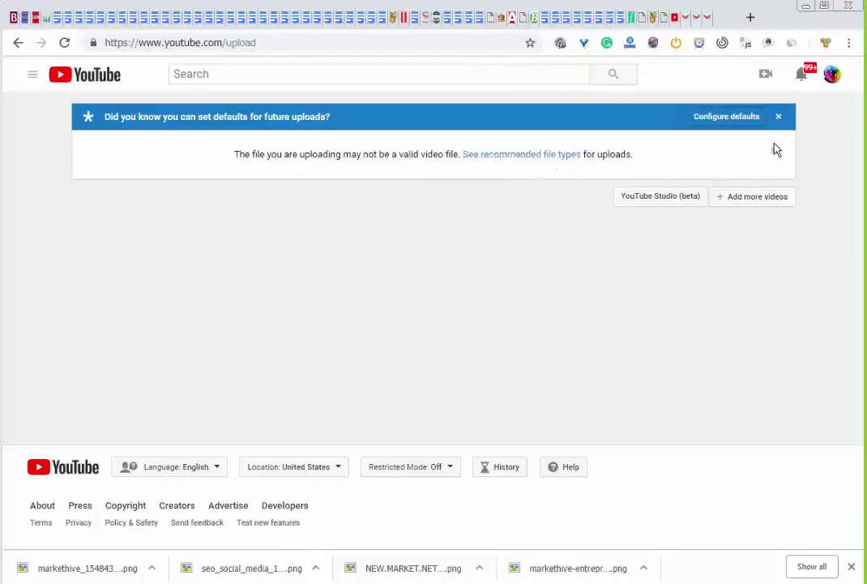
click(778, 116)
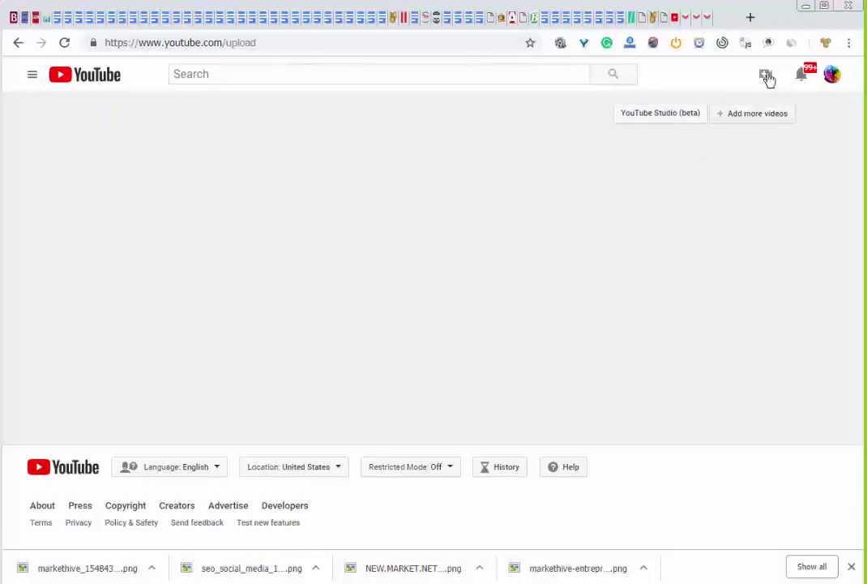
click(767, 77)
click(706, 115)
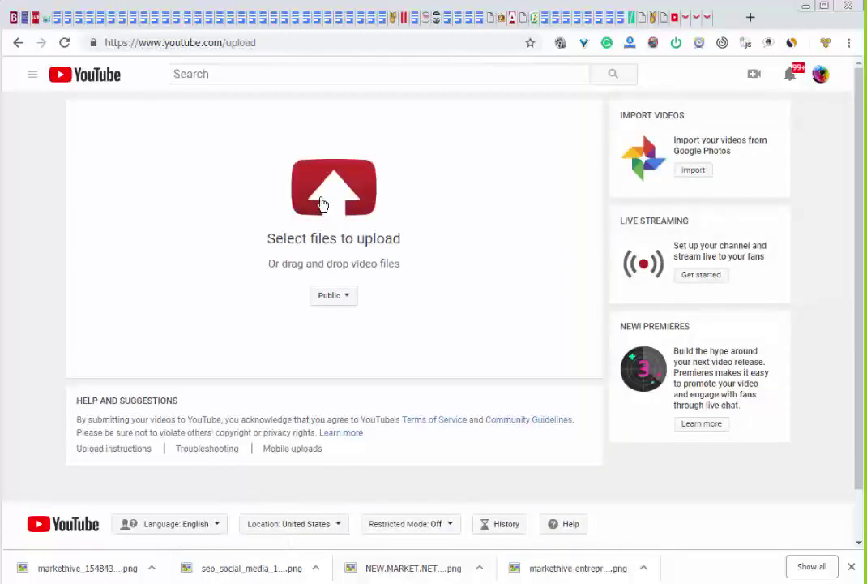
Upload Mission From God Blues Brothers.mp4, publish it, and return to the Markethive tab
click(328, 202)
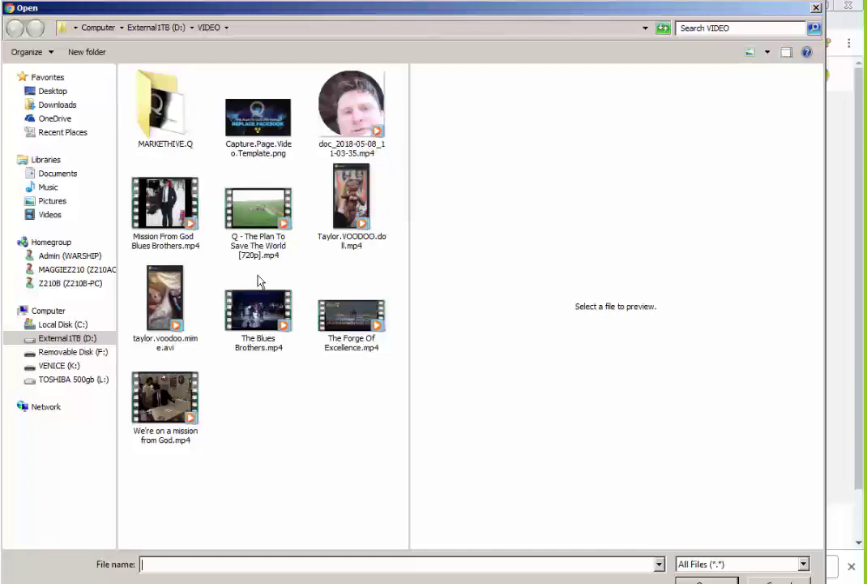
double_click(166, 210)
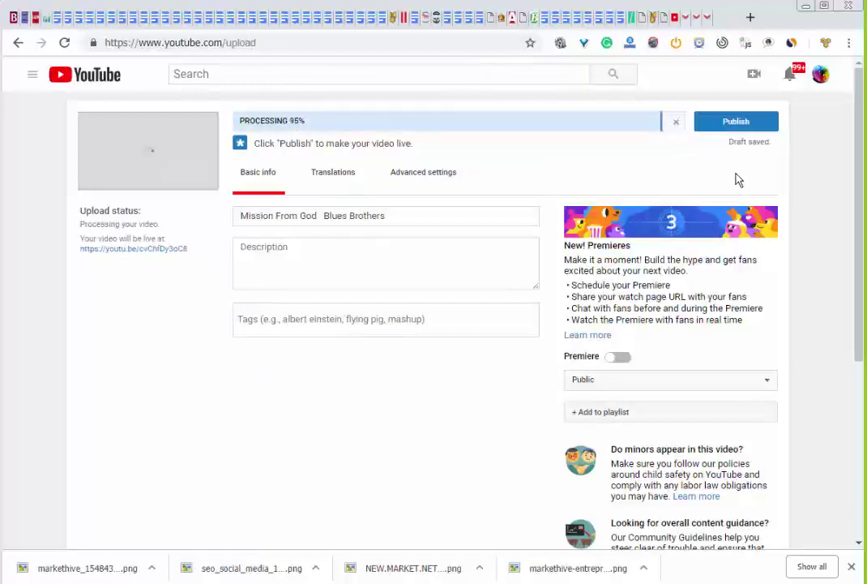
click(734, 123)
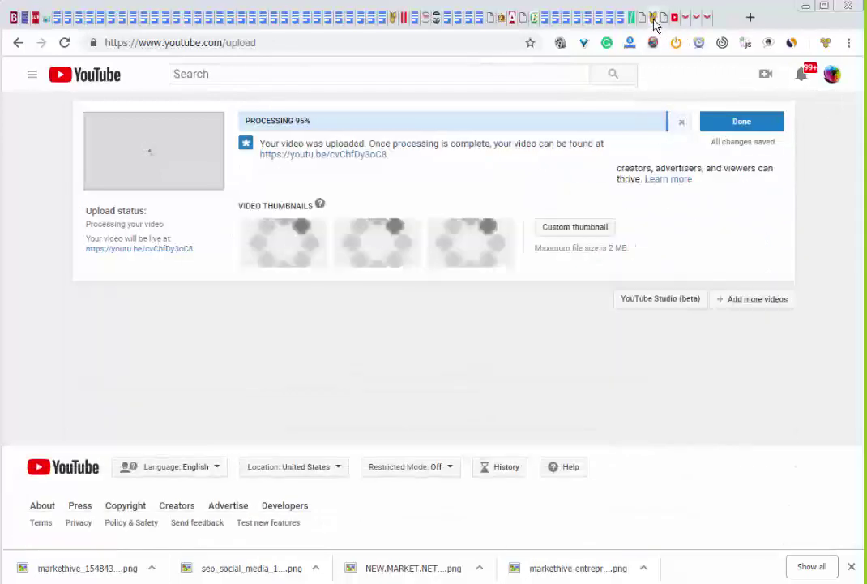
click(653, 19)
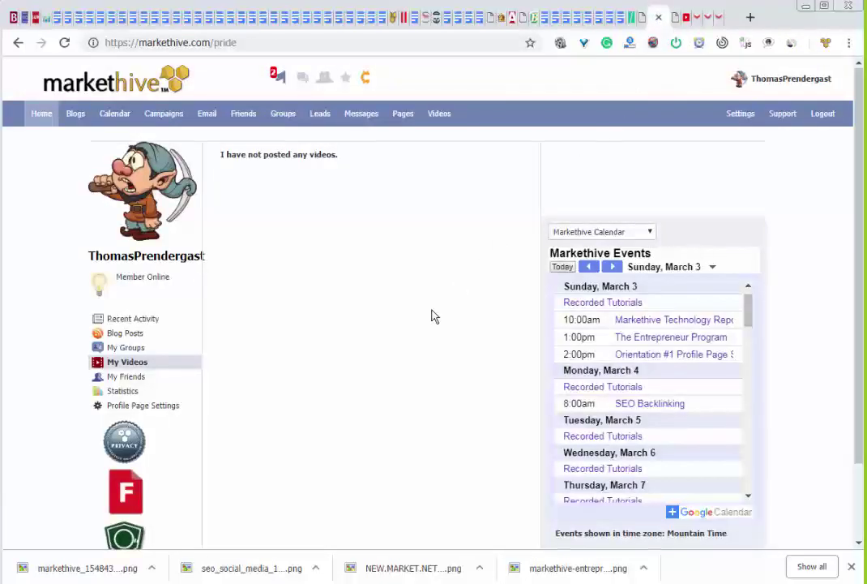
Open Markethive's Videos section and show My Videos
click(439, 116)
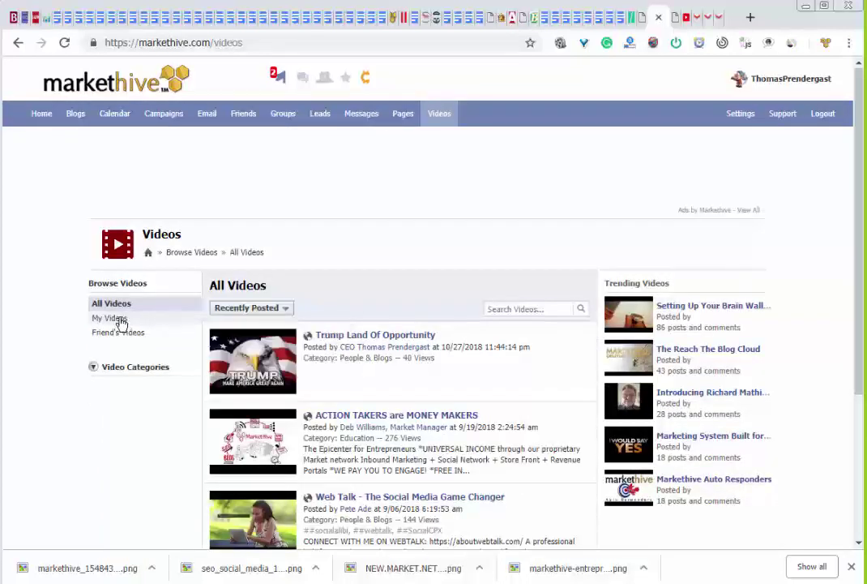
click(121, 323)
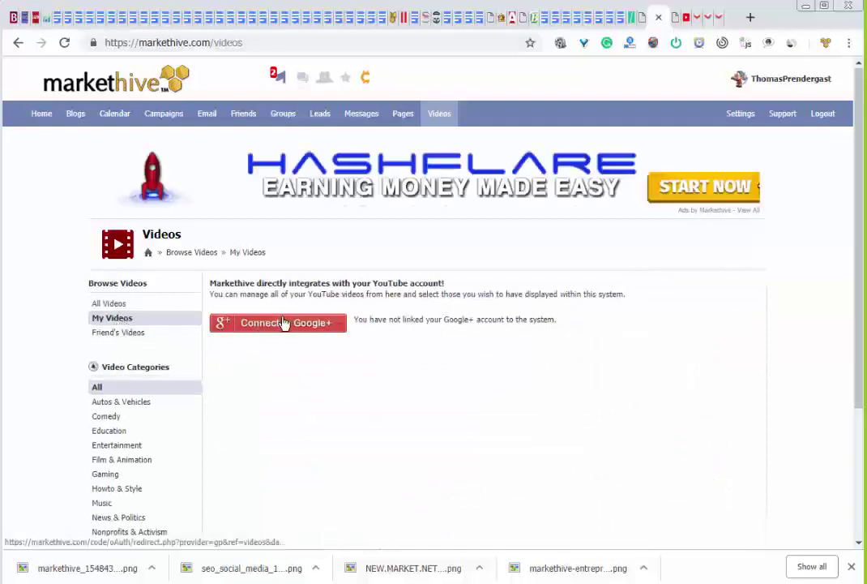
Connect Markethive to Google+ with the channel's Google account and allow access
click(284, 325)
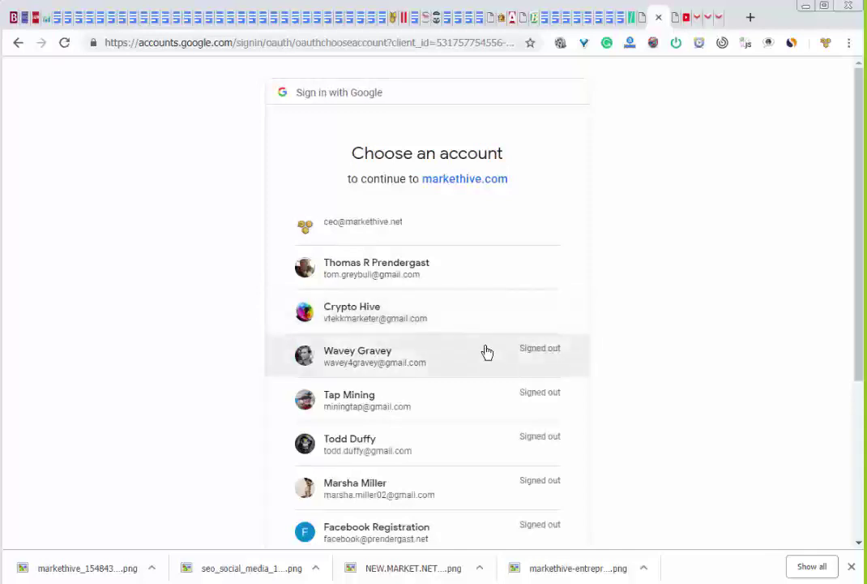
click(416, 325)
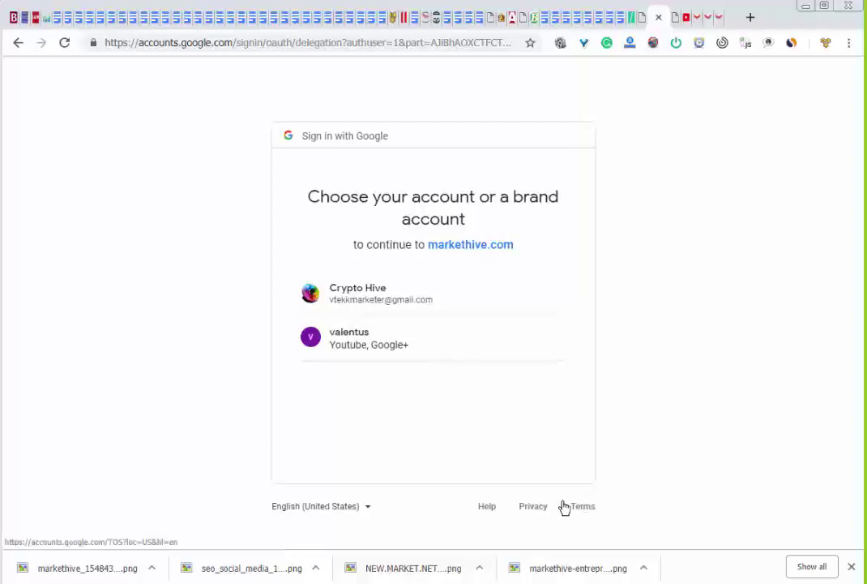
click(369, 299)
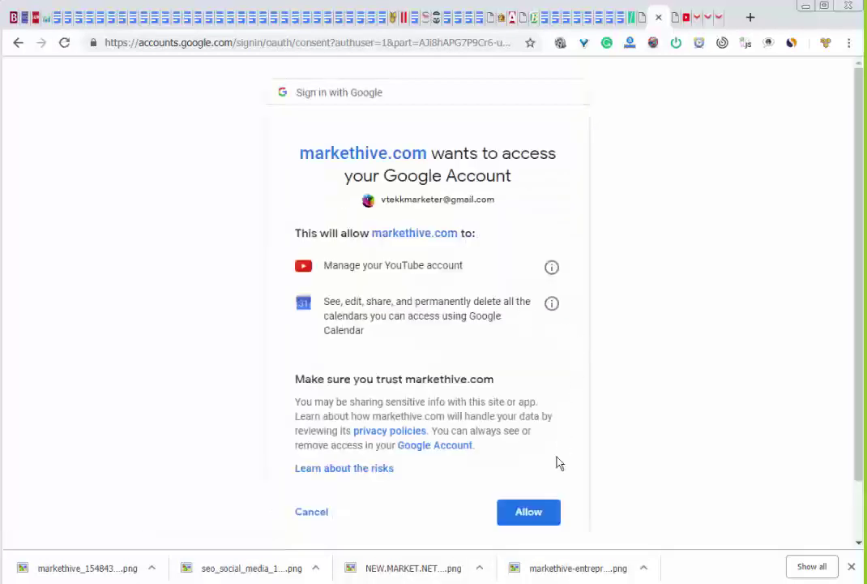
click(528, 514)
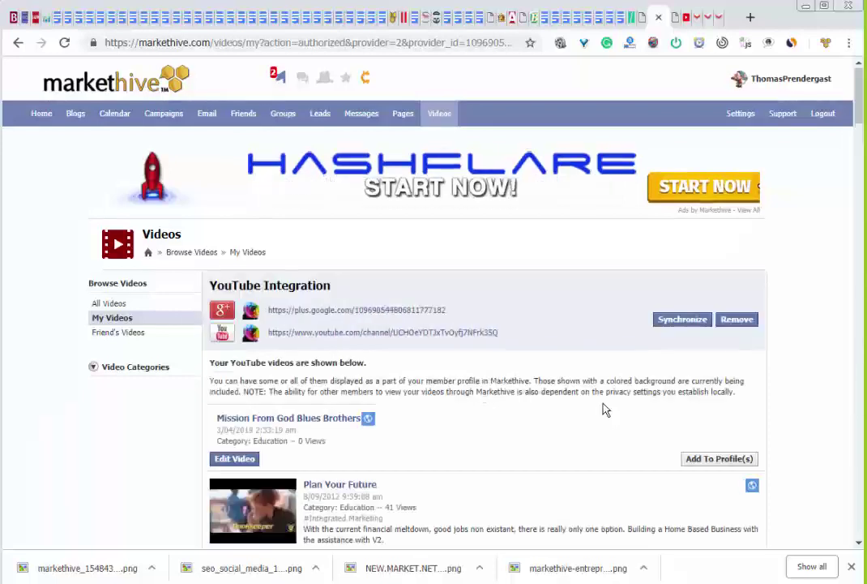
Add five YouTube videos to profiles: Mission From God Blues Brothers, Plan Your Future, Business is Booming, Bring It Home with V2, The Greatest Recession
scroll(558, 418, down, 3)
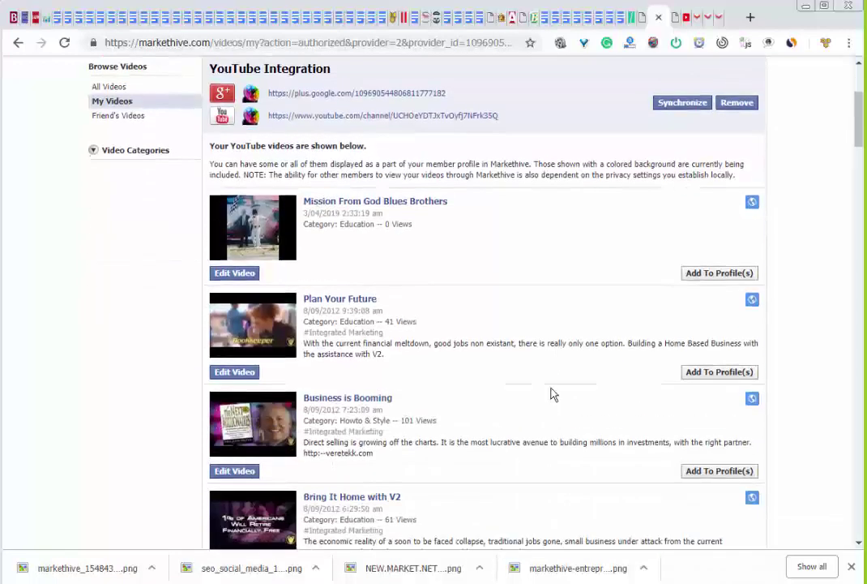
click(712, 275)
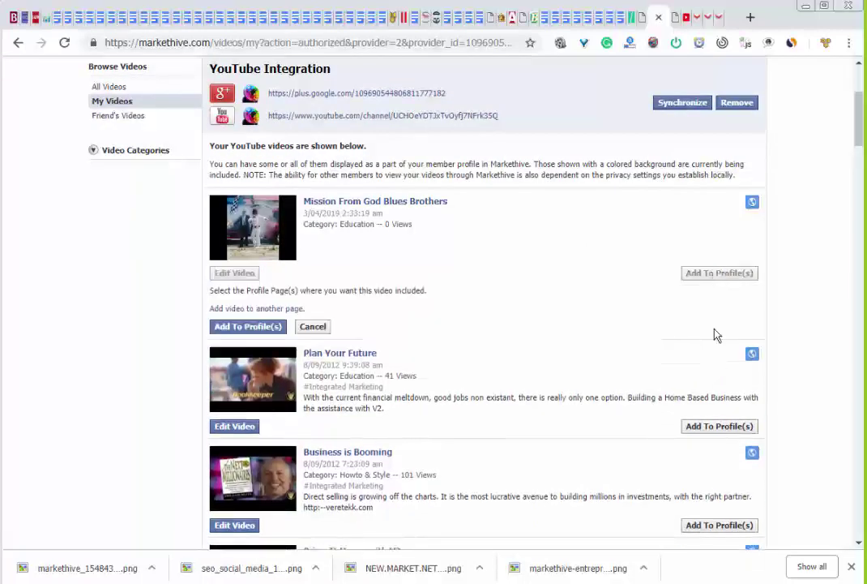
click(717, 426)
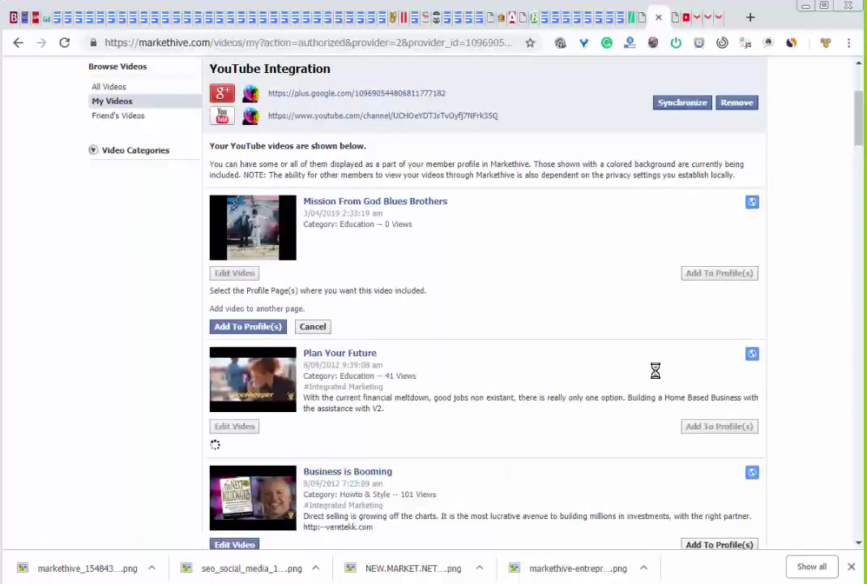
scroll(626, 346, down, 3)
click(705, 437)
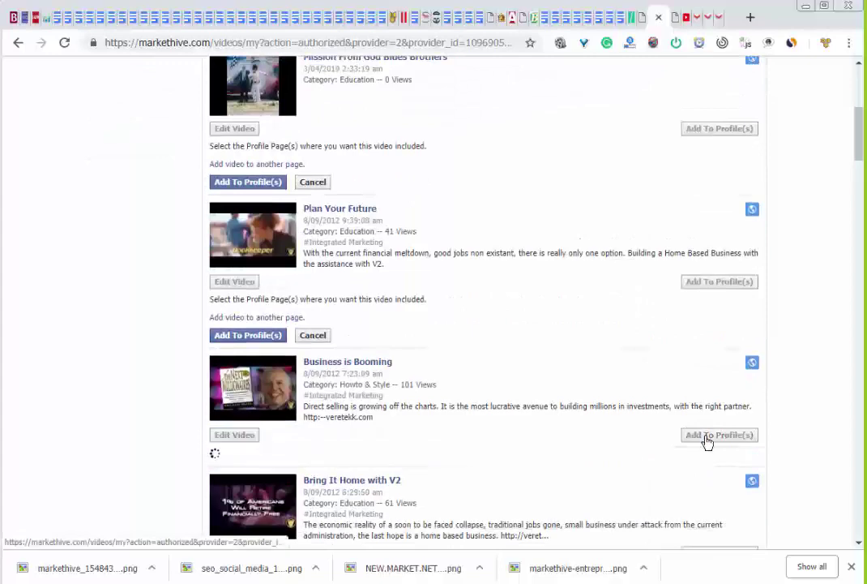
scroll(616, 329, down, 4)
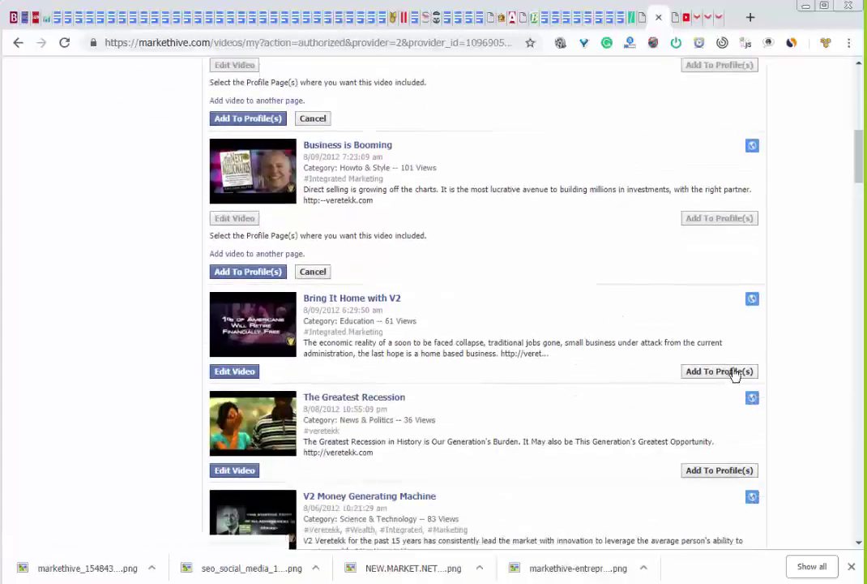
click(719, 373)
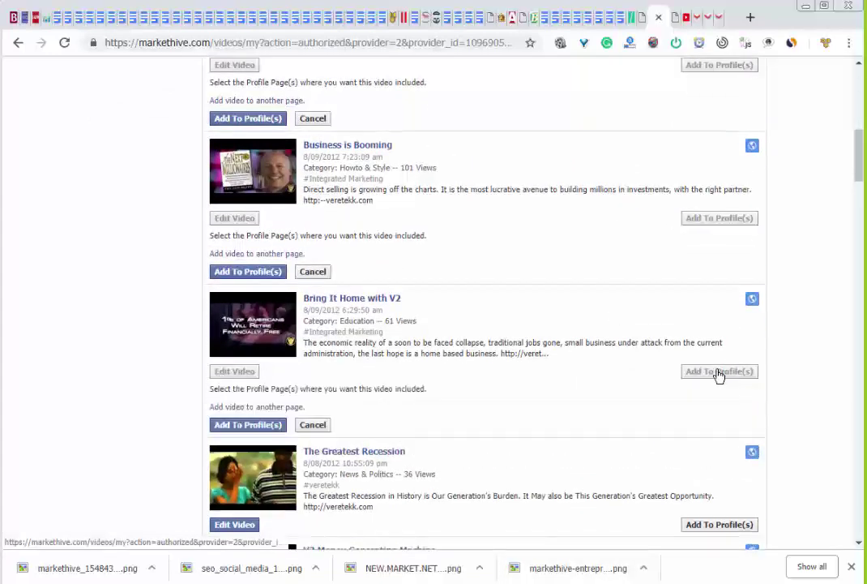
click(719, 525)
Go back up and return to your Markethive profile page
scroll(631, 383, up, 6)
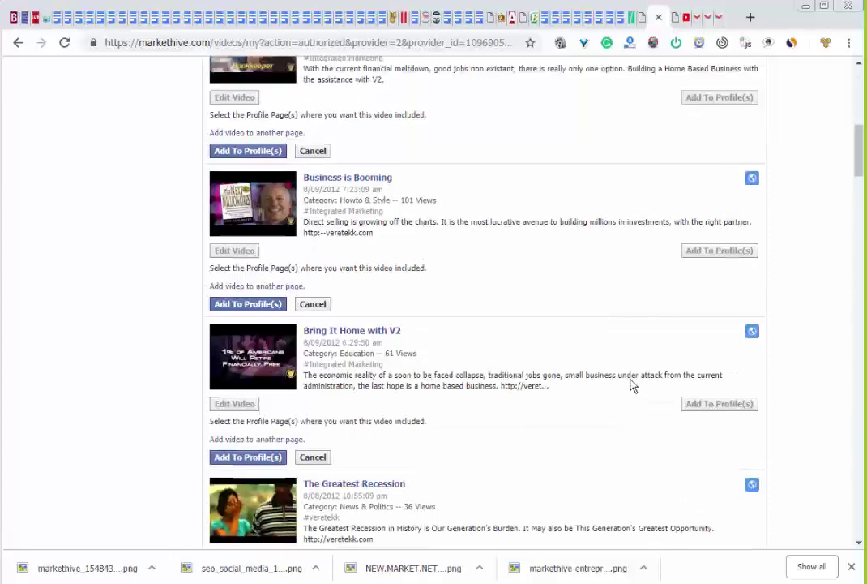
scroll(628, 381, up, 4)
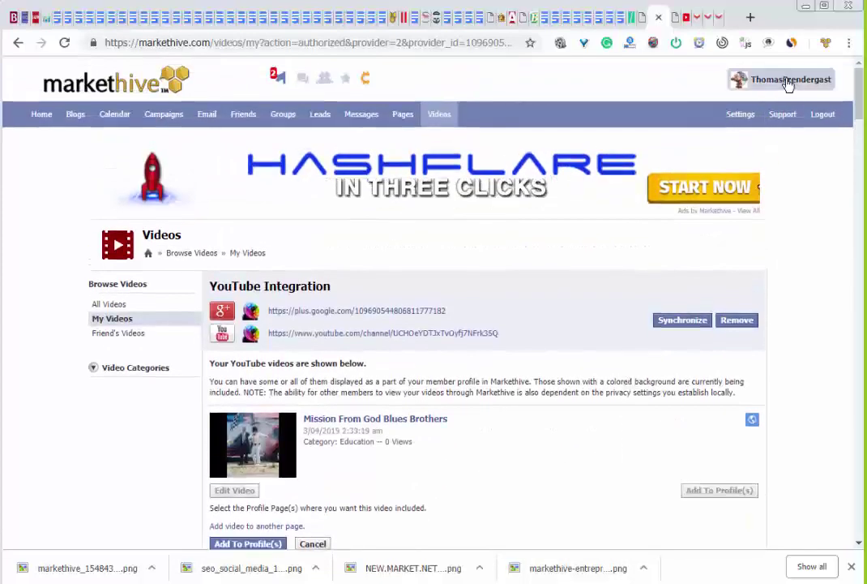
click(788, 82)
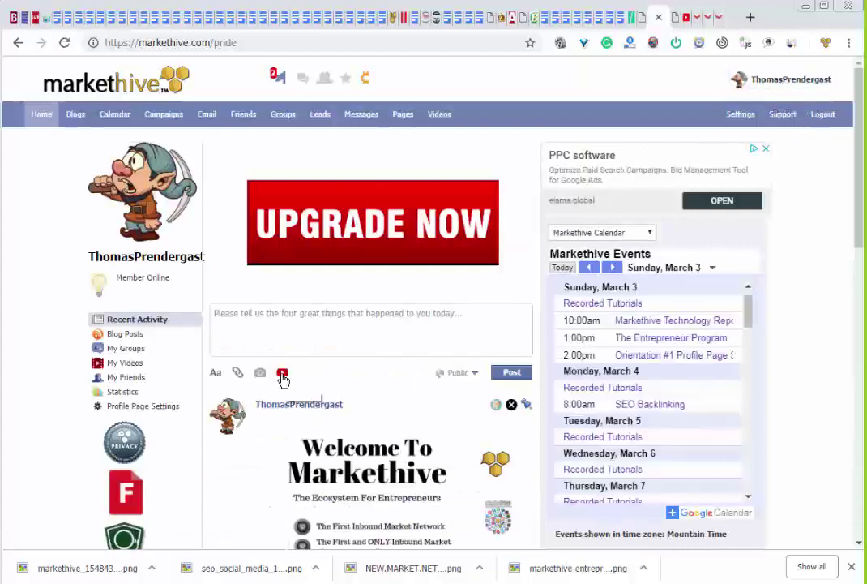
Share 'The Spirit of Veretekk' from your YouTube video list as a new post on the profile feed
click(282, 374)
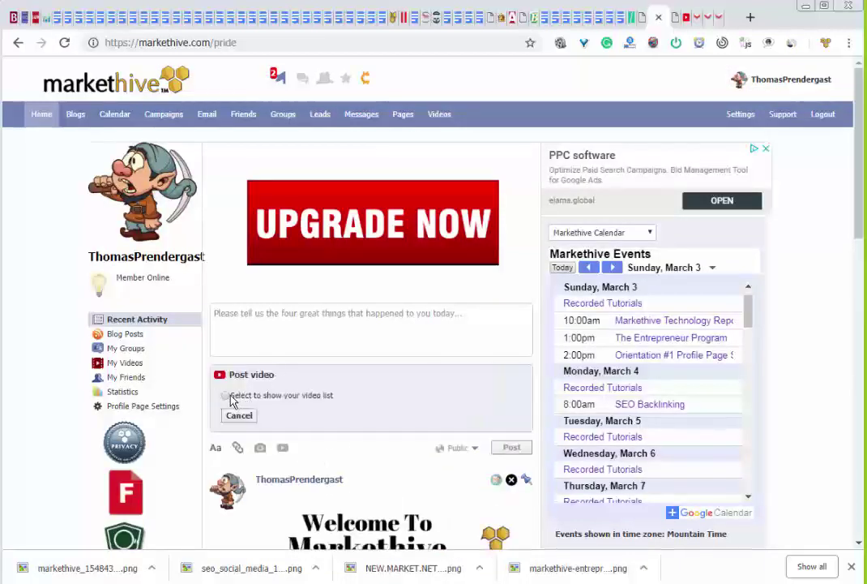
click(226, 396)
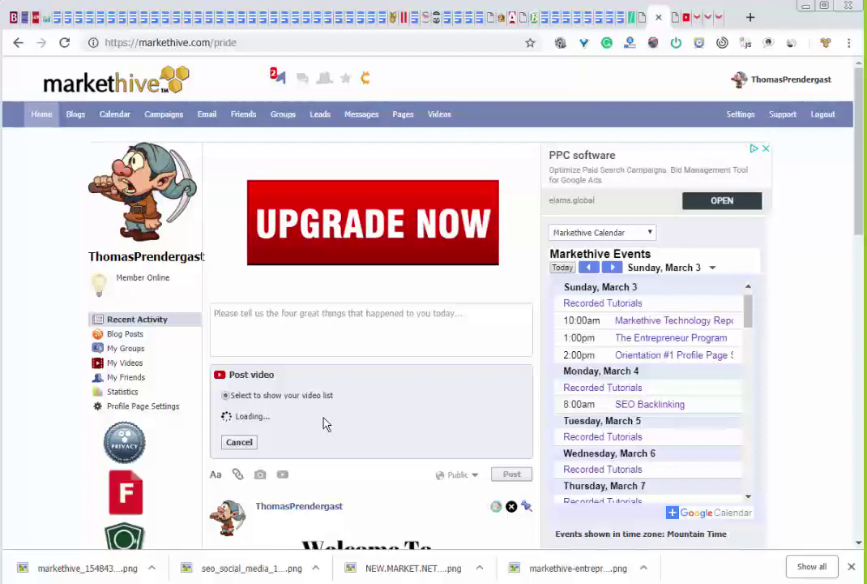
scroll(490, 471, down, 2)
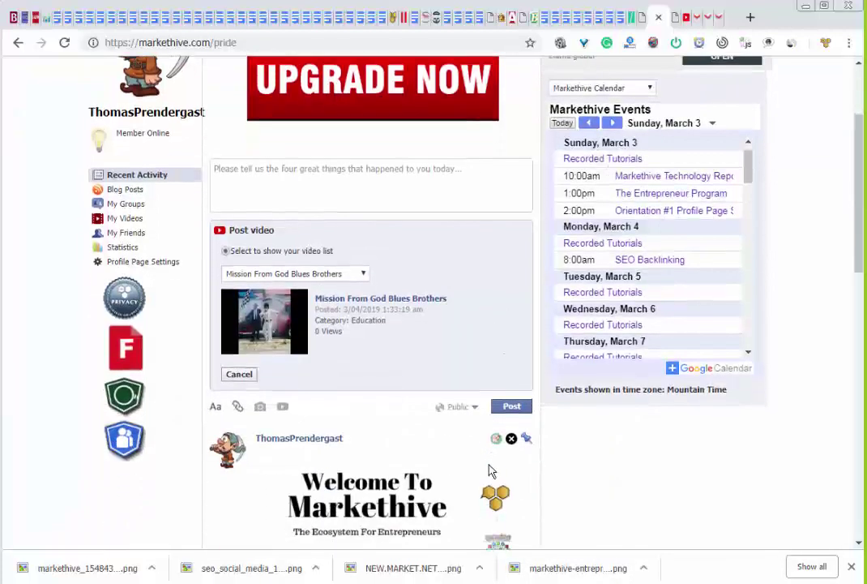
click(344, 277)
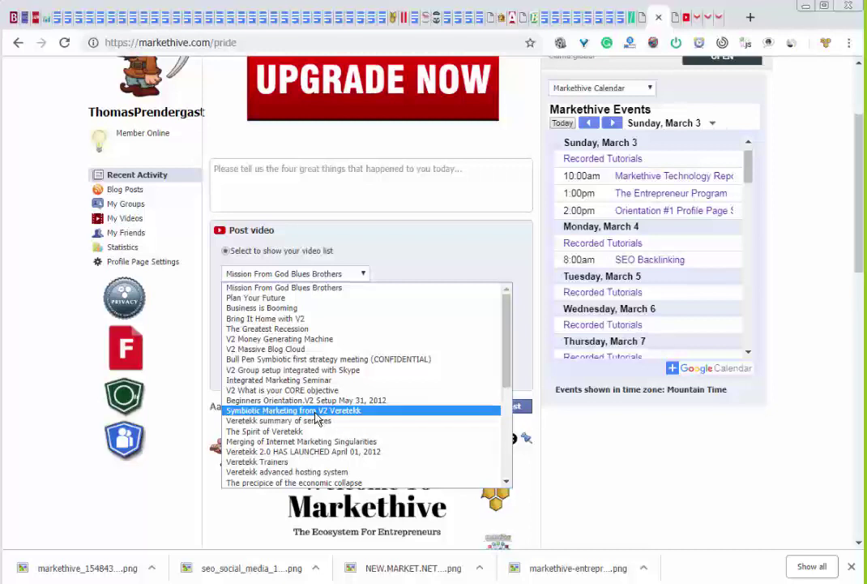
click(308, 432)
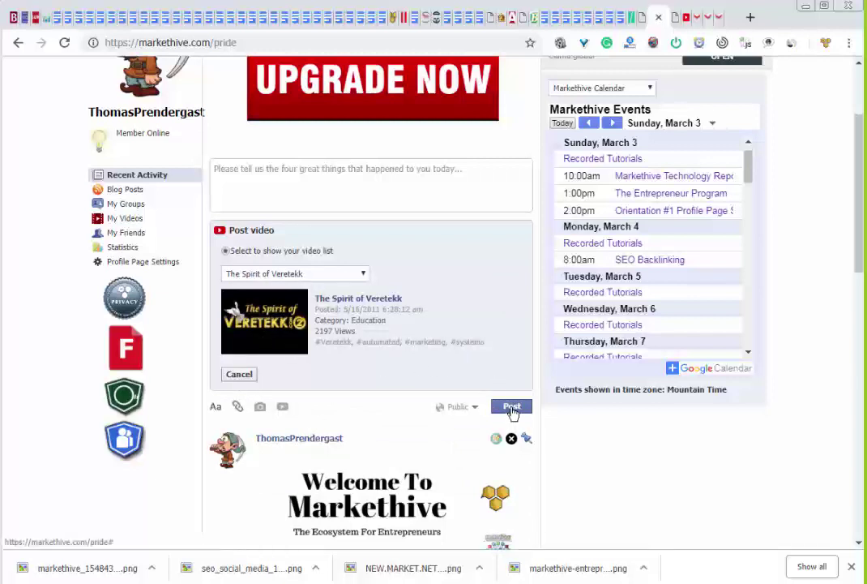
click(510, 409)
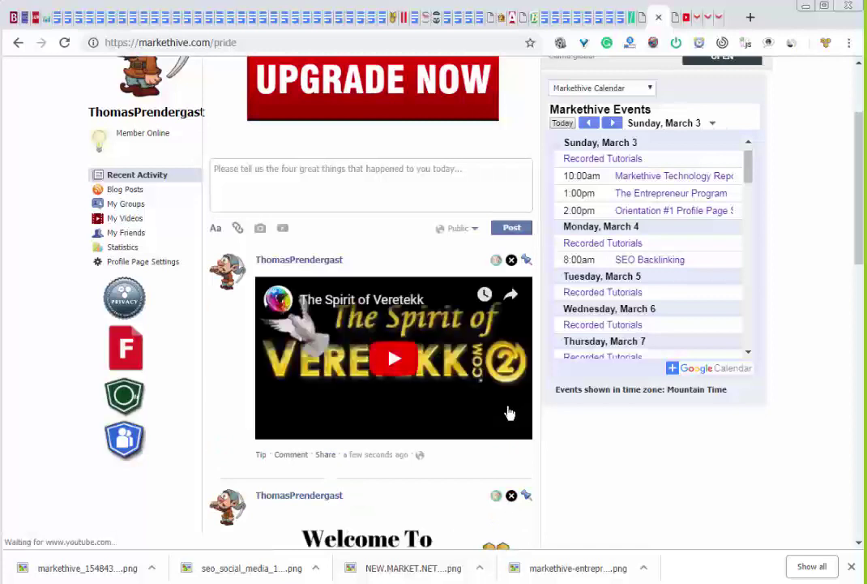
Play the newly posted video, check My Videos, then open the site-wide Videos section
click(393, 361)
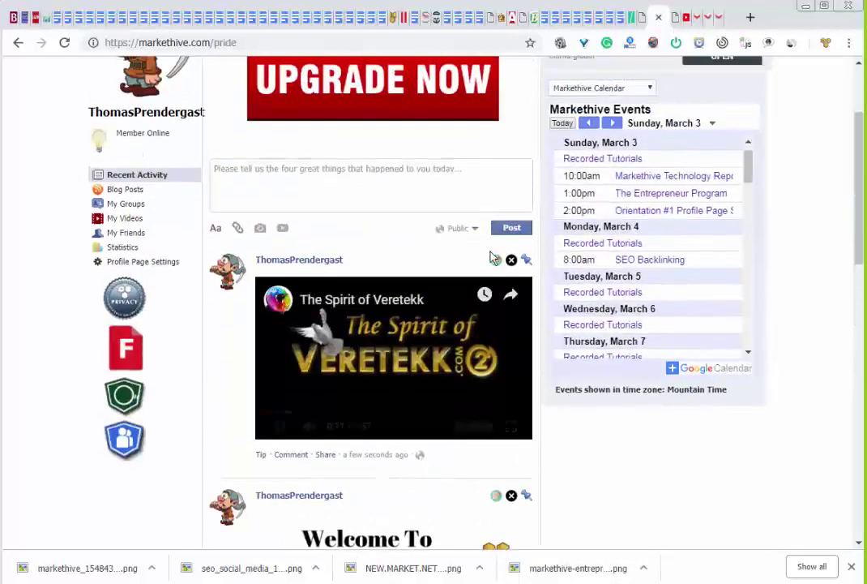
click(128, 219)
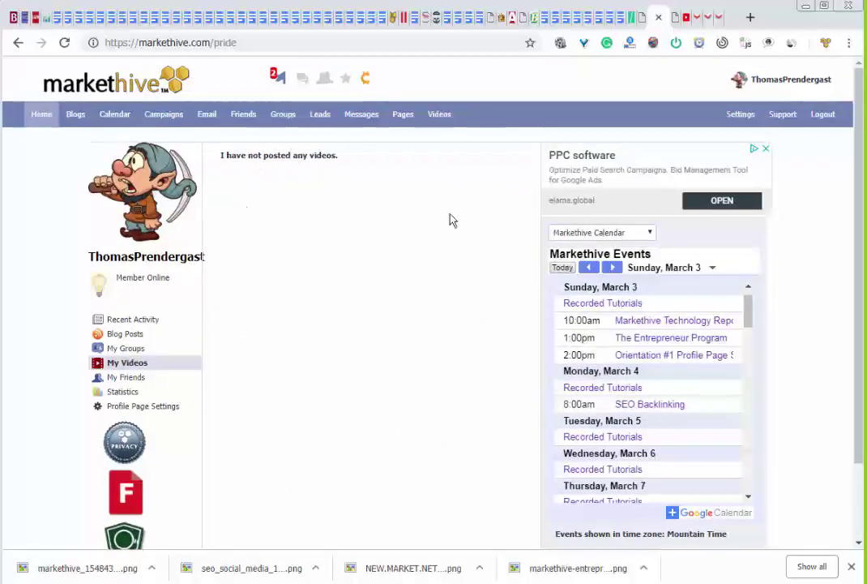
click(438, 117)
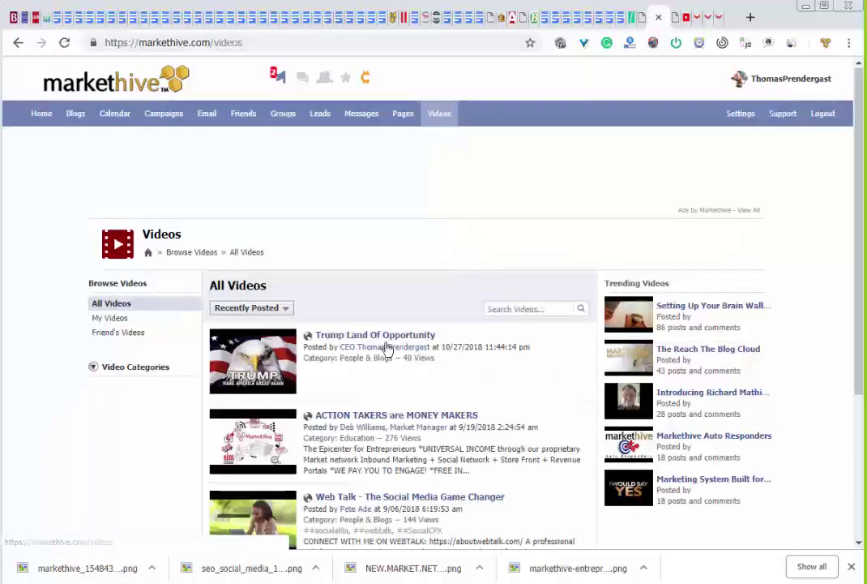
Edit 'Mission From God Blues Brothers' in My Videos to also appear on My Profile Page, and update it
click(110, 318)
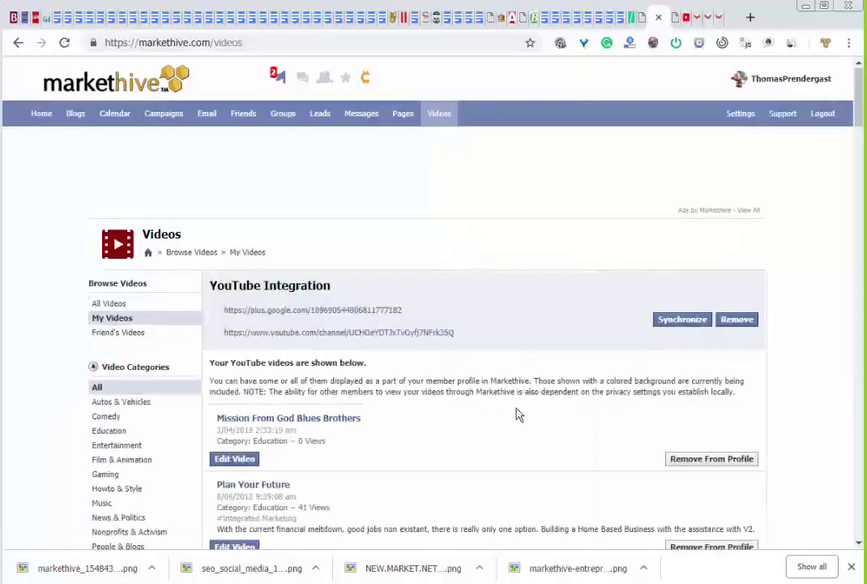
scroll(454, 460, down, 3)
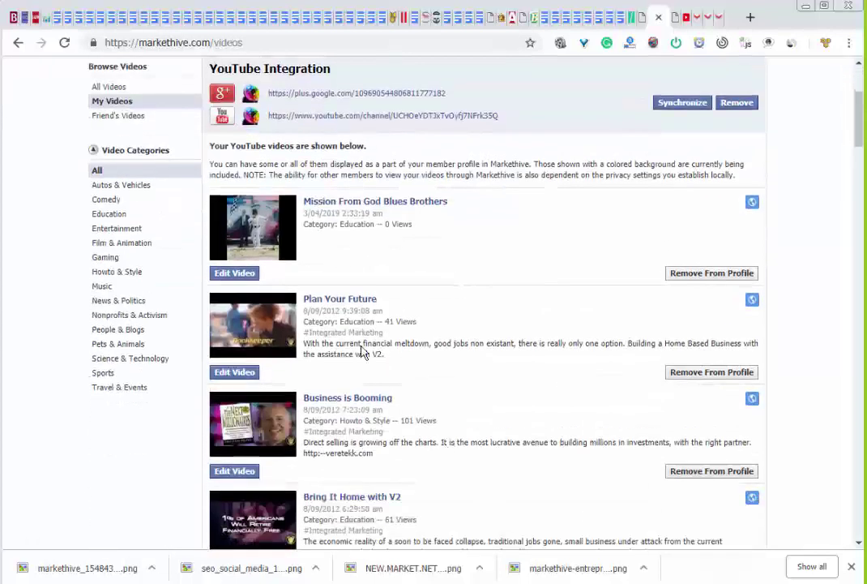
click(242, 274)
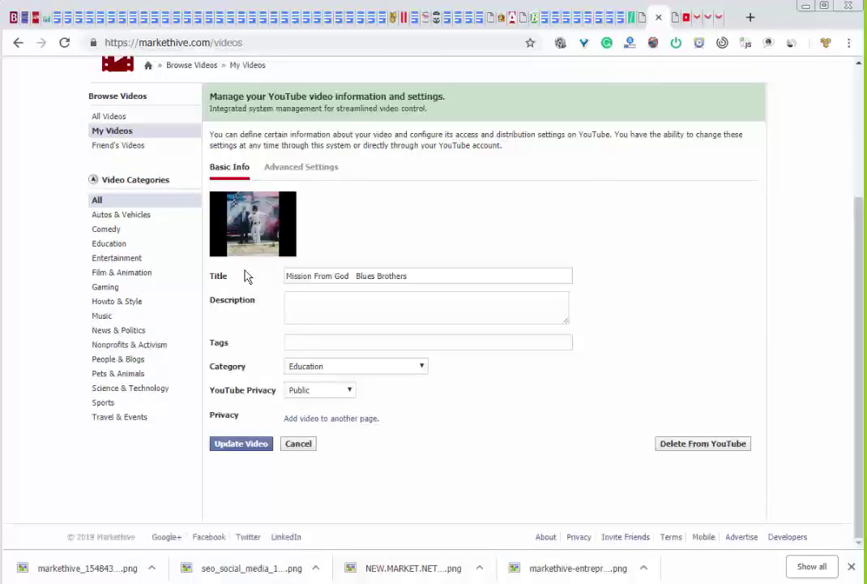
click(313, 419)
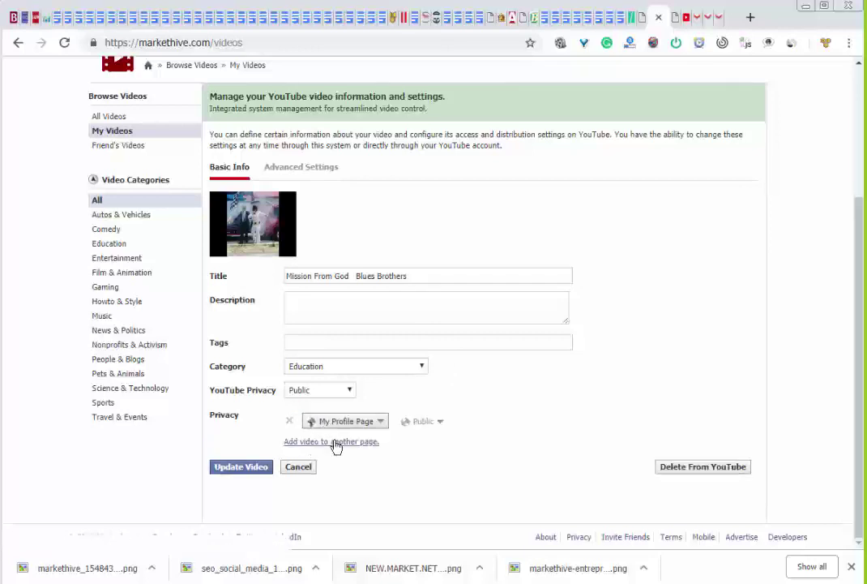
click(350, 423)
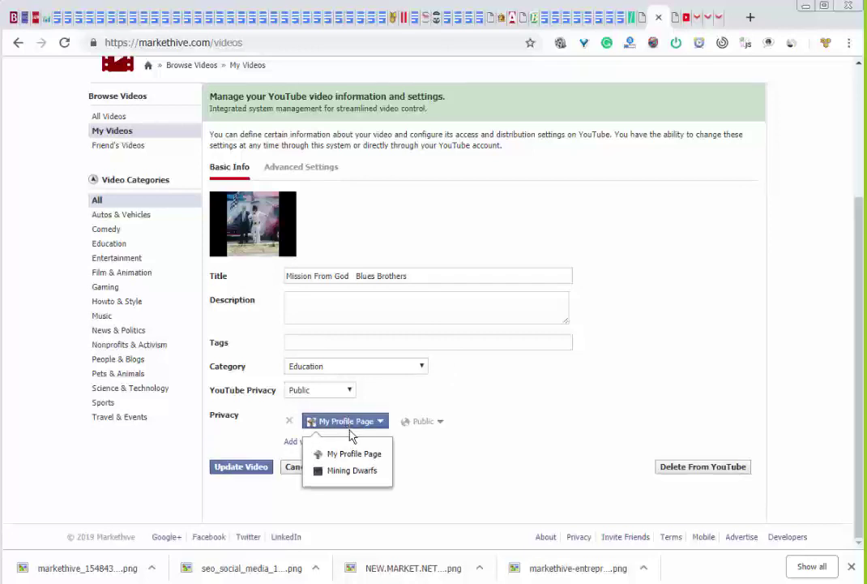
click(351, 456)
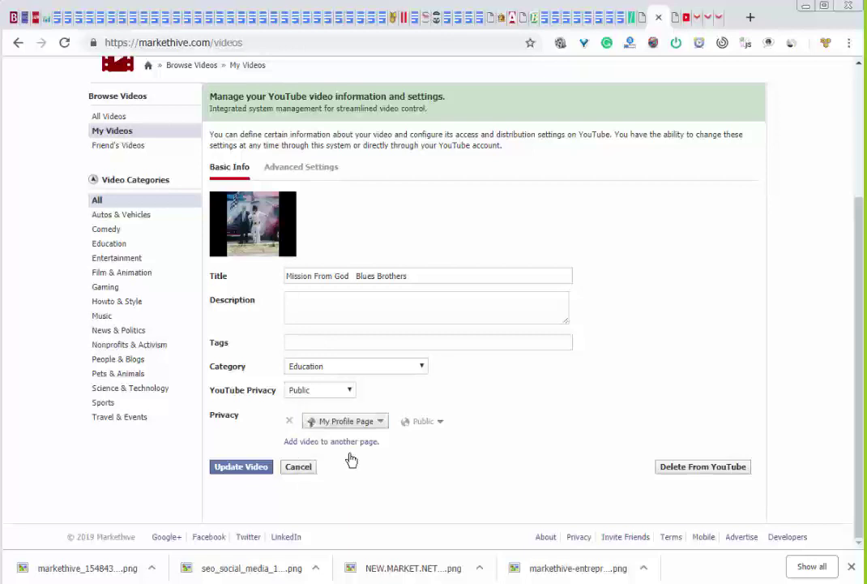
click(254, 470)
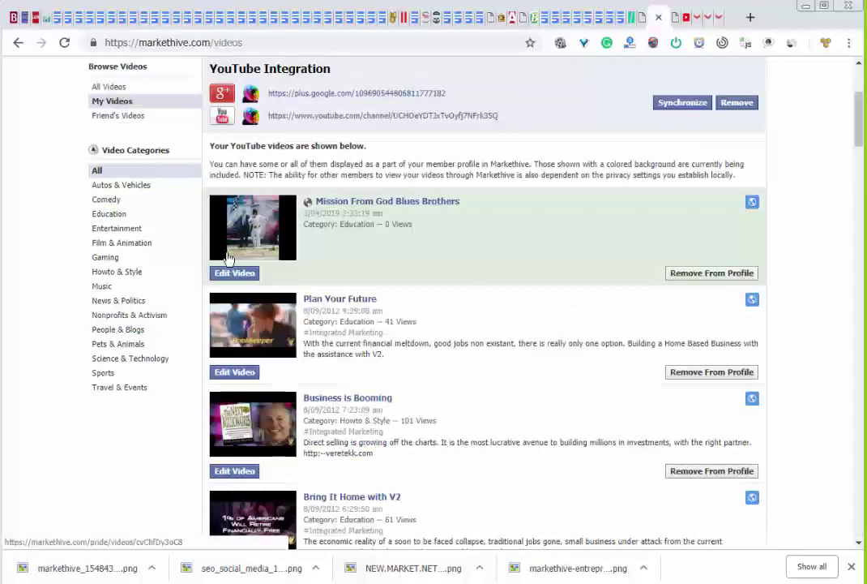
scroll(427, 303, up, 2)
scroll(428, 304, up, 1)
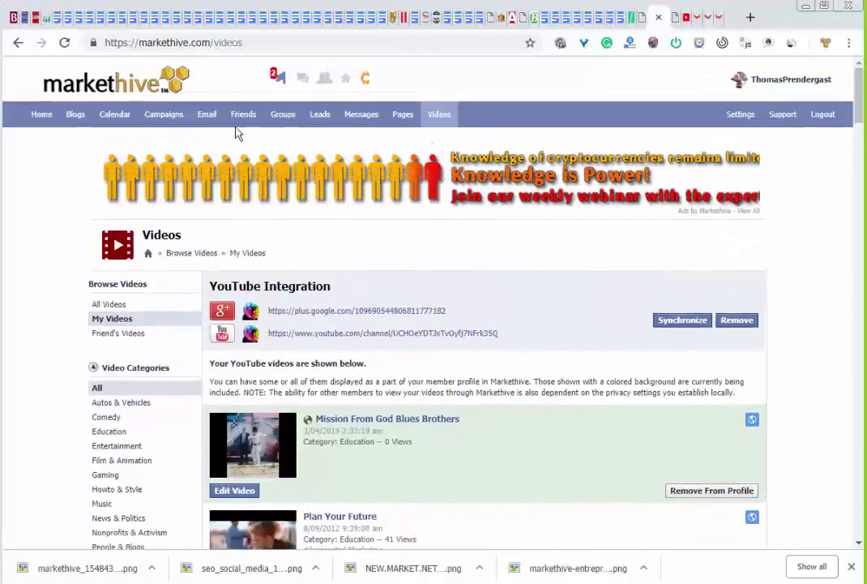
From your profile, review My Videos and Recent Activity, then view the empty Blog Posts section
click(766, 82)
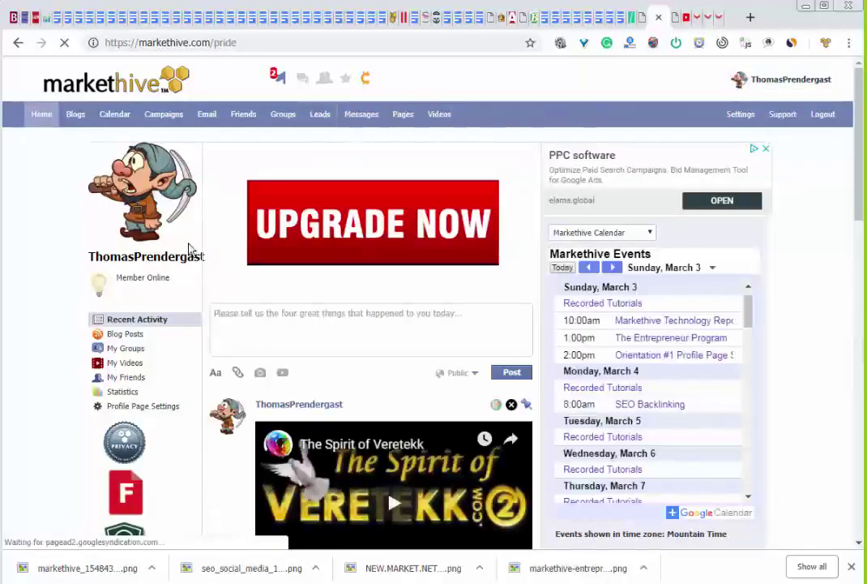
click(128, 364)
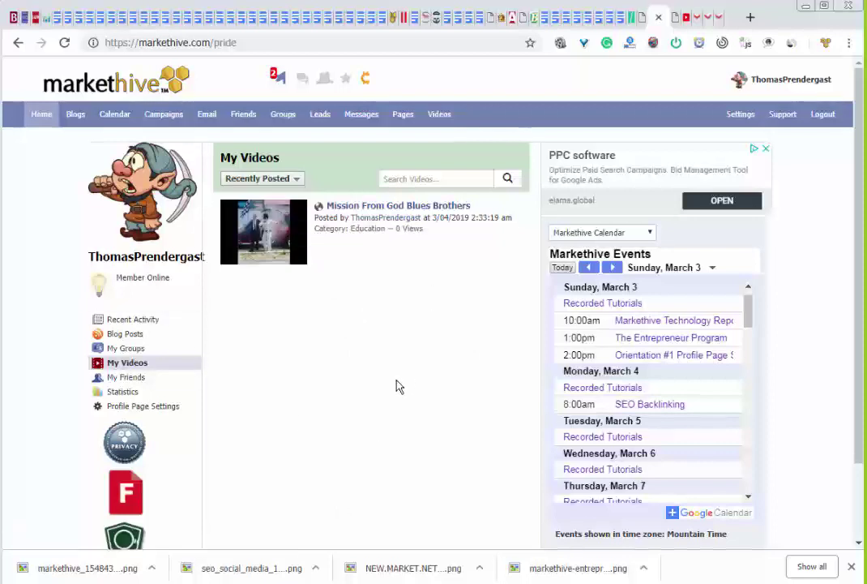
click(134, 323)
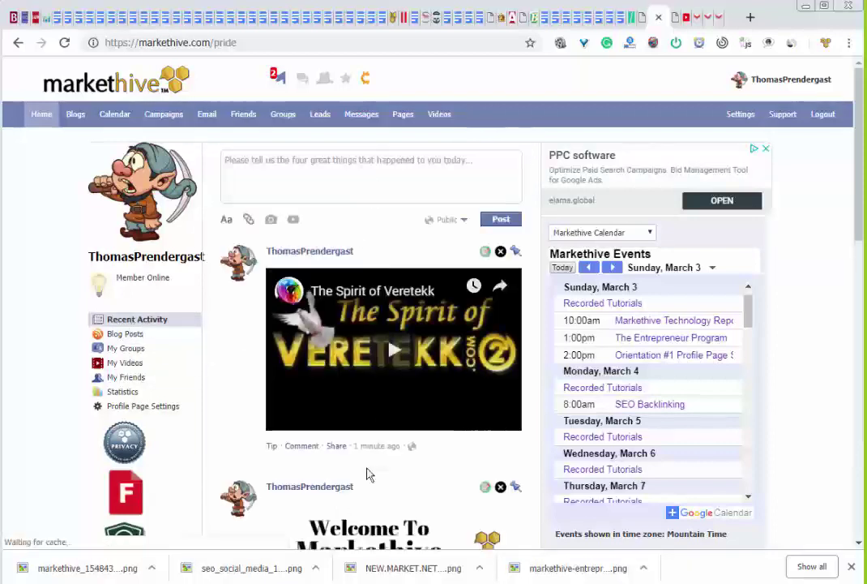
click(130, 333)
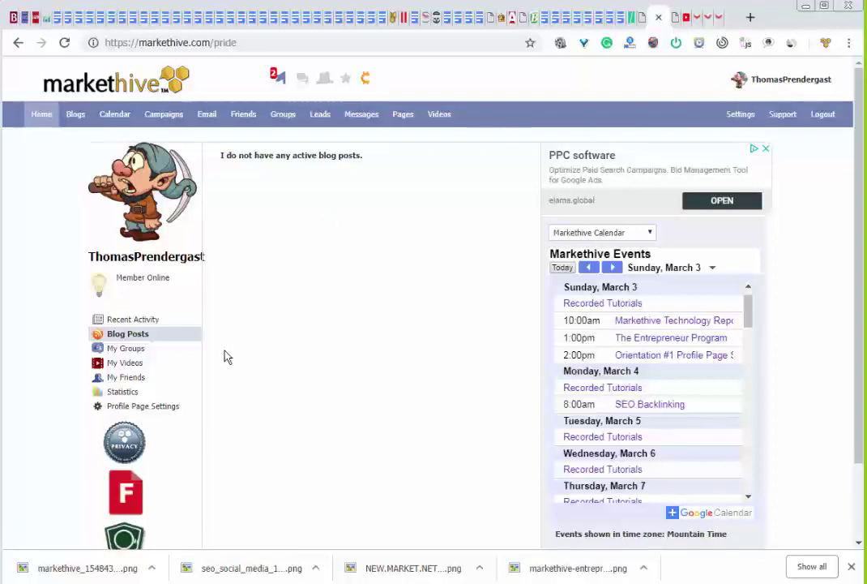
Open 'Properties of Resveratrol: In Vitro and In Vivo Studies… P-5' from the All Blogs listing
click(77, 118)
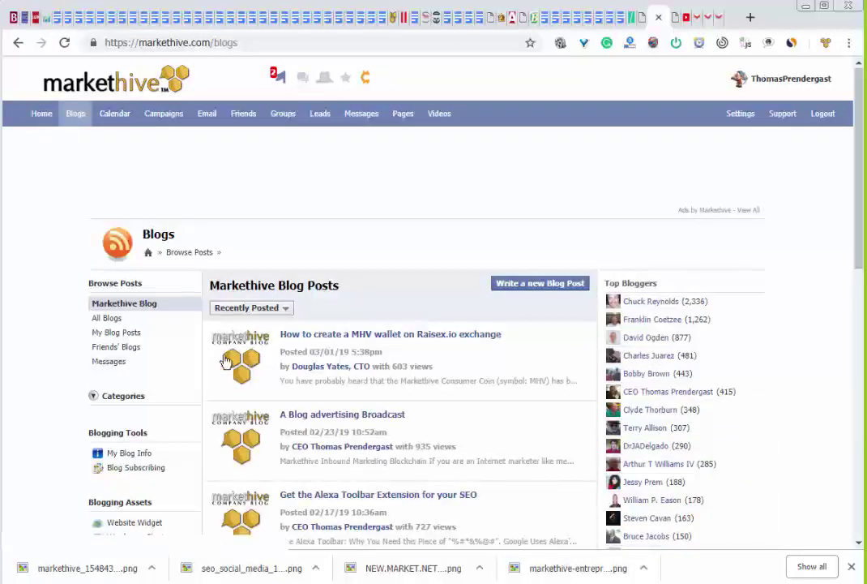
click(110, 318)
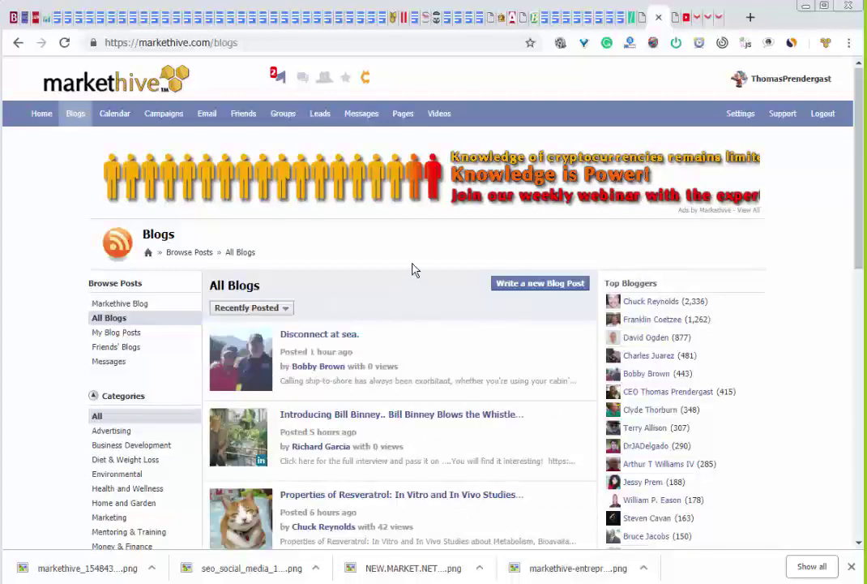
scroll(413, 269, down, 3)
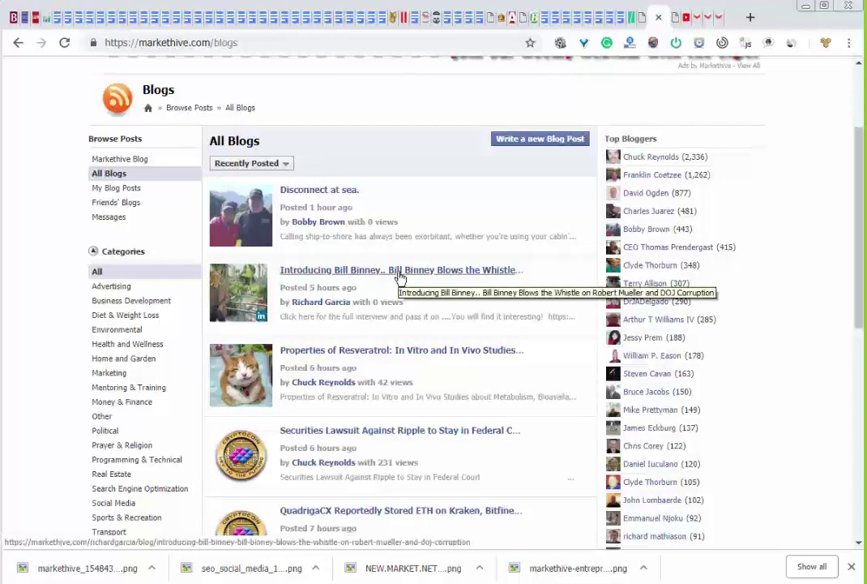
click(435, 351)
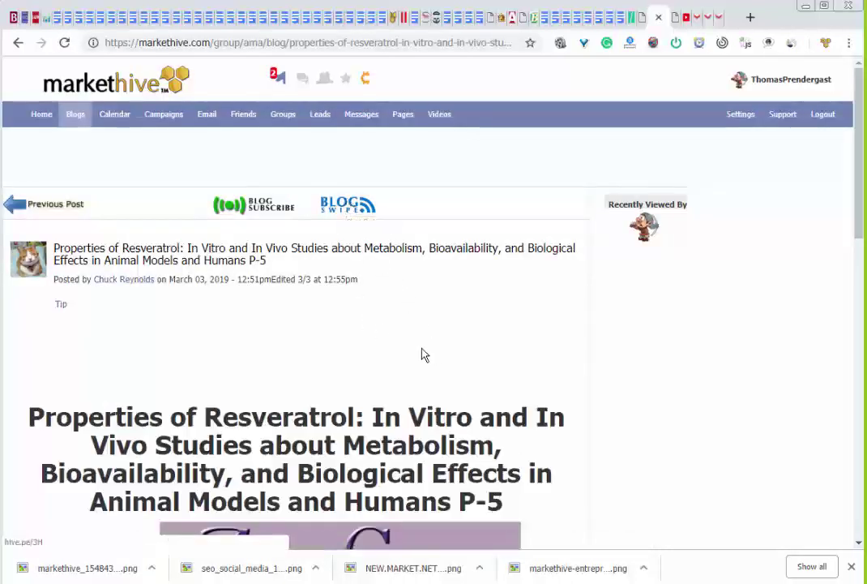
BlogSwipe the Resveratrol post into the Mining Dwarfs blog as a draft, then check notifications
click(348, 208)
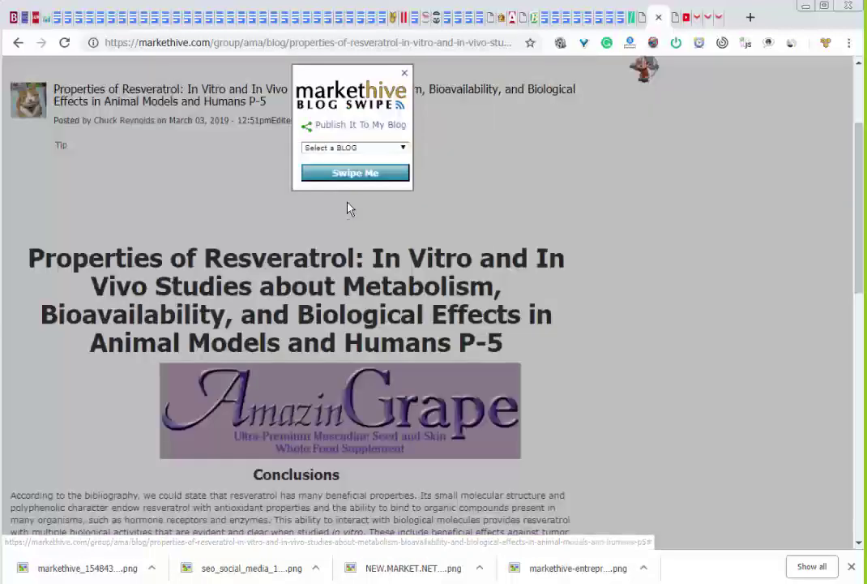
click(358, 150)
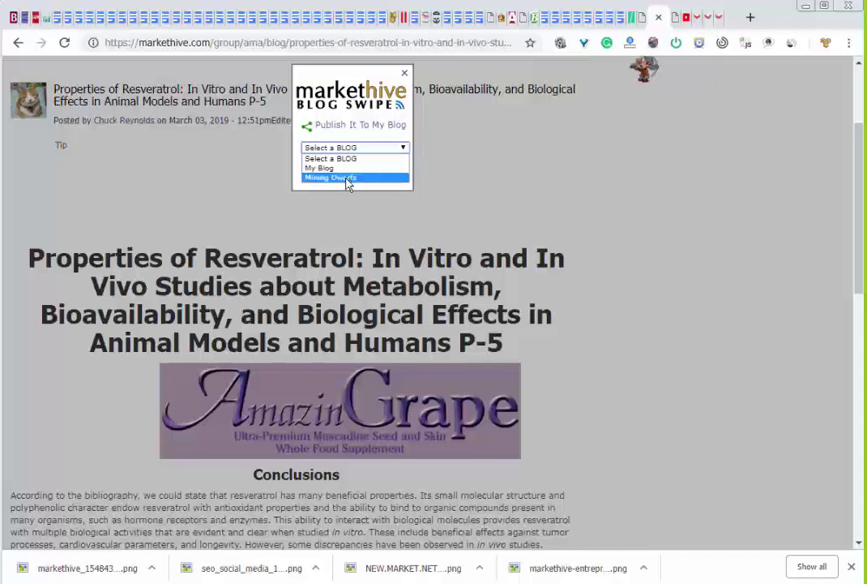
click(348, 179)
click(351, 174)
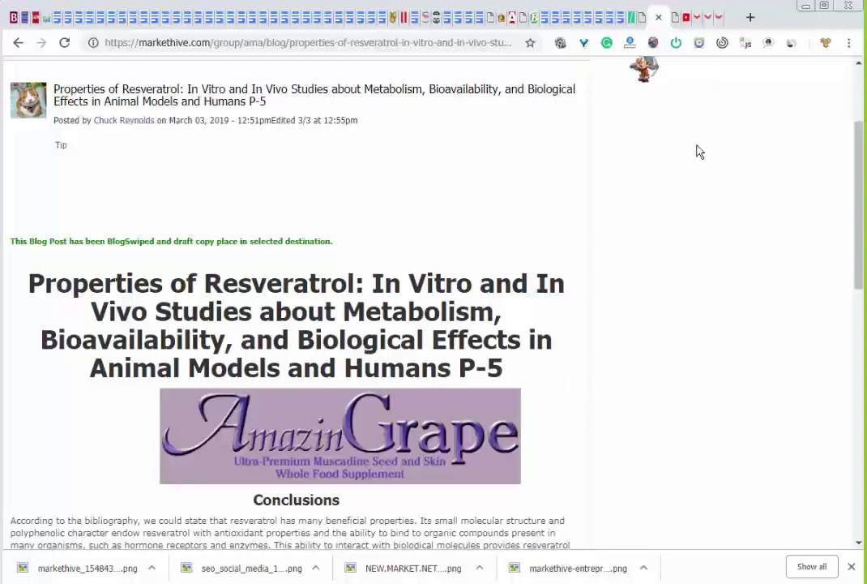
scroll(655, 251, up, 2)
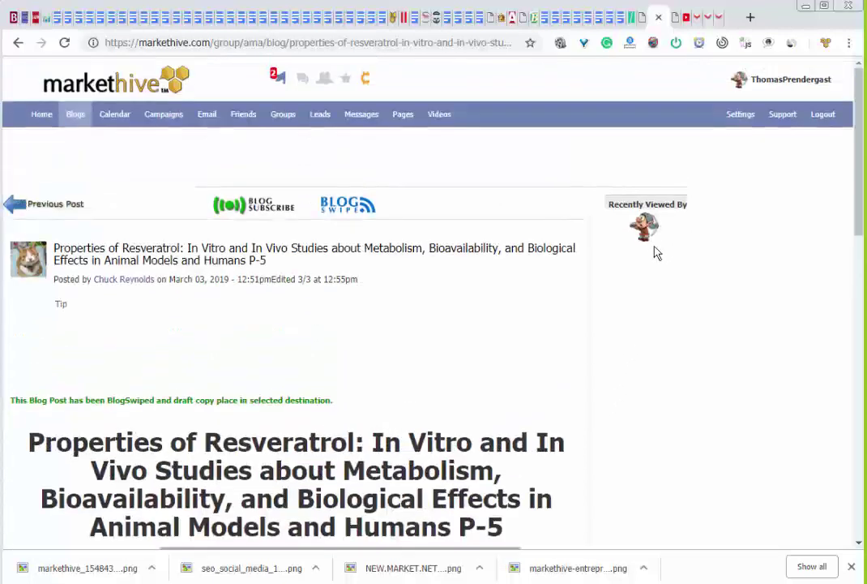
click(279, 77)
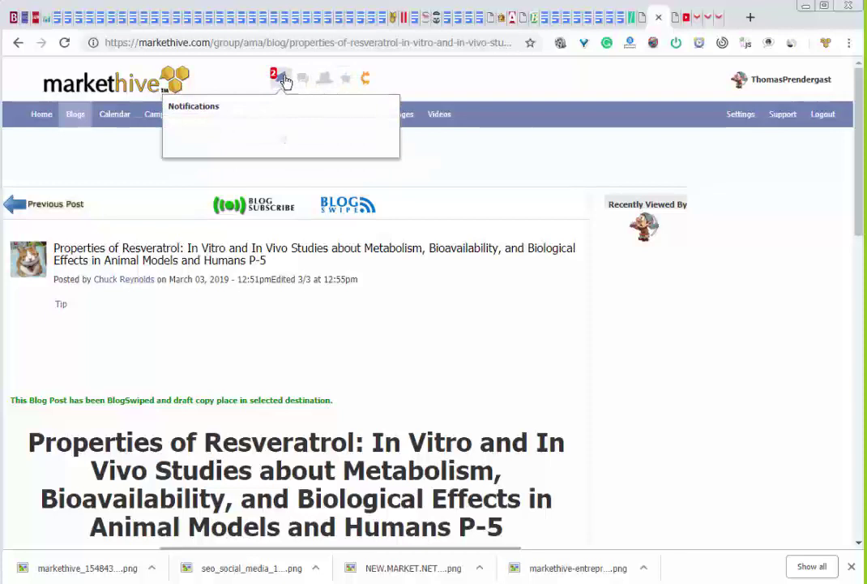